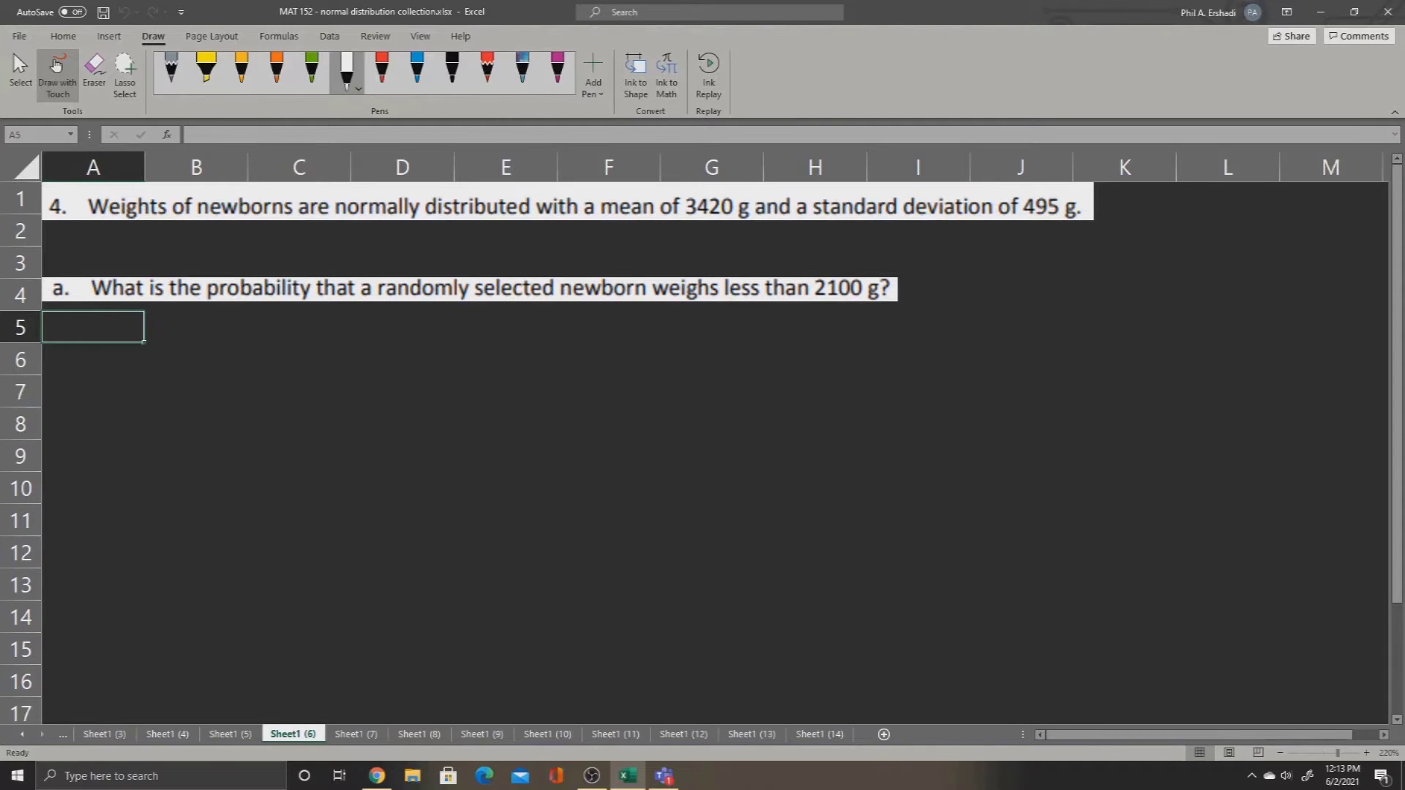
# Step: Underline "normally distributed" in the question 4 text with red ink and draw a small arrow branching from it
pyautogui.click(382, 72)
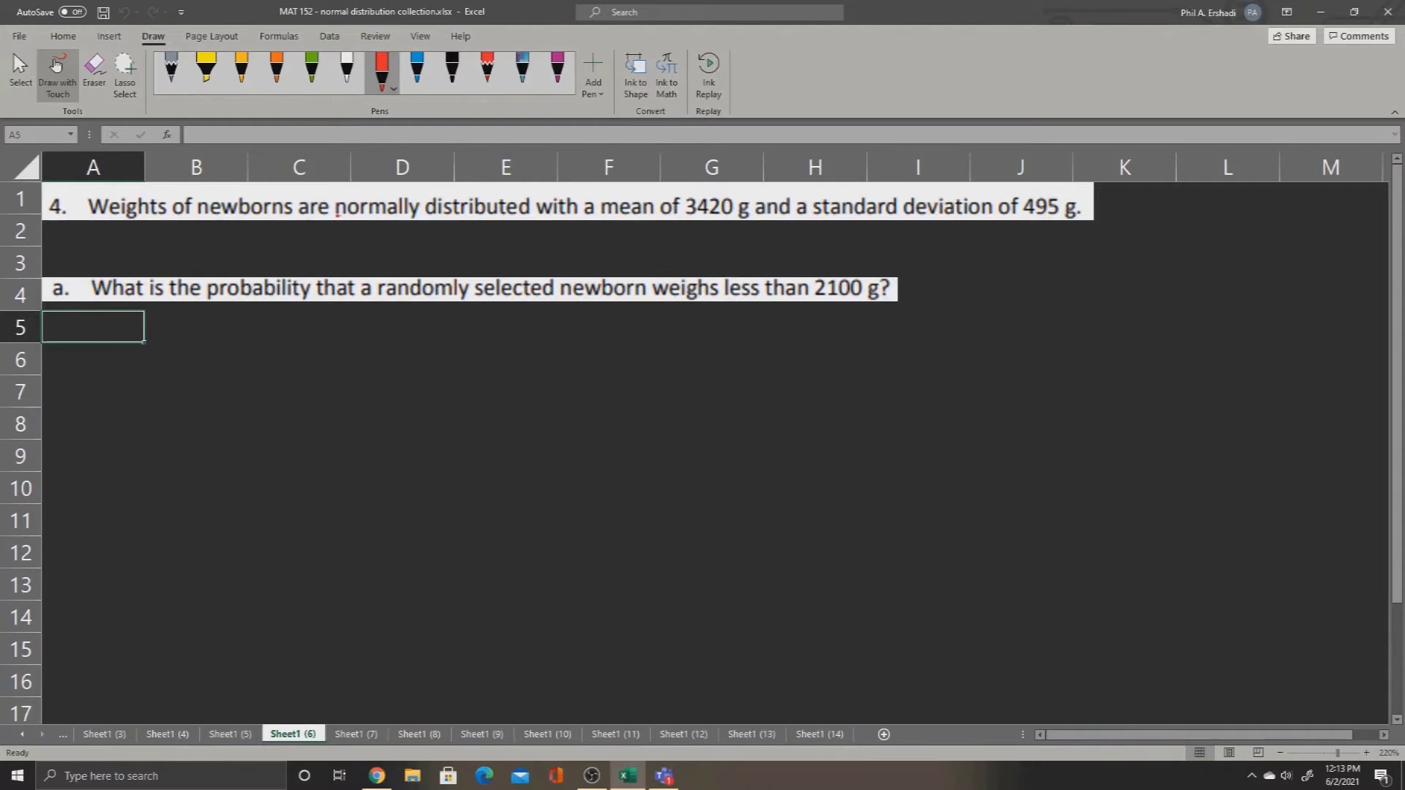
pyautogui.moveTo(337, 214); pyautogui.dragTo(532, 213)
pyautogui.moveTo(374, 221); pyautogui.dragTo(383, 245)
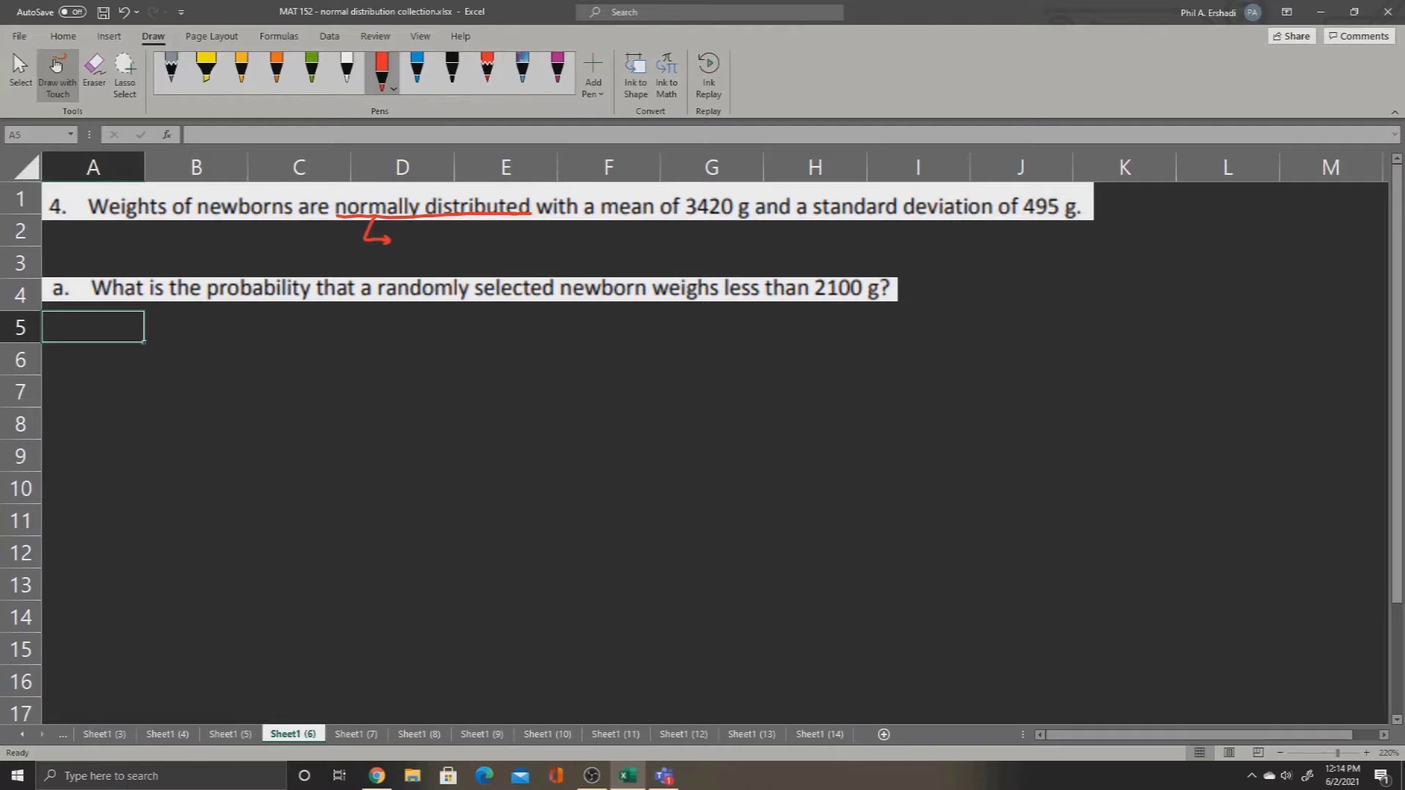
# Step: Handwrite "NORM.DIST or NORM.INV" in red ink beside the arrow below "normally distributed"
pyautogui.moveTo(403, 254)
pyautogui.mouseDown()
pyautogui.moveTo(419, 234)
pyautogui.moveTo(456, 253)
pyautogui.mouseUp()
pyautogui.moveTo(462, 254); pyautogui.dragTo(490, 237)
pyautogui.moveTo(502, 230)
pyautogui.mouseDown()
pyautogui.moveTo(502, 252)
pyautogui.moveTo(521, 253)
pyautogui.mouseUp()
pyautogui.moveTo(540, 233)
pyautogui.mouseDown()
pyautogui.moveTo(560, 232)
pyautogui.moveTo(553, 255)
pyautogui.mouseUp()
pyautogui.moveTo(577, 248); pyautogui.dragTo(588, 253)
pyautogui.moveTo(593, 253)
pyautogui.mouseDown()
pyautogui.moveTo(623, 258)
pyautogui.moveTo(643, 234)
pyautogui.mouseUp()
pyautogui.moveTo(657, 237); pyautogui.dragTo(689, 253)
pyautogui.moveTo(694, 255)
pyautogui.mouseDown()
pyautogui.moveTo(711, 236)
pyautogui.moveTo(722, 253)
pyautogui.mouseUp()
pyautogui.moveTo(728, 253); pyautogui.dragTo(756, 234)
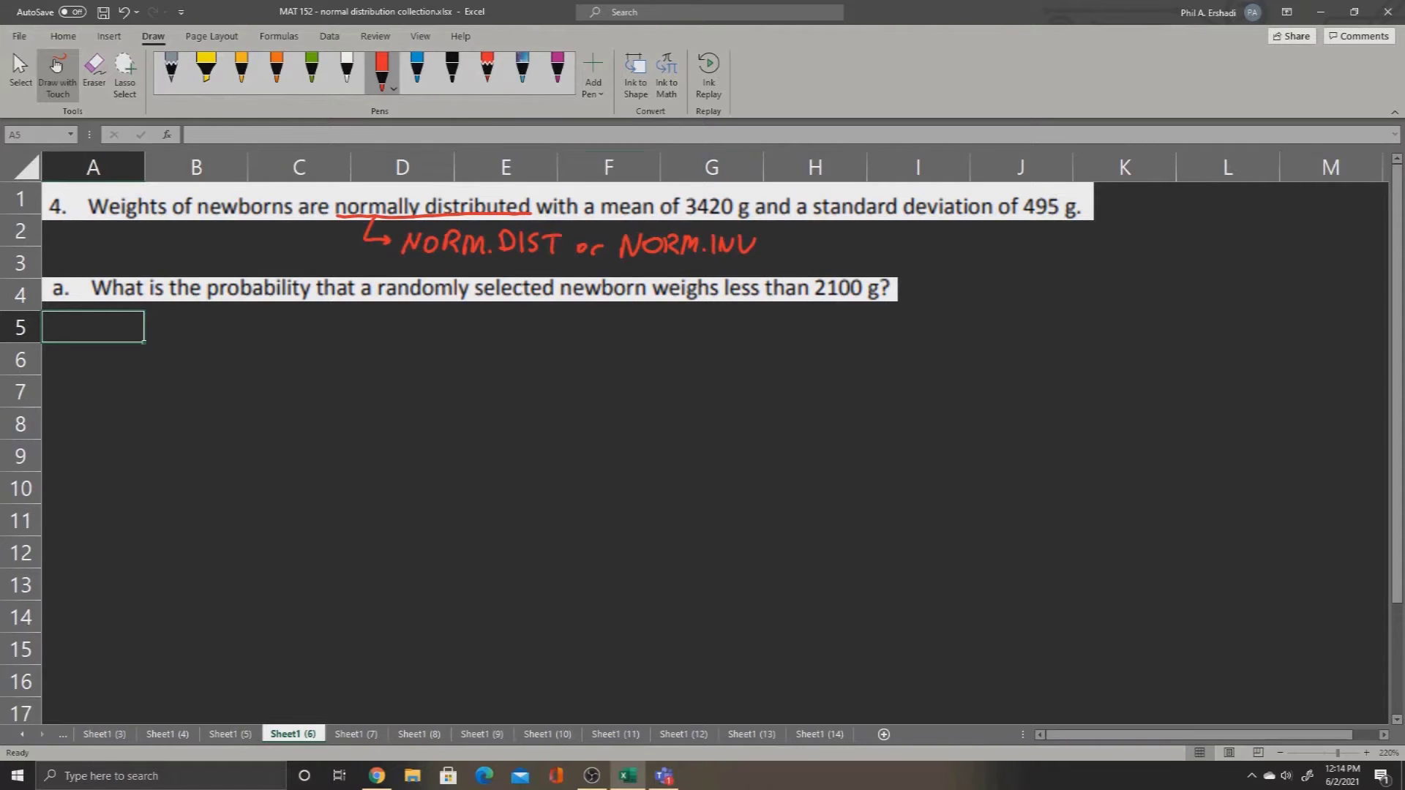
# Step: Box "mean of 3420 g" and "standard deviation of 495 g" in the question text with green ink
pyautogui.click(311, 69)
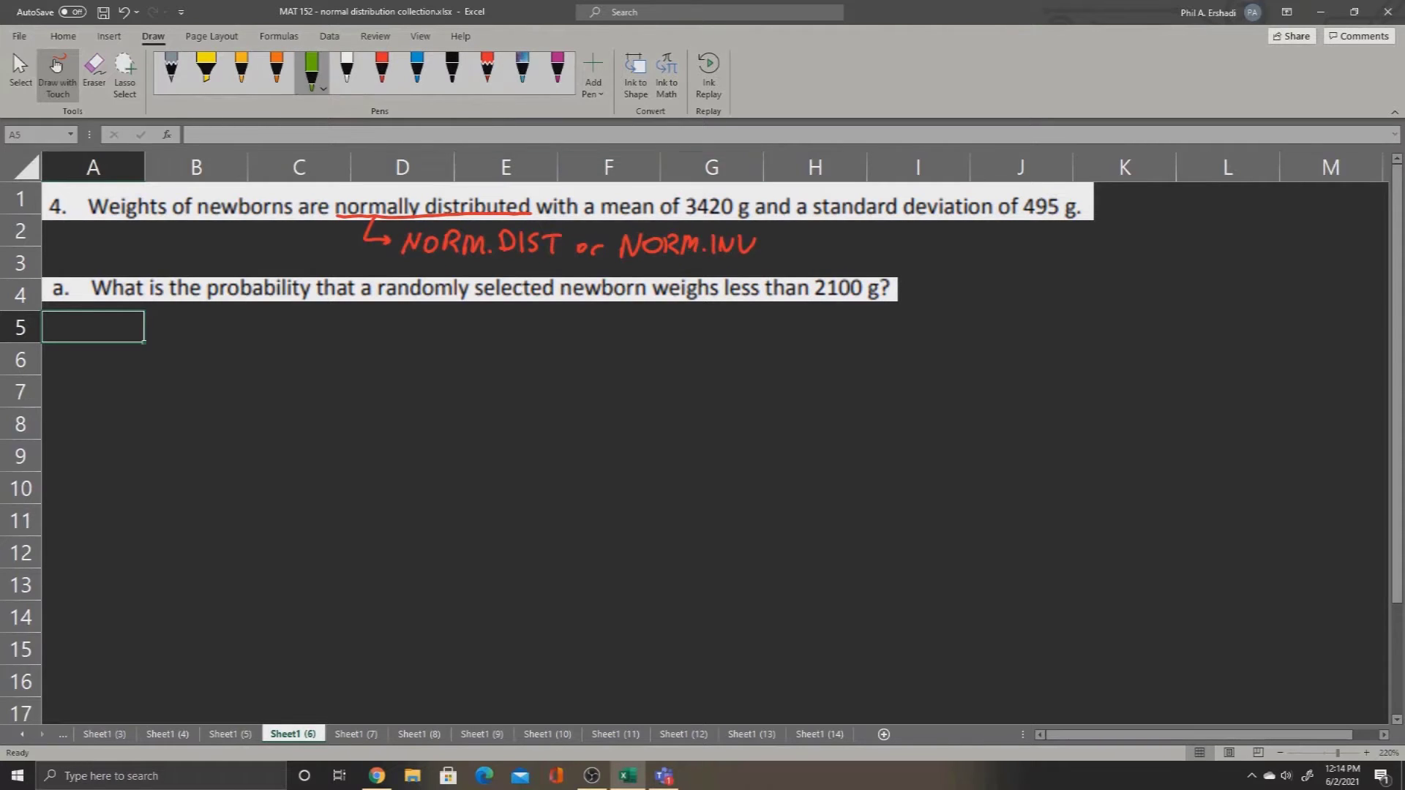
pyautogui.moveTo(599, 218)
pyautogui.mouseDown()
pyautogui.moveTo(757, 220)
pyautogui.moveTo(596, 219)
pyautogui.moveTo(727, 186)
pyautogui.moveTo(754, 218)
pyautogui.moveTo(1087, 212)
pyautogui.mouseUp()
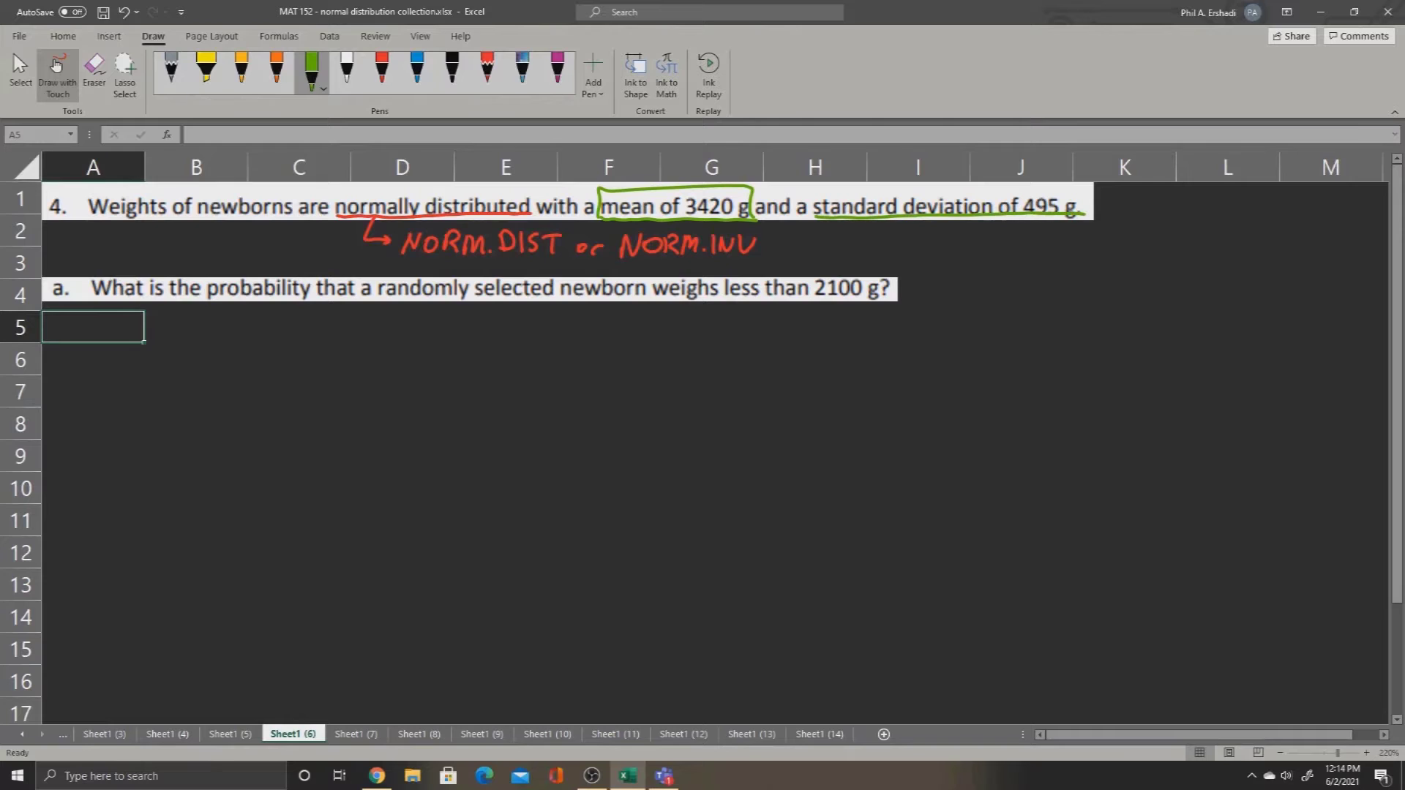
pyautogui.moveTo(814, 215)
pyautogui.mouseDown()
pyautogui.moveTo(816, 192)
pyautogui.moveTo(941, 187)
pyautogui.moveTo(1071, 188)
pyautogui.moveTo(1090, 214)
pyautogui.mouseUp()
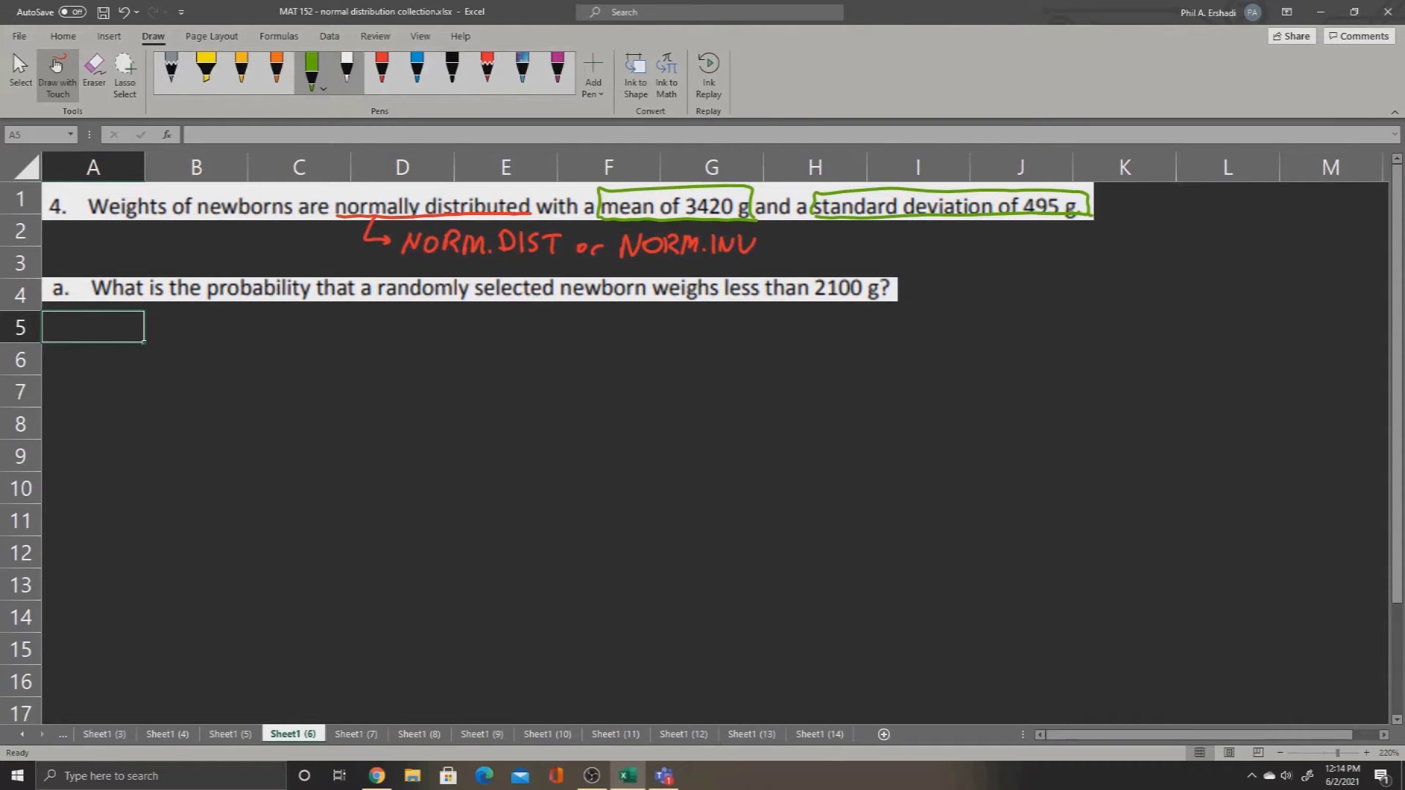
# Step: Handwrite the heading "DIST or INV ?" in white ink below question a, around columns H to L
pyautogui.click(347, 69)
pyautogui.moveTo(838, 313)
pyautogui.mouseDown()
pyautogui.moveTo(839, 344)
pyautogui.moveTo(875, 341)
pyautogui.mouseUp()
pyautogui.moveTo(907, 317)
pyautogui.mouseDown()
pyautogui.moveTo(886, 338)
pyautogui.moveTo(928, 316)
pyautogui.mouseUp()
pyautogui.moveTo(916, 316); pyautogui.dragTo(915, 339)
pyautogui.moveTo(1019, 322); pyautogui.dragTo(1043, 321)
pyautogui.moveTo(1086, 304)
pyautogui.mouseDown()
pyautogui.moveTo(1077, 326)
pyautogui.moveTo(1113, 302)
pyautogui.moveTo(1178, 314)
pyautogui.mouseUp()
pyautogui.click(1178, 324)
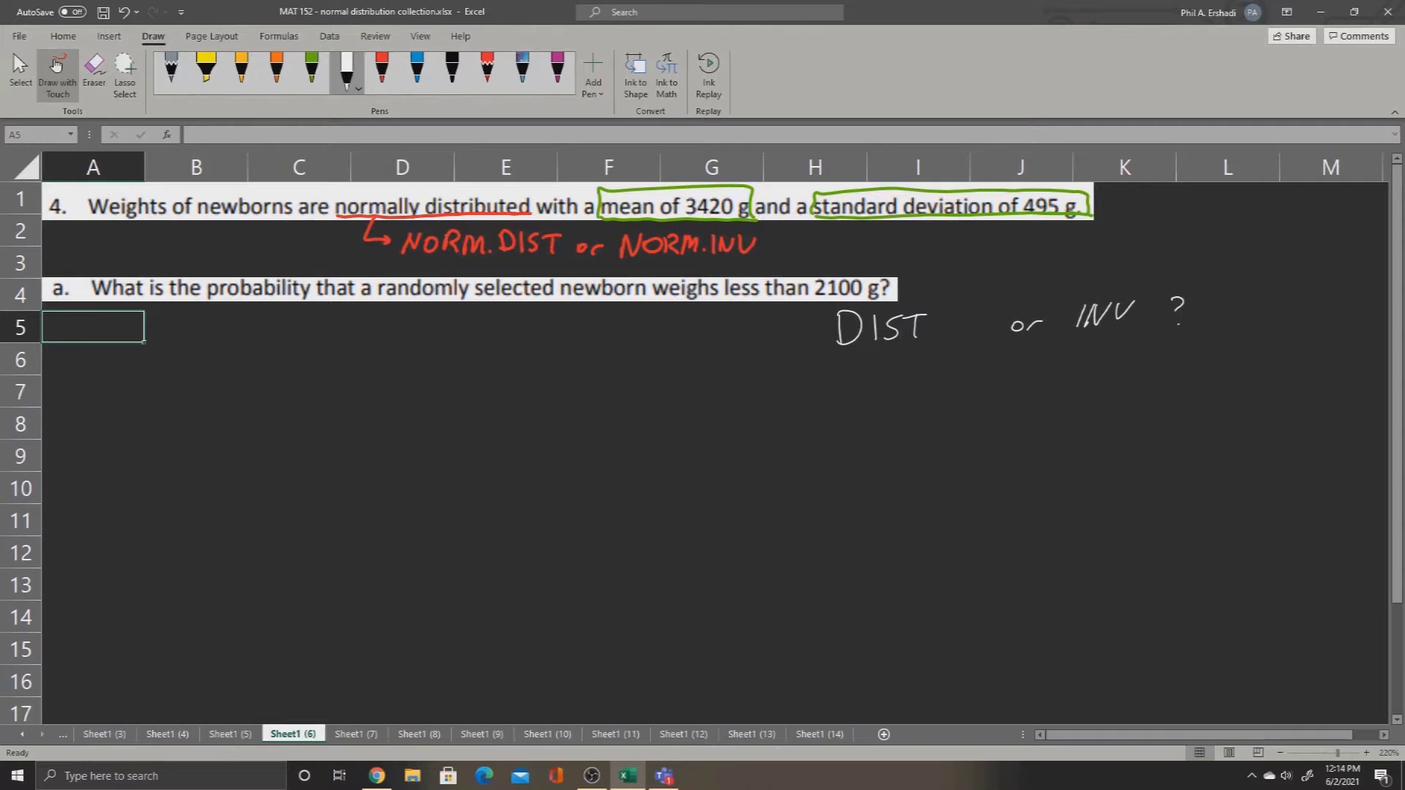
# Step: Handwrite the list "mean", "std dev.", "x-value" in white ink under the DIST heading
pyautogui.moveTo(795, 377); pyautogui.dragTo(841, 375)
pyautogui.moveTo(847, 374)
pyautogui.mouseDown()
pyautogui.moveTo(859, 373)
pyautogui.moveTo(796, 404)
pyautogui.moveTo(808, 404)
pyautogui.mouseUp()
pyautogui.moveTo(802, 395); pyautogui.dragTo(821, 400)
pyautogui.moveTo(830, 384)
pyautogui.mouseDown()
pyautogui.moveTo(832, 402)
pyautogui.moveTo(846, 397)
pyautogui.mouseUp()
pyautogui.moveTo(851, 380); pyautogui.dragTo(870, 398)
pyautogui.moveTo(873, 386); pyautogui.dragTo(884, 385)
pyautogui.moveTo(804, 421)
pyautogui.mouseDown()
pyautogui.moveTo(820, 434)
pyautogui.moveTo(804, 435)
pyautogui.mouseUp()
pyautogui.moveTo(831, 426); pyautogui.dragTo(854, 420)
pyautogui.moveTo(863, 423); pyautogui.dragTo(866, 430)
pyautogui.moveTo(875, 407)
pyautogui.mouseDown()
pyautogui.moveTo(872, 429)
pyautogui.moveTo(897, 426)
pyautogui.mouseUp()
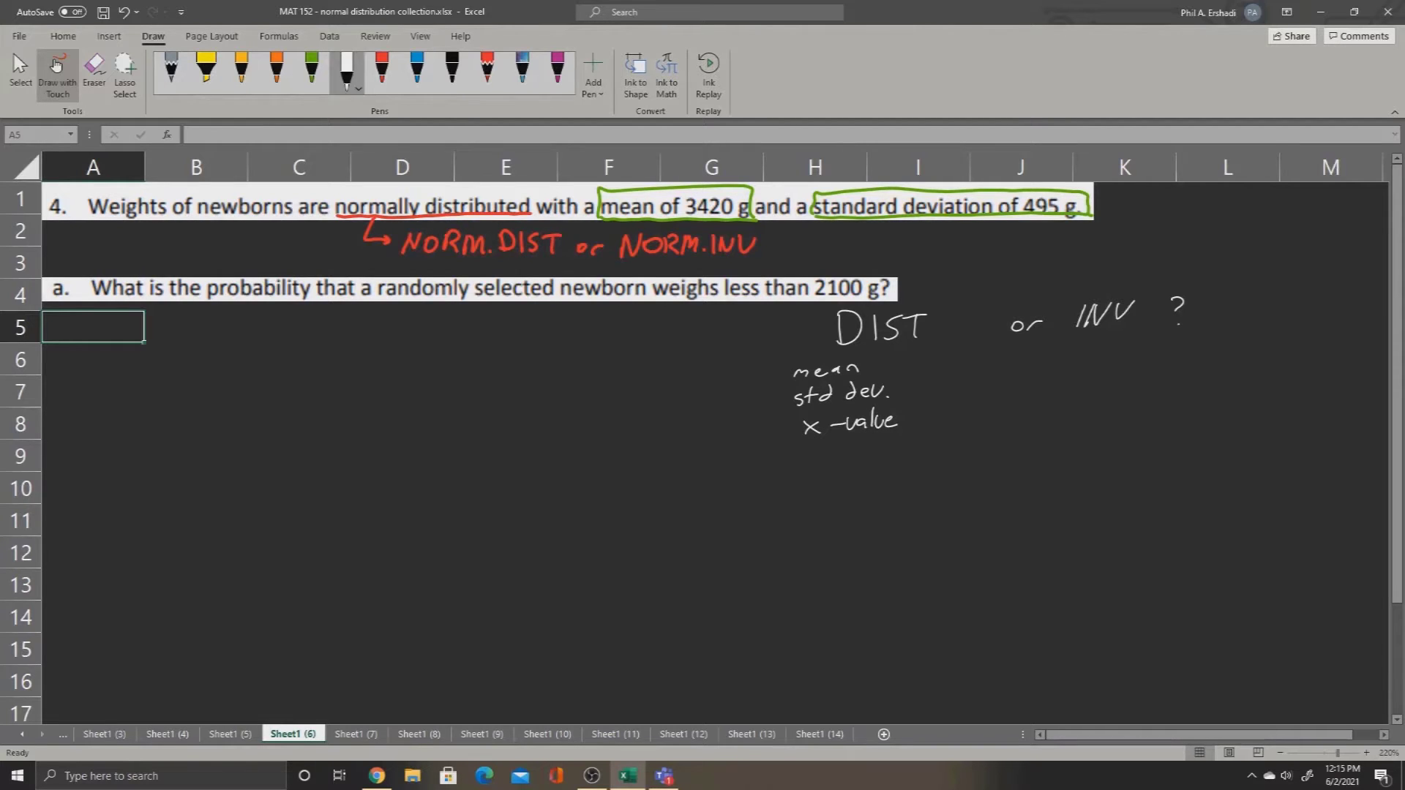
# Step: Handwrite "mean" and "std dev" in white ink under the INV heading
pyautogui.moveTo(1075, 359); pyautogui.dragTo(1125, 357)
pyautogui.moveTo(1129, 357)
pyautogui.mouseDown()
pyautogui.moveTo(1145, 352)
pyautogui.moveTo(1074, 388)
pyautogui.moveTo(1089, 388)
pyautogui.mouseUp()
pyautogui.moveTo(1084, 374); pyautogui.dragTo(1094, 387)
pyautogui.moveTo(1101, 368)
pyautogui.mouseDown()
pyautogui.moveTo(1104, 388)
pyautogui.moveTo(1123, 384)
pyautogui.mouseUp()
pyautogui.moveTo(1128, 368); pyautogui.dragTo(1145, 381)
pyautogui.moveTo(1149, 373); pyautogui.dragTo(1162, 373)
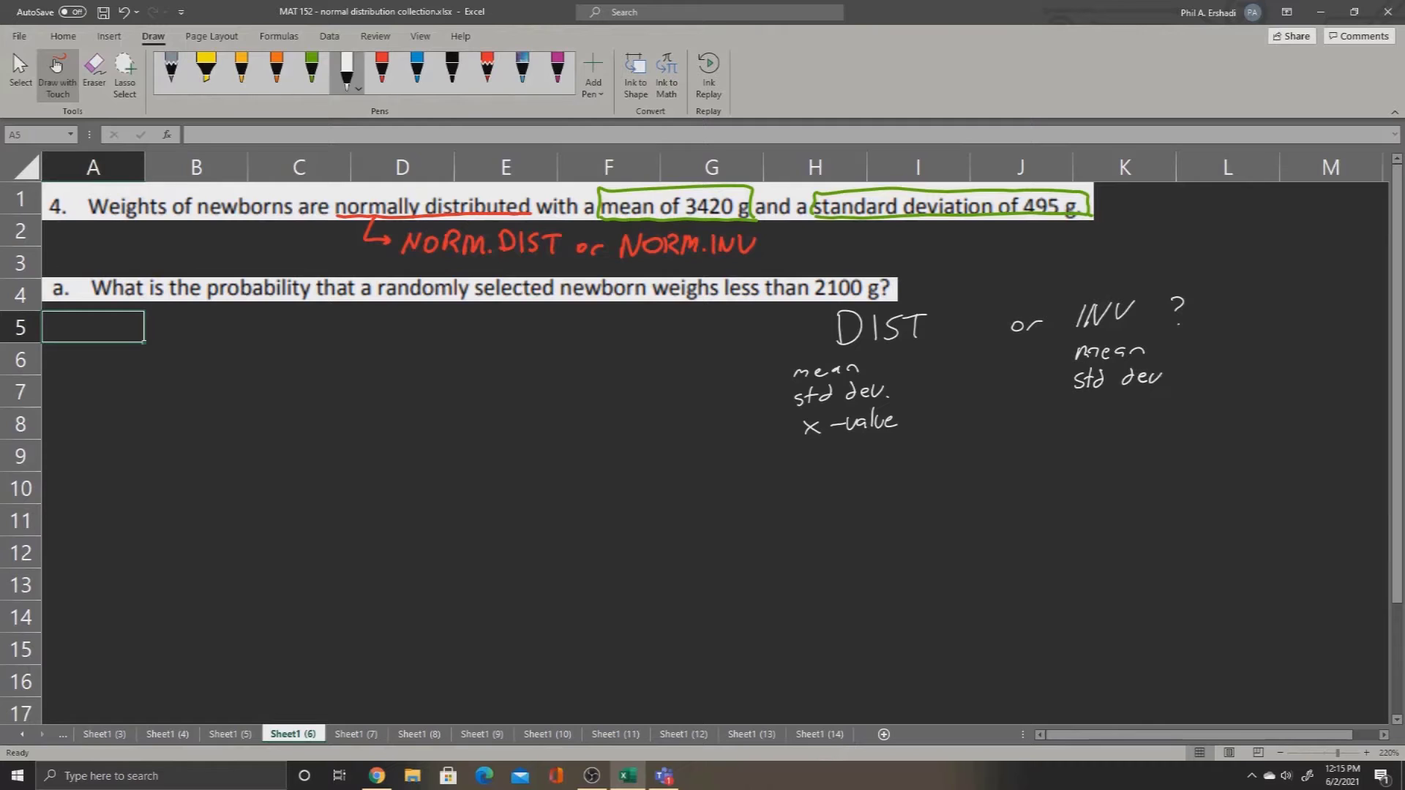
# Step: Add "p(less)" and "p(greater)" in white ink to the INV list, with a curved arrow from p(greater) to p(less)
pyautogui.moveTo(1079, 413)
pyautogui.mouseDown()
pyautogui.moveTo(1080, 432)
pyautogui.moveTo(1114, 423)
pyautogui.mouseUp()
pyautogui.moveTo(1117, 415); pyautogui.dragTo(1138, 419)
pyautogui.moveTo(1149, 394); pyautogui.dragTo(1149, 421)
pyautogui.moveTo(1092, 454)
pyautogui.mouseDown()
pyautogui.moveTo(1097, 474)
pyautogui.moveTo(1120, 457)
pyautogui.mouseUp()
pyautogui.moveTo(1122, 462); pyautogui.dragTo(1150, 458)
pyautogui.moveTo(1145, 452); pyautogui.dragTo(1154, 450)
pyautogui.moveTo(1156, 457); pyautogui.dragTo(1185, 463)
pyautogui.moveTo(1071, 463)
pyautogui.mouseDown()
pyautogui.moveTo(1057, 461)
pyautogui.moveTo(1066, 422)
pyautogui.mouseUp()
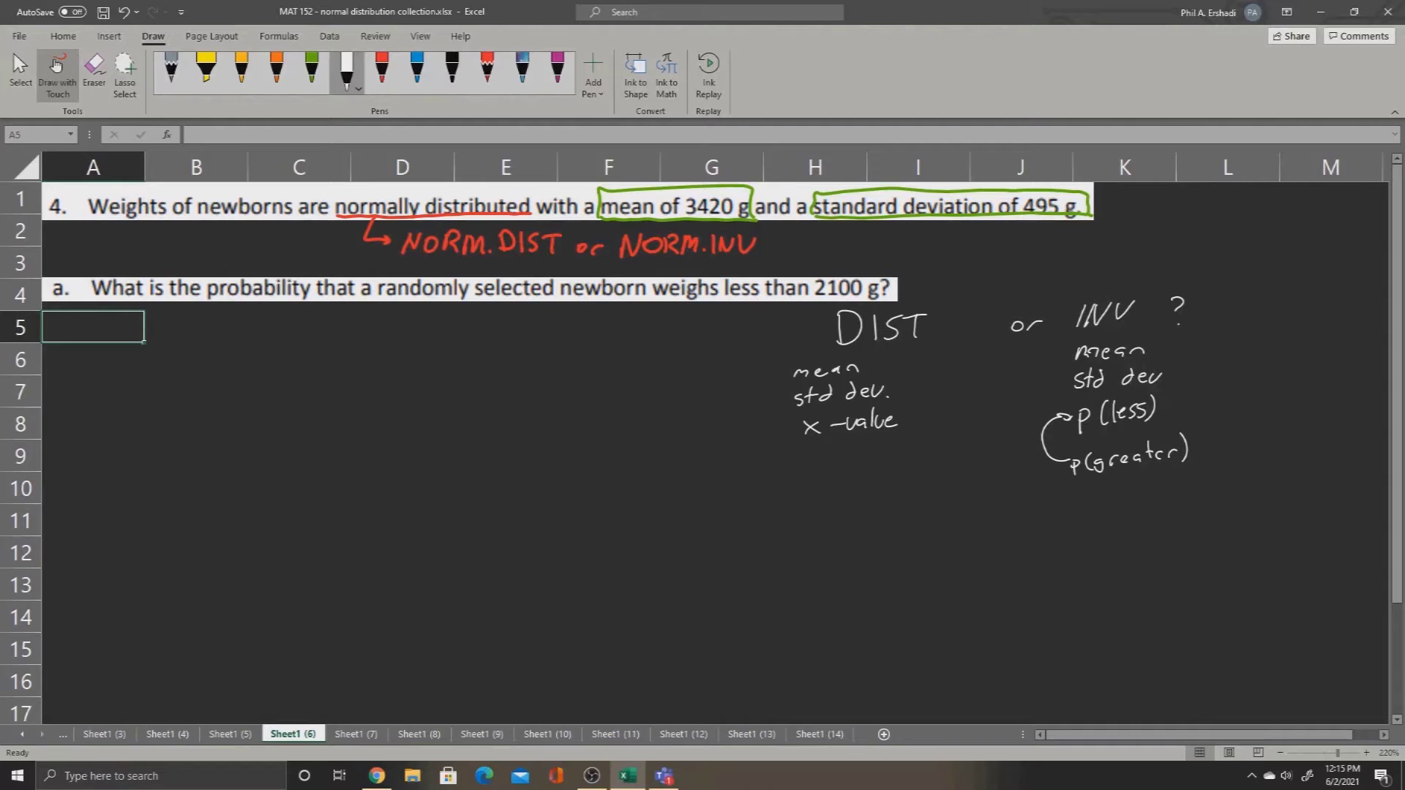
# Step: Box "2100 g?" in question a with green ink and draw a green arrow pointing to the DIST heading
pyautogui.click(312, 69)
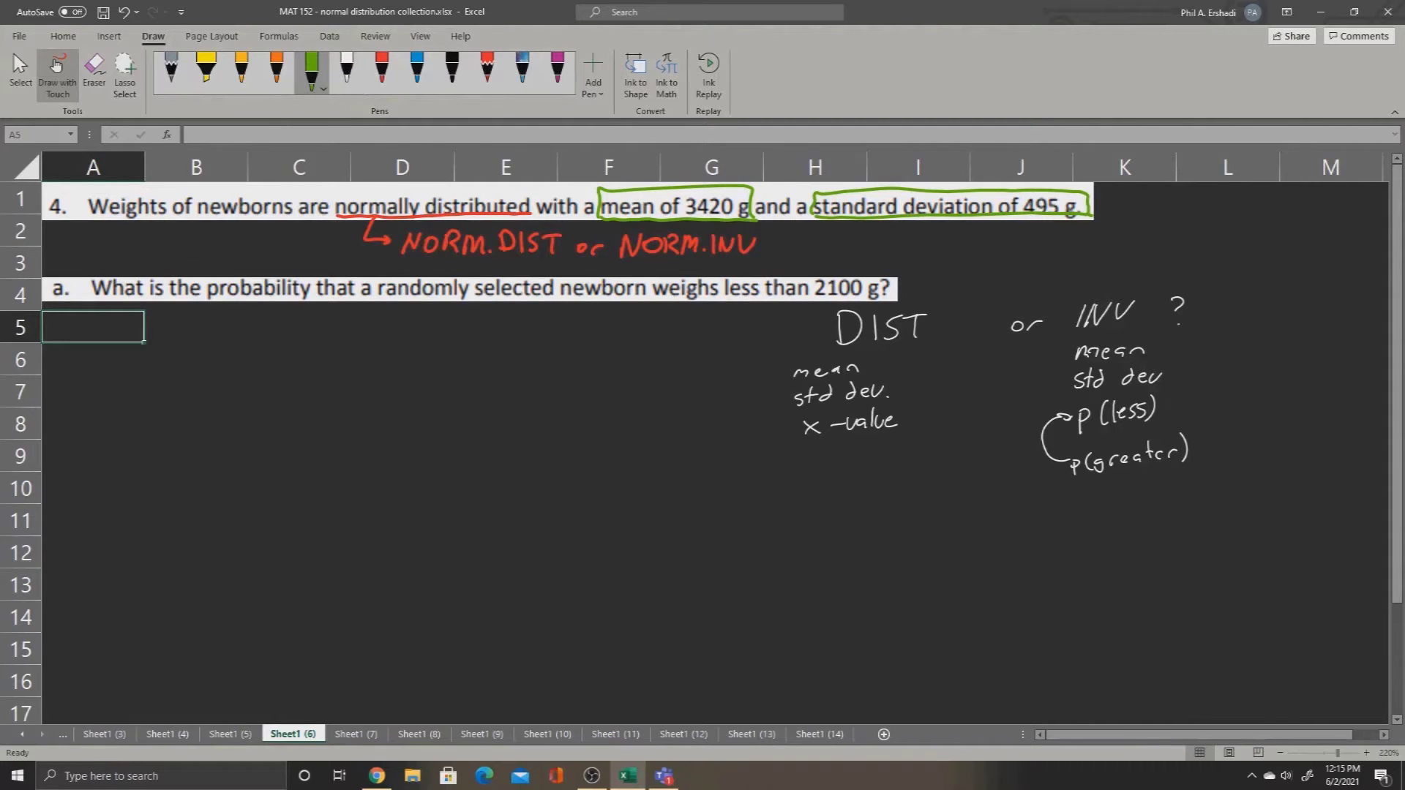
pyautogui.moveTo(812, 298)
pyautogui.mouseDown()
pyautogui.moveTo(894, 296)
pyautogui.moveTo(869, 268)
pyautogui.moveTo(894, 295)
pyautogui.mouseUp()
pyautogui.moveTo(738, 337); pyautogui.dragTo(836, 334)
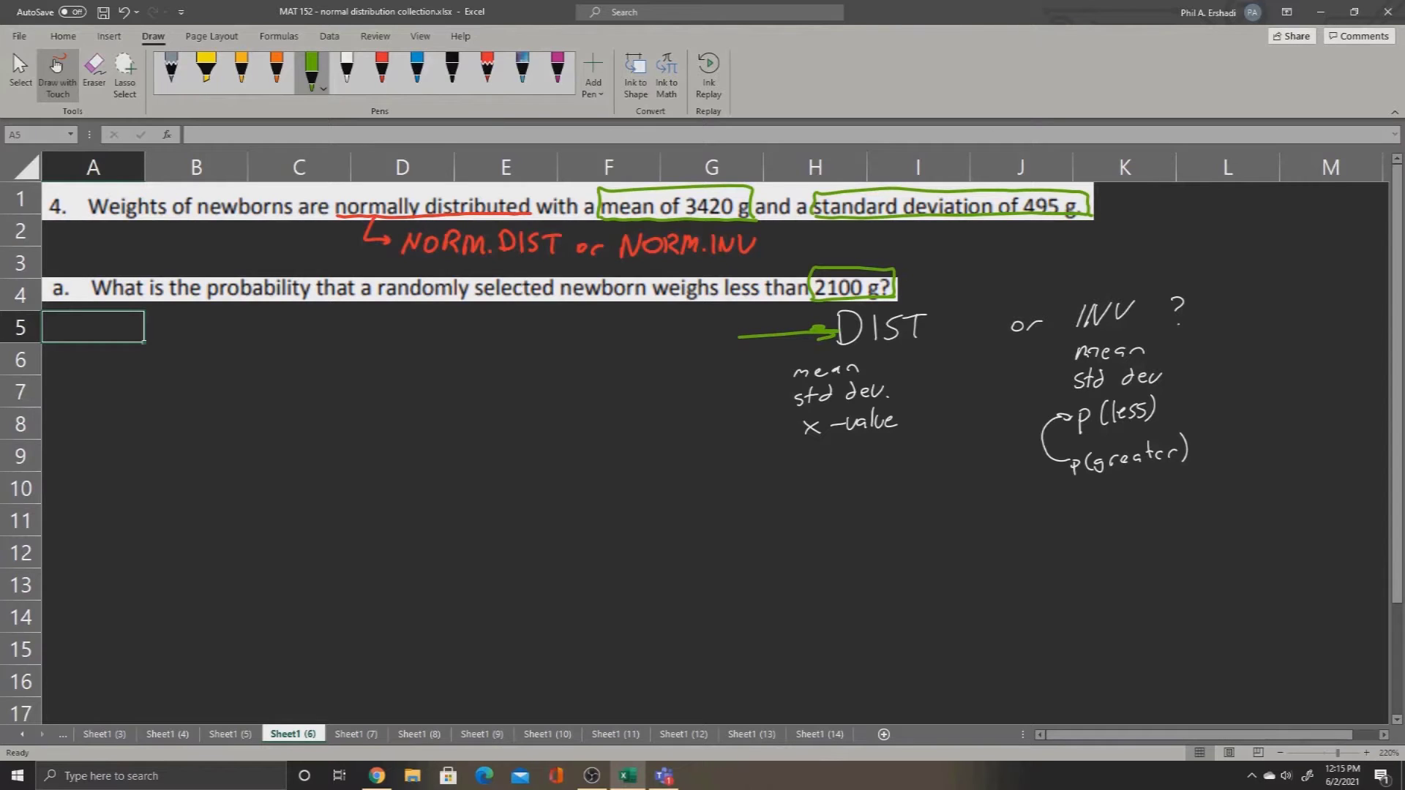
# Step: Stop inking and enter the labels mean, stdev and x in cells A5 to A7
pyautogui.press('Escape')
pyautogui.click(299, 456)
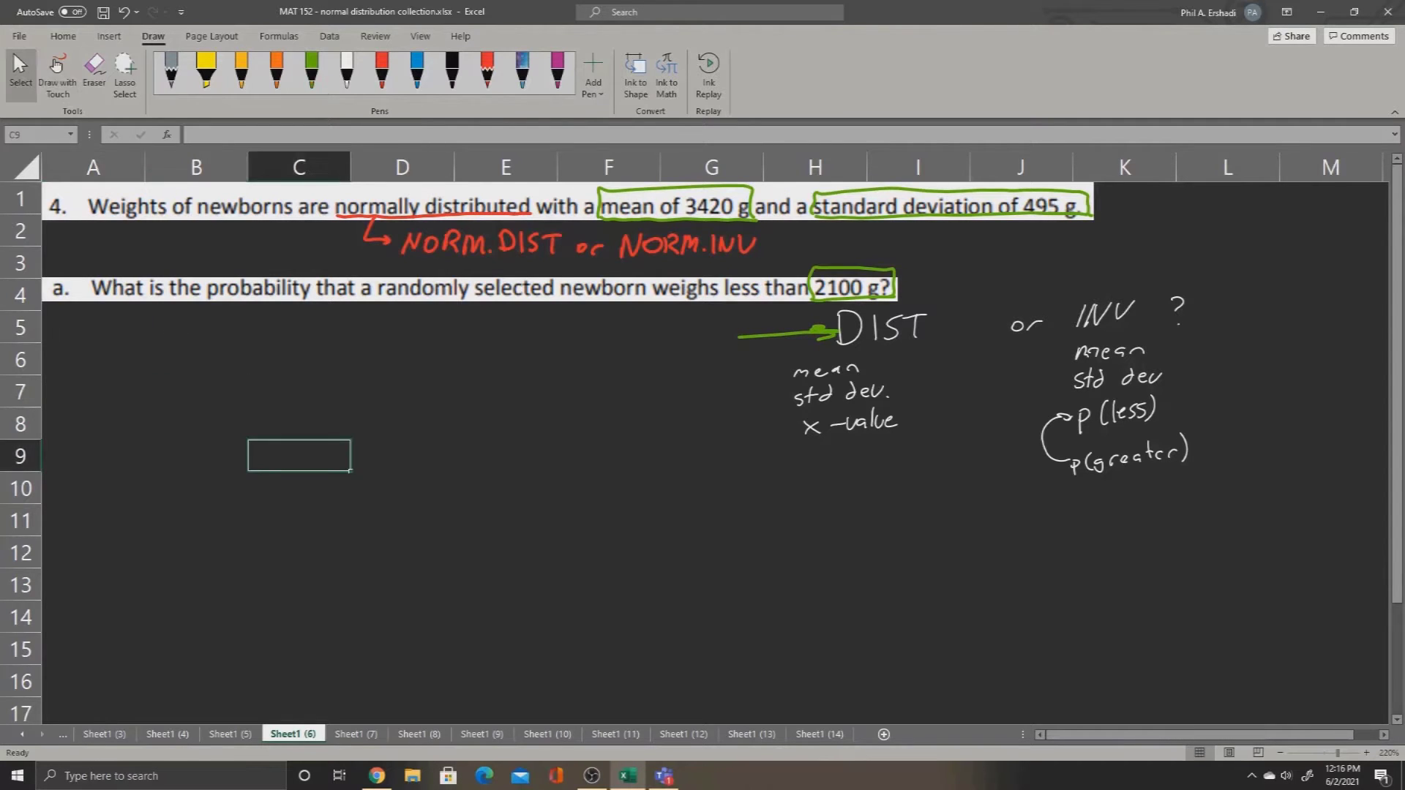
pyautogui.click(93, 327)
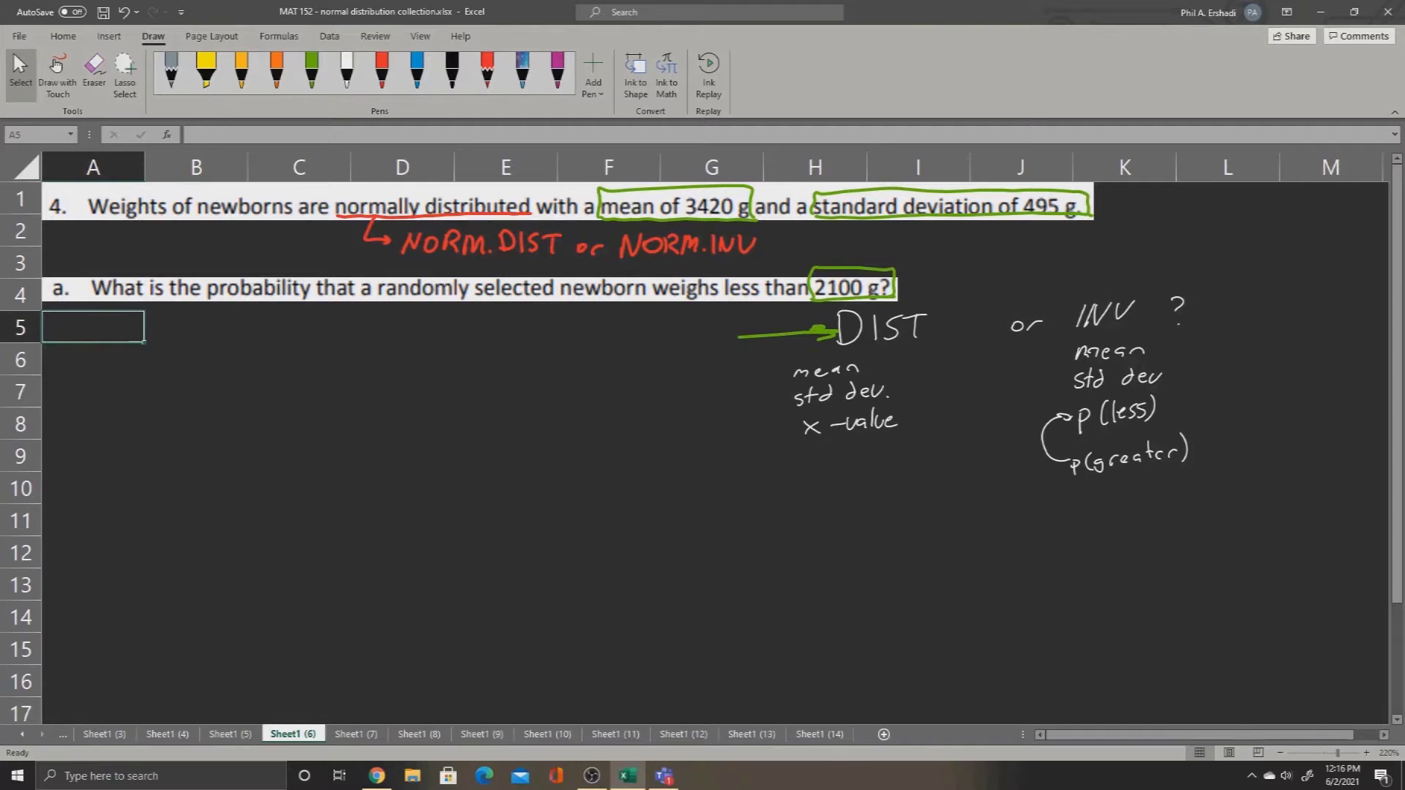
pyautogui.write('mean')
pyautogui.press('Return')
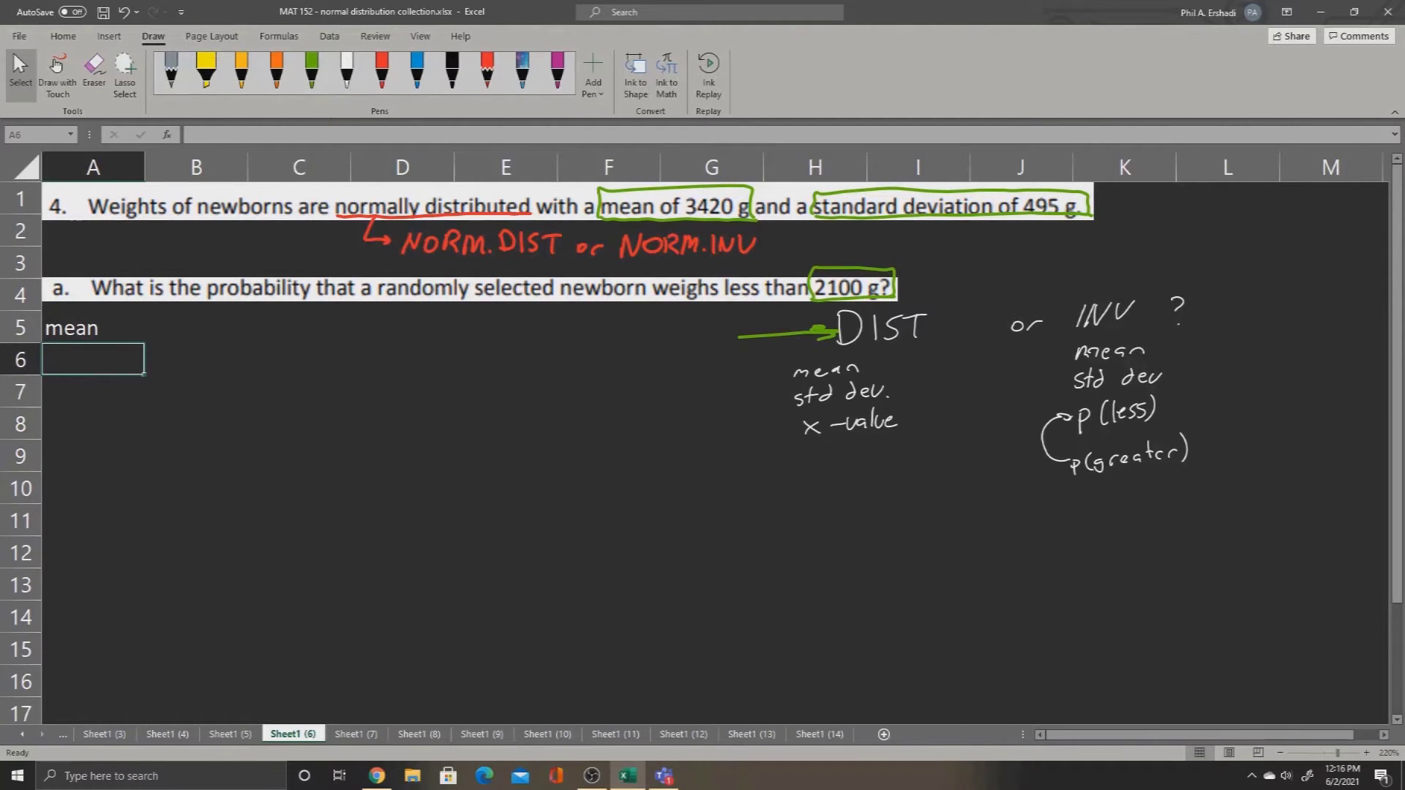
pyautogui.write('stdev')
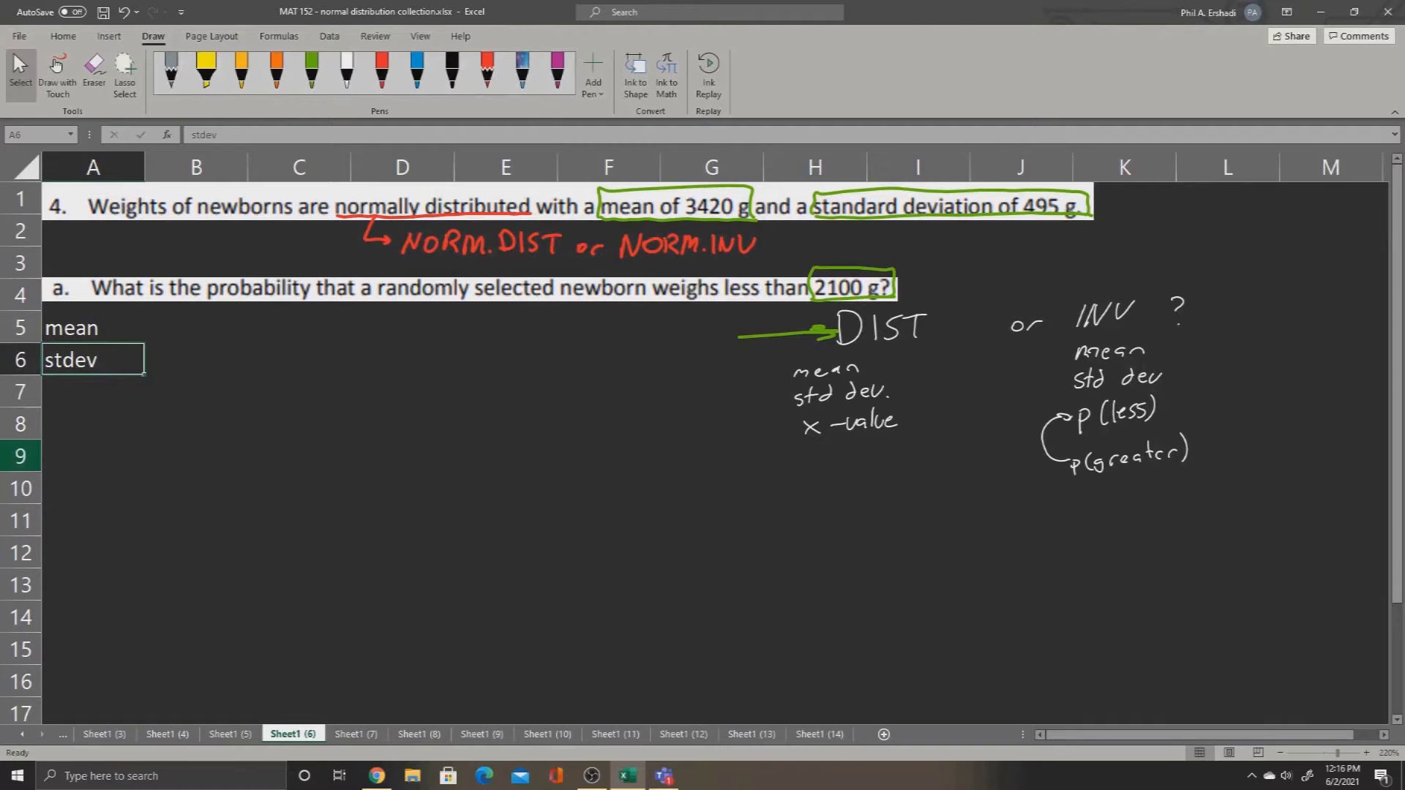
pyautogui.press('Down')
pyautogui.write('x')
# Step: Enter 3420 for the mean in B5, 495 for stdev in B6 and 2100 for x in B7
pyautogui.press('Right')
pyautogui.press('Up')
pyautogui.press('Up')
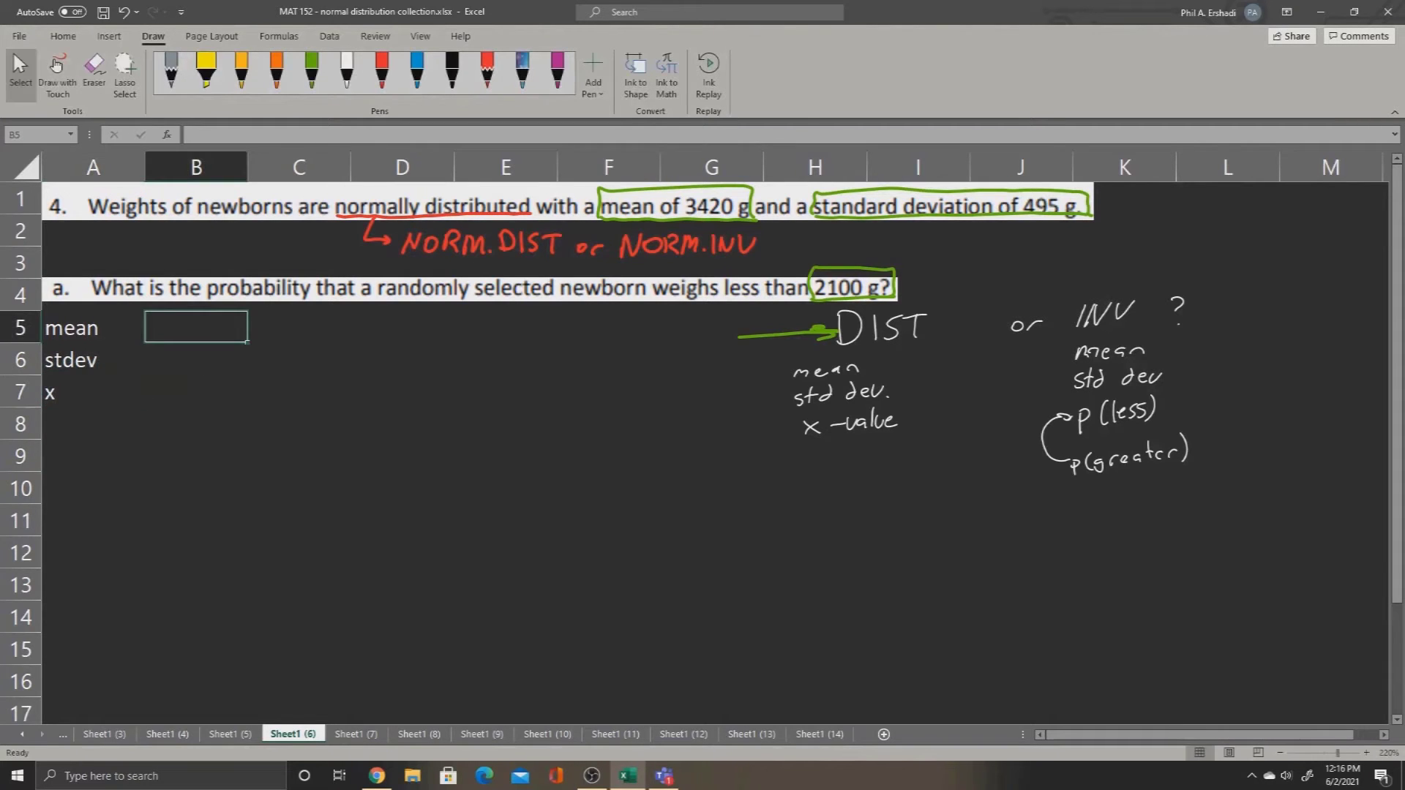
pyautogui.write('3420')
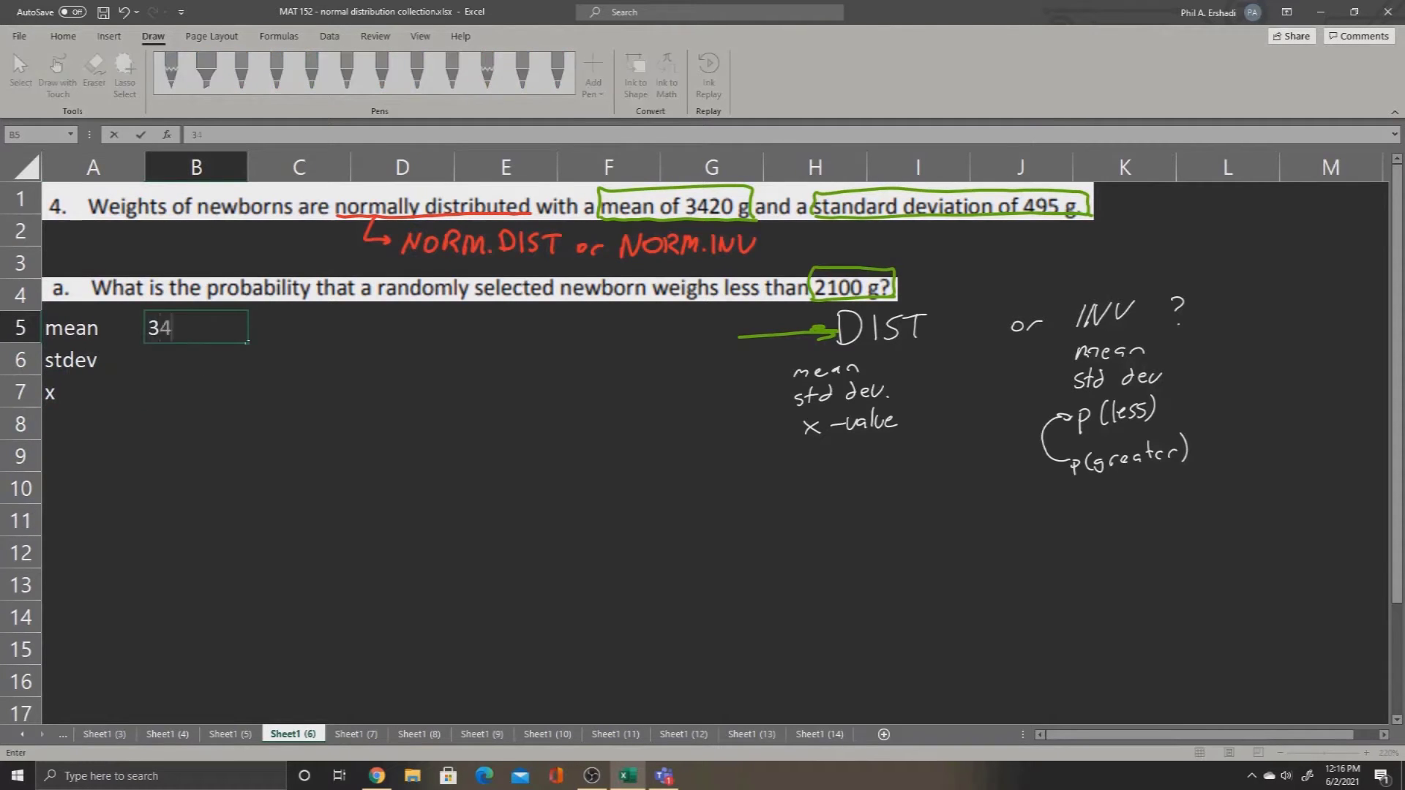
pyautogui.hotkey('ctrl', 'Return')
pyautogui.press('Down')
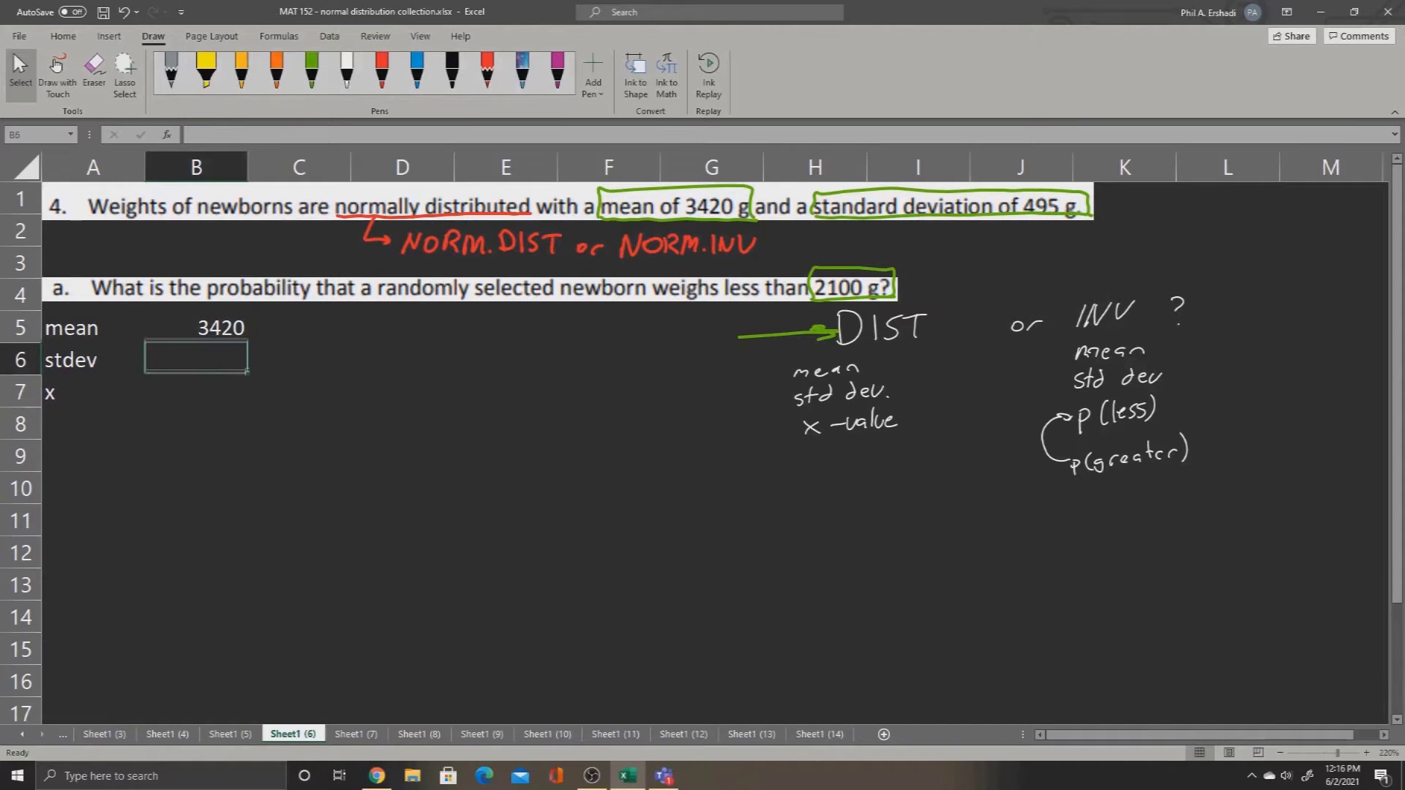
pyautogui.write('495')
pyautogui.hotkey('ctrl', 'Return')
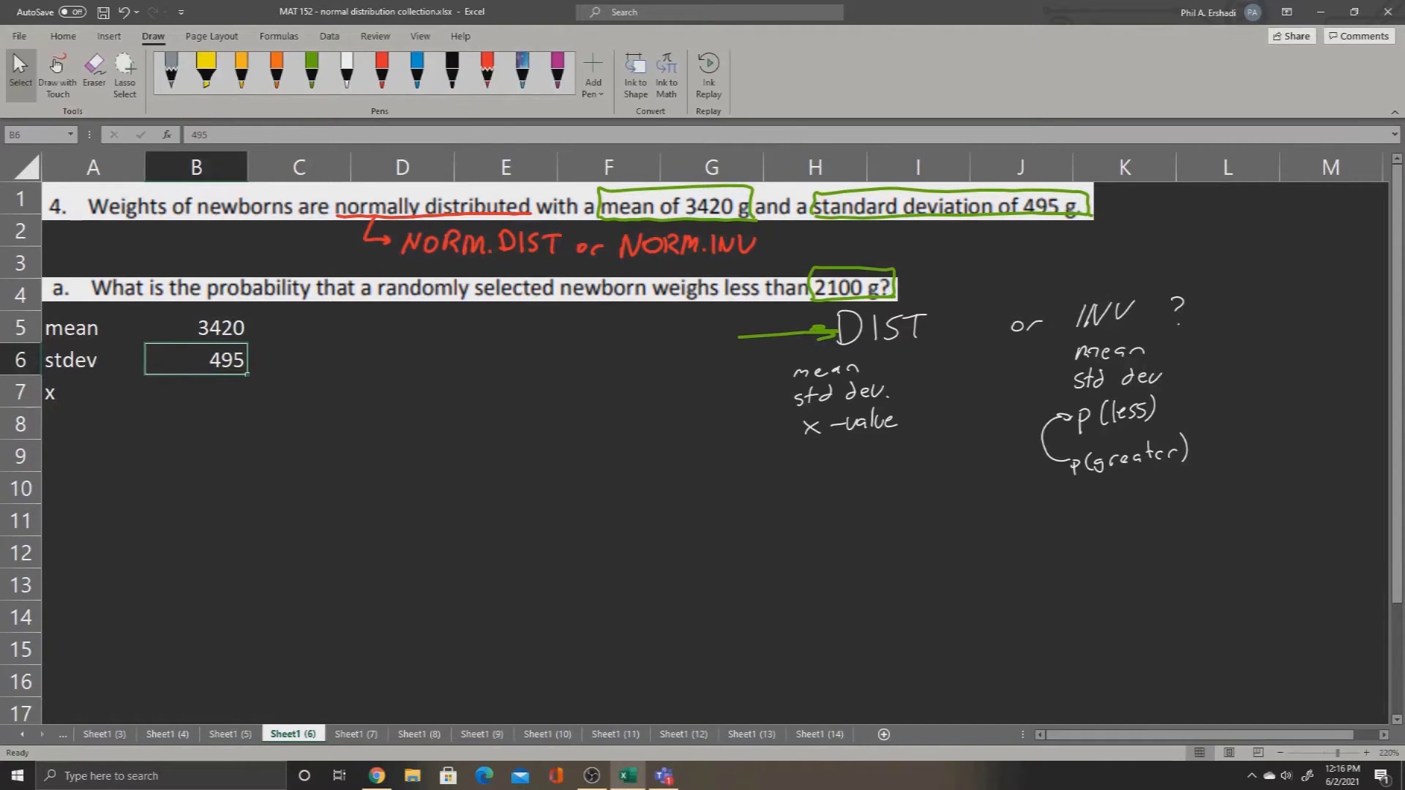
pyautogui.press('Down')
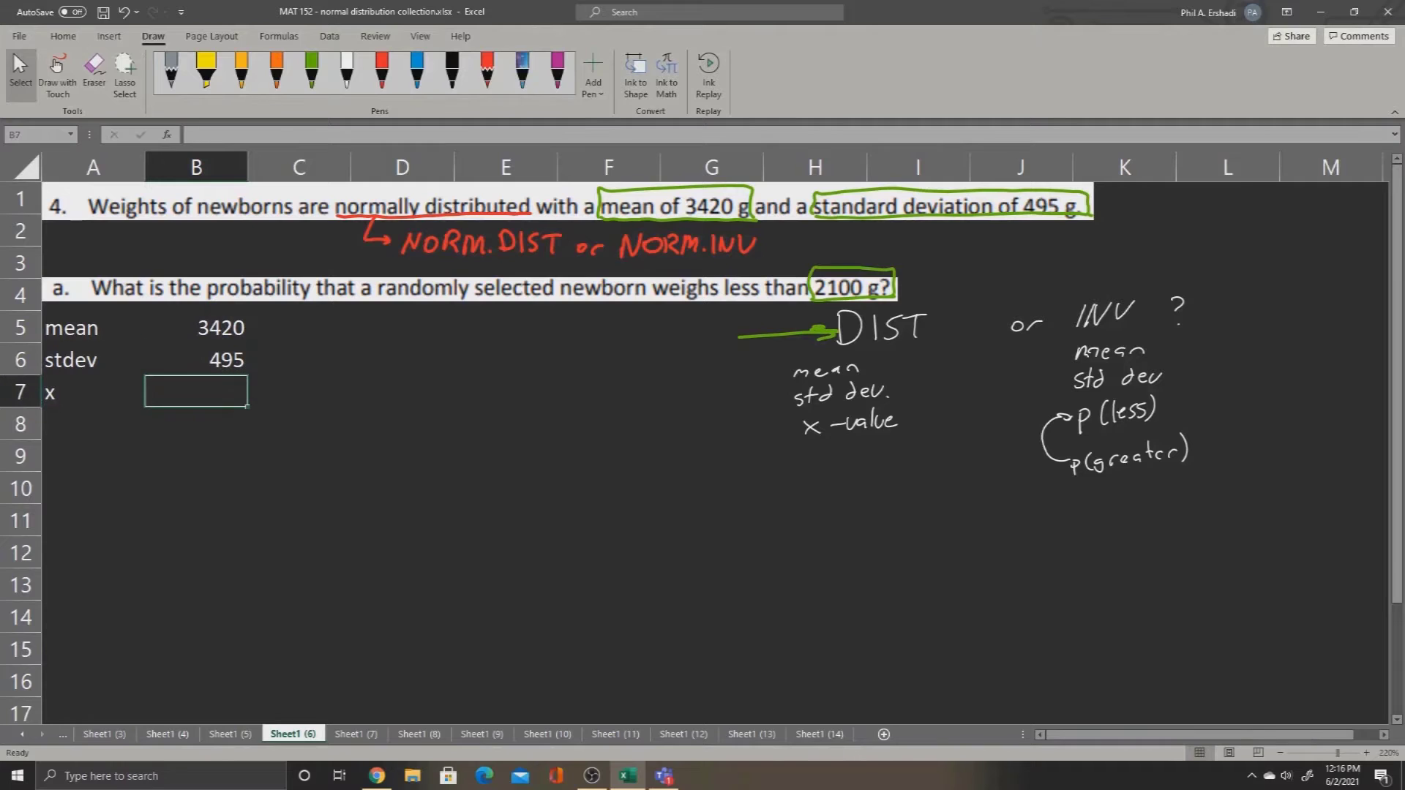
pyautogui.write('2100')
pyautogui.hotkey('ctrl', 'Return')
# Step: Label cell A9 "p(less)" and box the word "less" in question a with red ink
pyautogui.click(93, 456)
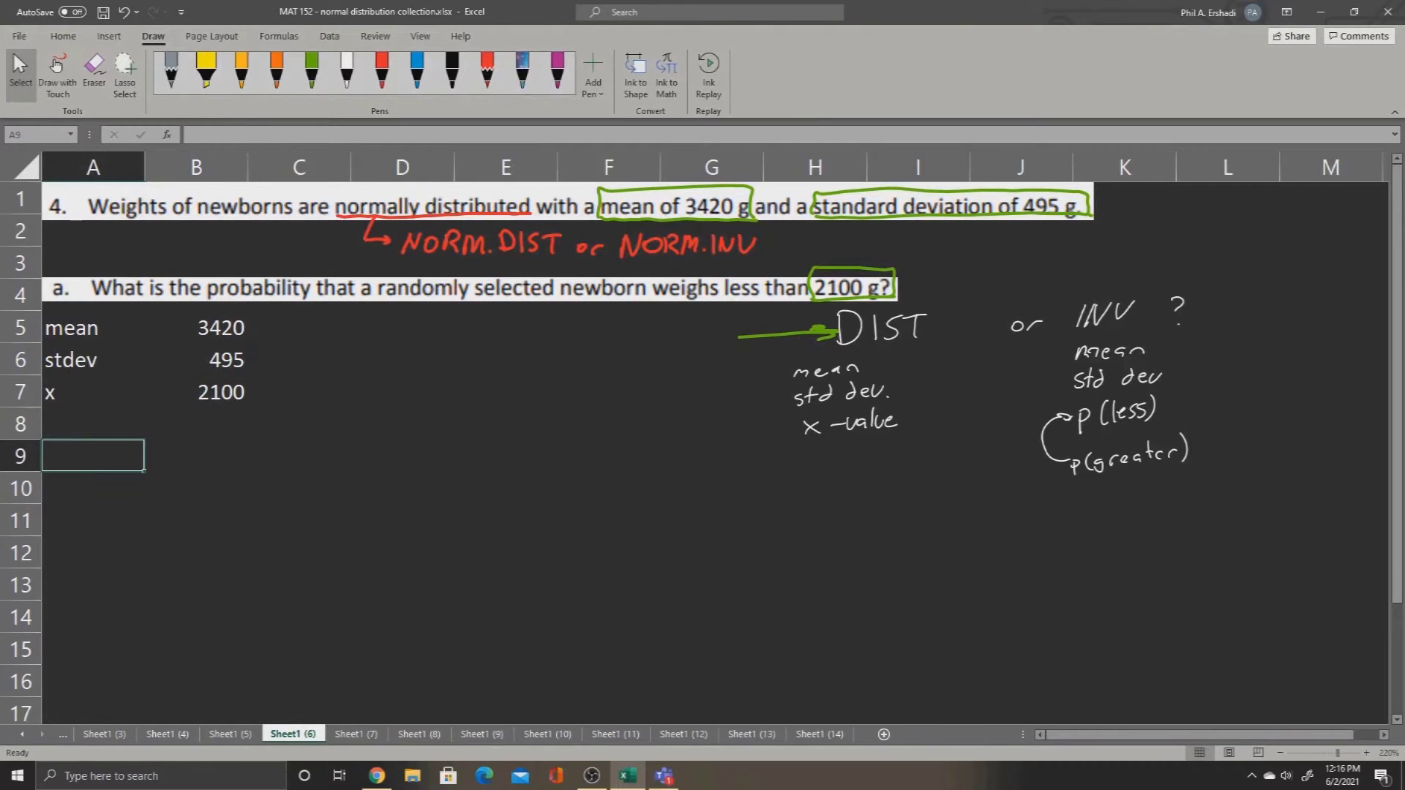
pyautogui.write('p(less)')
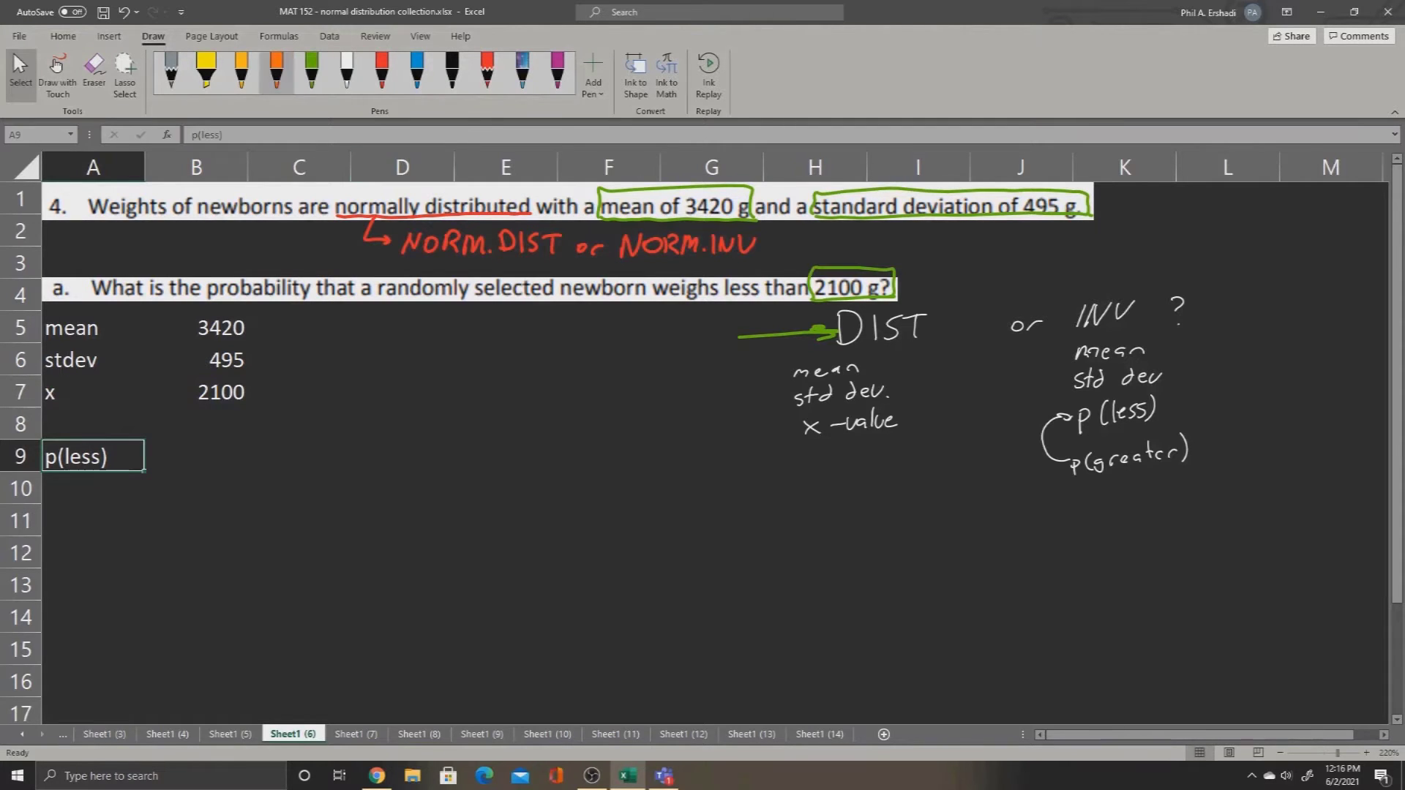
pyautogui.click(381, 71)
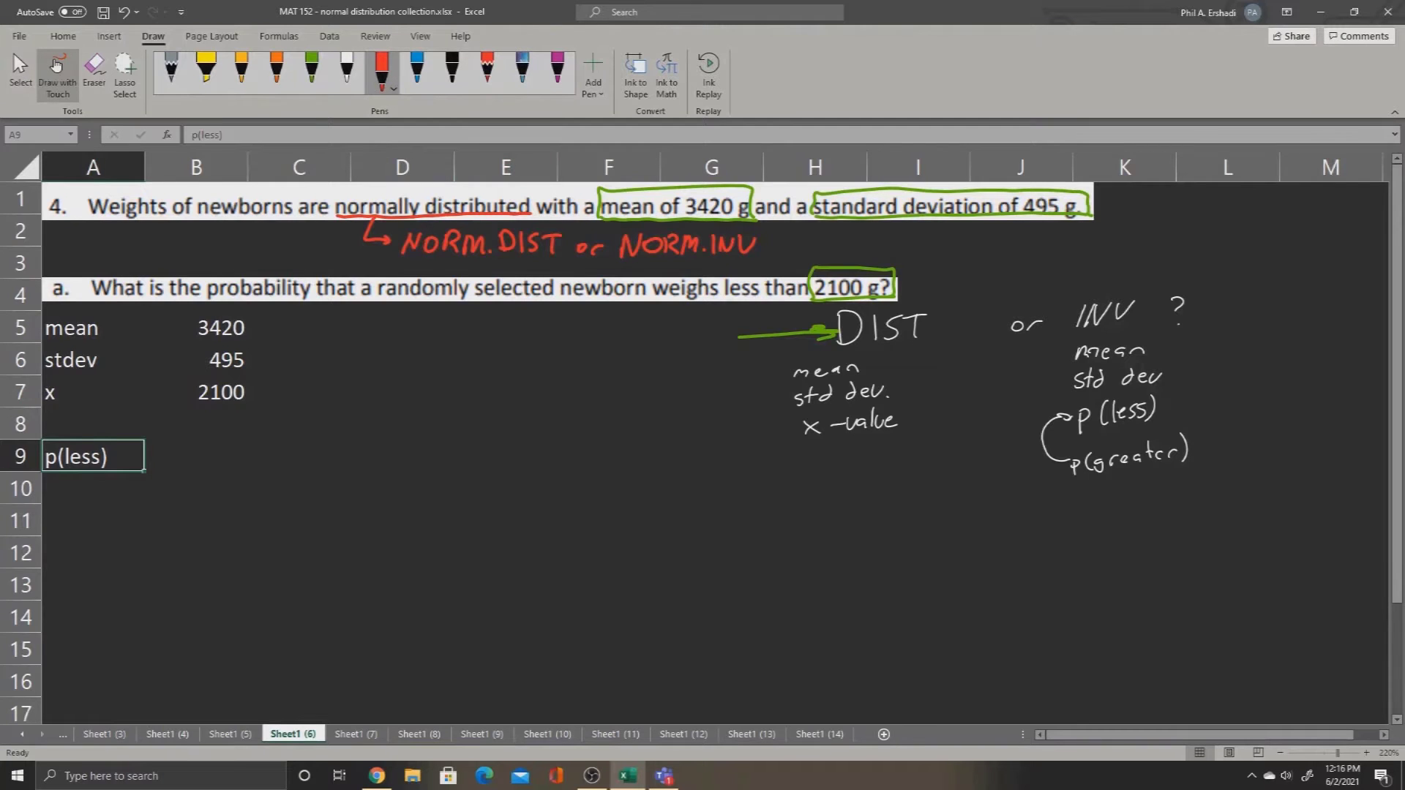
pyautogui.moveTo(723, 300)
pyautogui.mouseDown()
pyautogui.moveTo(721, 271)
pyautogui.moveTo(763, 291)
pyautogui.moveTo(731, 300)
pyautogui.mouseUp()
pyautogui.click(20, 74)
# Step: With B9 selected, handwrite "norm.dist(x, mean, stdev, true)" in white ink across columns C to H near row 9
pyautogui.click(170, 455)
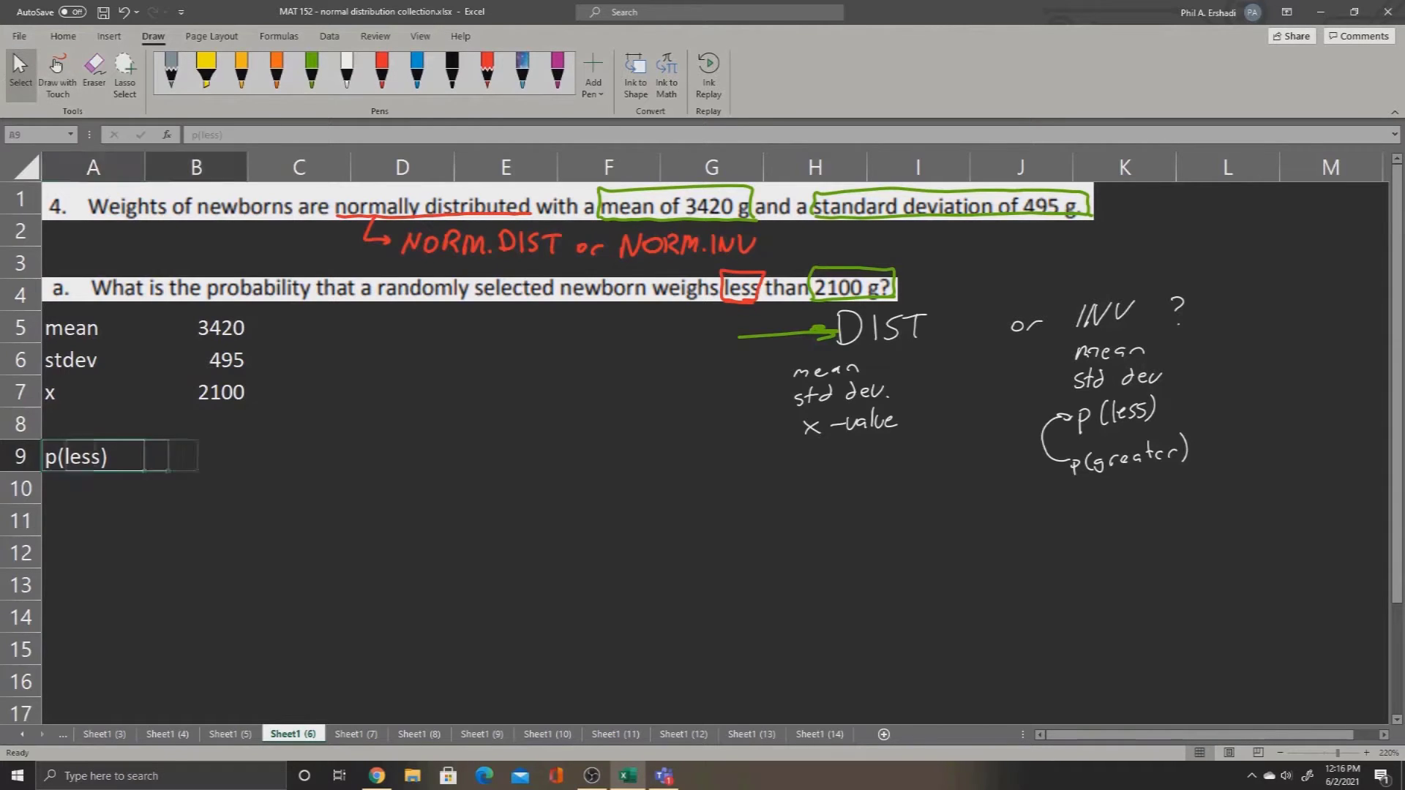
pyautogui.click(56, 66)
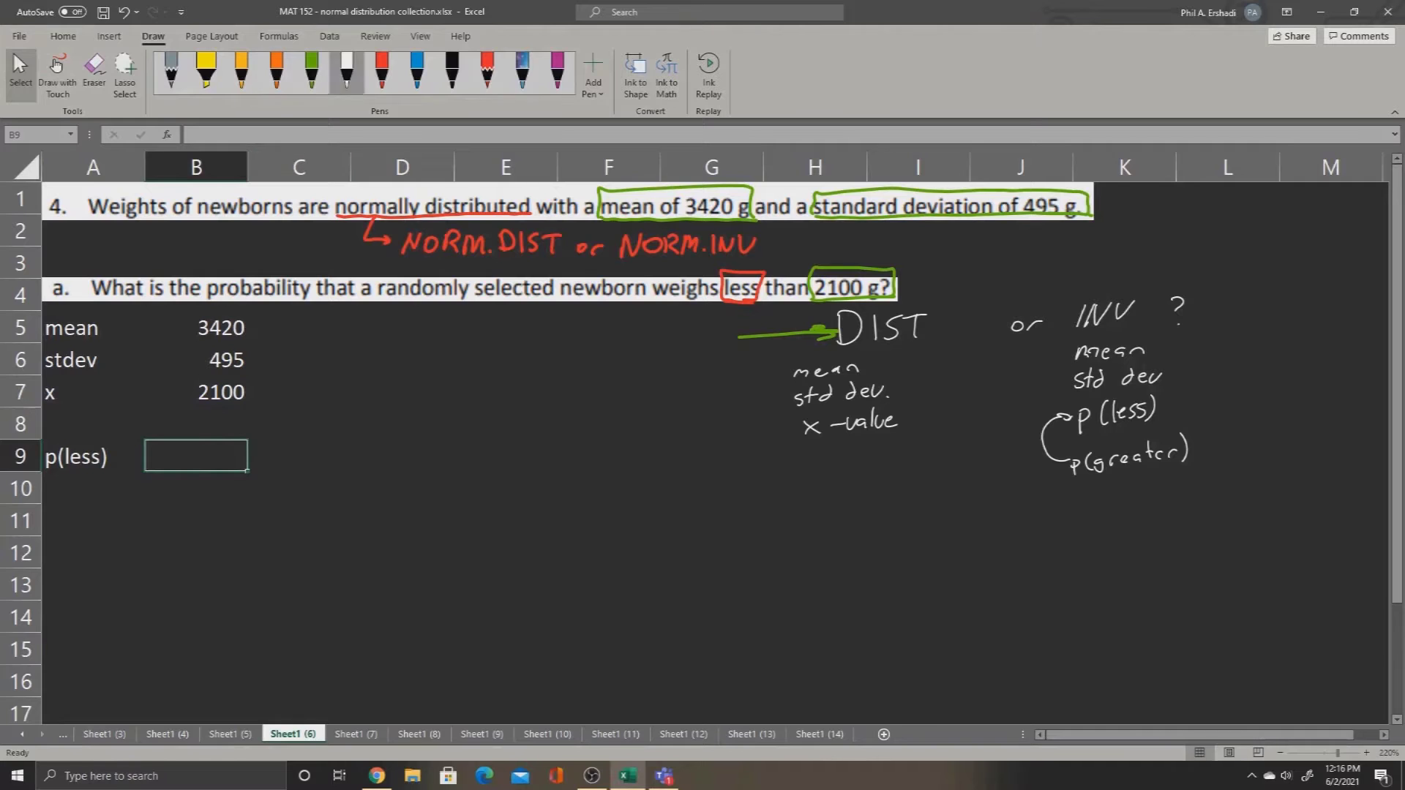
pyautogui.moveTo(311, 461); pyautogui.dragTo(376, 439)
pyautogui.moveTo(381, 461)
pyautogui.mouseDown()
pyautogui.moveTo(391, 443)
pyautogui.moveTo(400, 461)
pyautogui.moveTo(459, 459)
pyautogui.mouseUp()
pyautogui.moveTo(477, 421)
pyautogui.mouseDown()
pyautogui.moveTo(481, 458)
pyautogui.moveTo(490, 434)
pyautogui.moveTo(497, 463)
pyautogui.moveTo(530, 458)
pyautogui.moveTo(513, 458)
pyautogui.mouseUp()
pyautogui.moveTo(547, 458)
pyautogui.mouseDown()
pyautogui.moveTo(542, 472)
pyautogui.moveTo(599, 455)
pyautogui.mouseUp()
pyautogui.moveTo(600, 457); pyautogui.dragTo(635, 450)
pyautogui.moveTo(630, 436); pyautogui.dragTo(657, 426)
pyautogui.moveTo(659, 443); pyautogui.dragTo(684, 439)
pyautogui.moveTo(692, 449); pyautogui.dragTo(689, 458)
pyautogui.moveTo(700, 418)
pyautogui.mouseDown()
pyautogui.moveTo(699, 447)
pyautogui.moveTo(708, 432)
pyautogui.mouseUp()
pyautogui.moveTo(707, 449)
pyautogui.mouseDown()
pyautogui.moveTo(719, 434)
pyautogui.moveTo(743, 448)
pyautogui.mouseUp()
pyautogui.moveTo(758, 407); pyautogui.dragTo(762, 454)
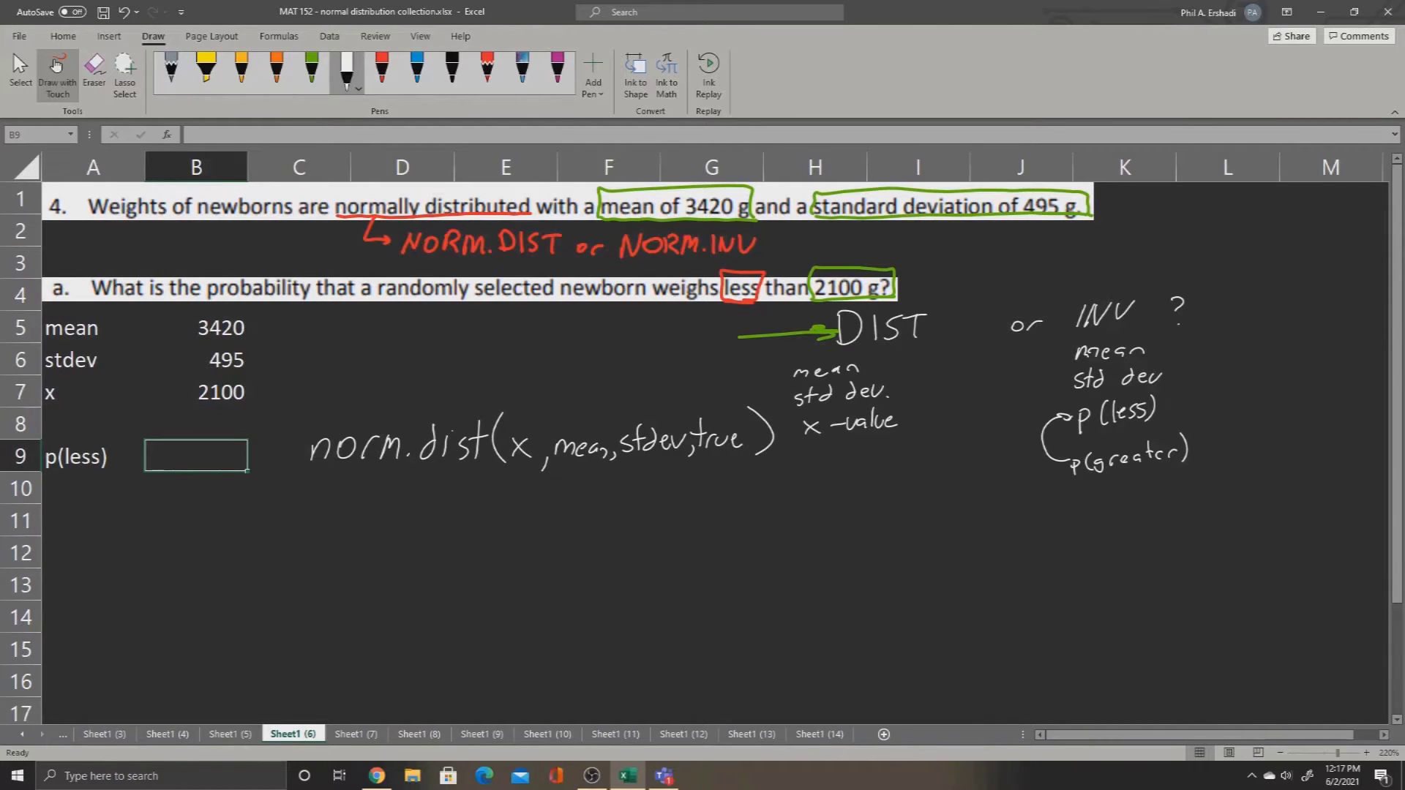
# Step: Enter the formula =norm.dist(B7,B5,B6,true) in cell B9
pyautogui.click(57, 75)
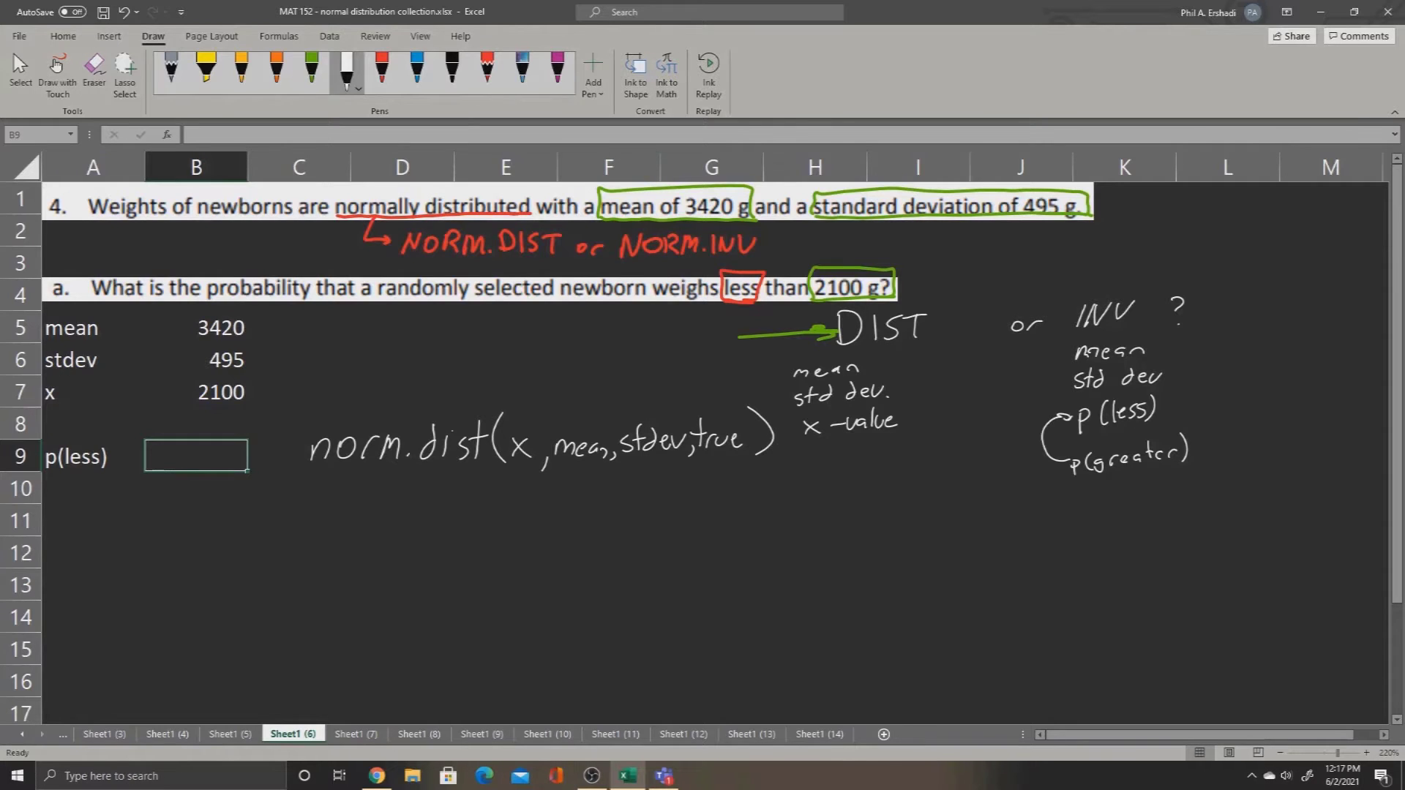
pyautogui.write('=norm.dist(')
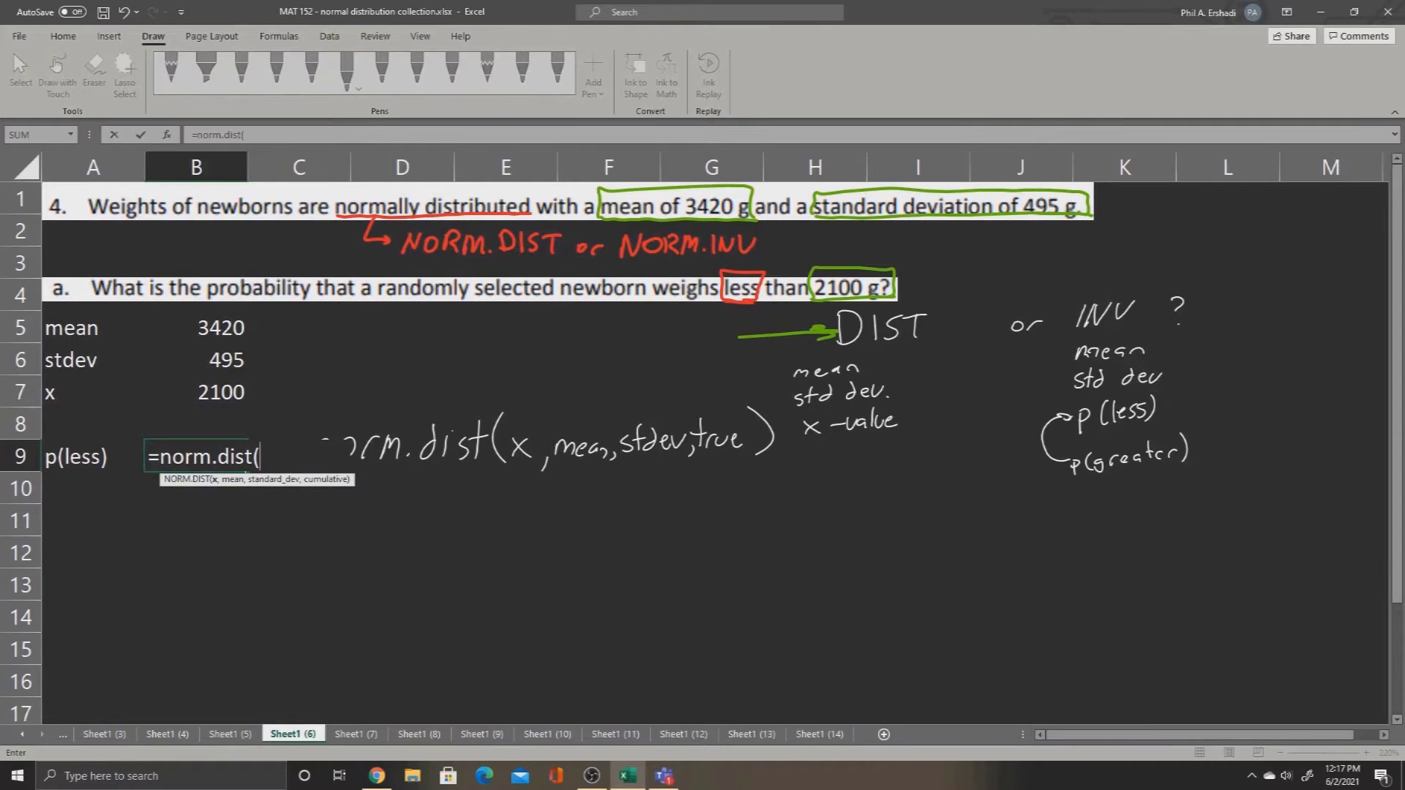
pyautogui.click(196, 392)
pyautogui.write(',')
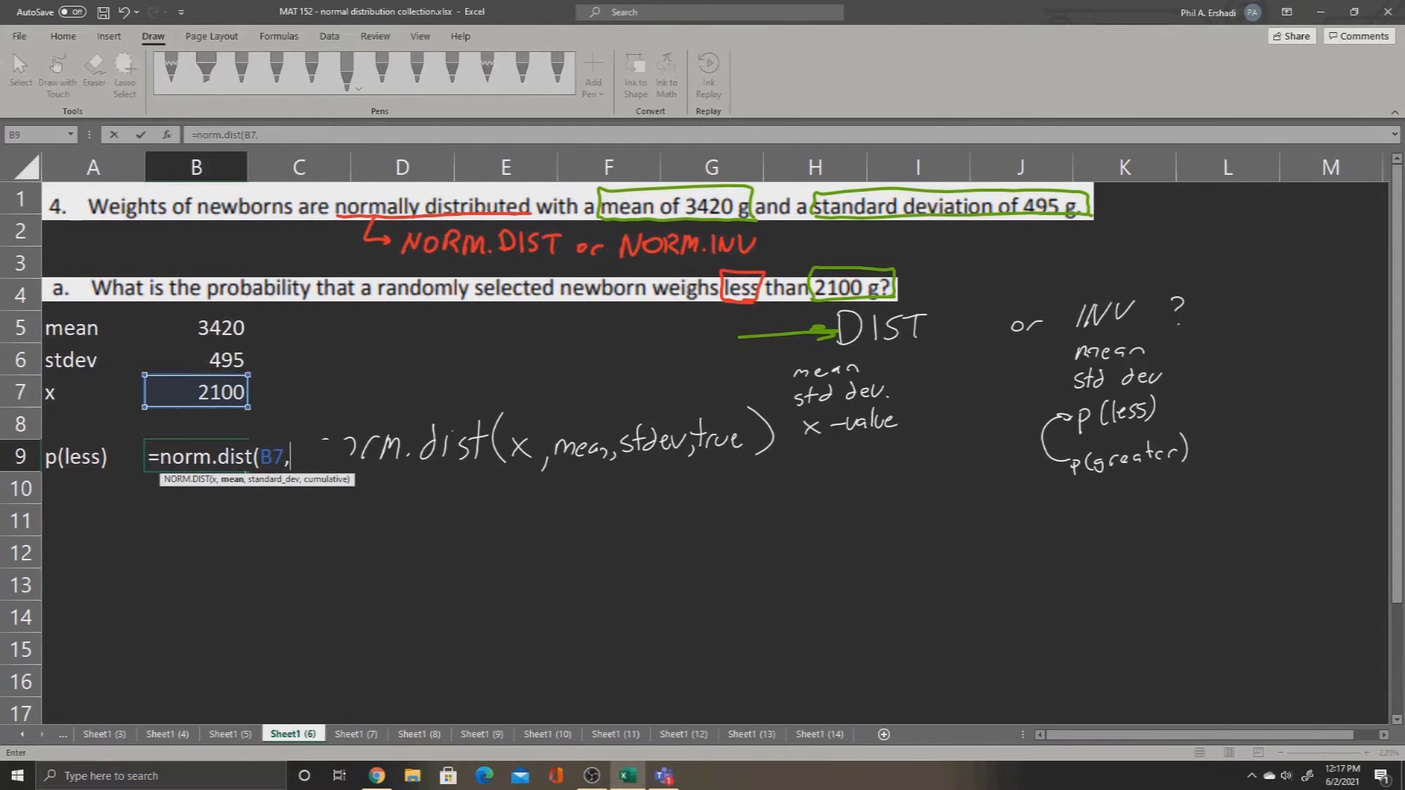
pyautogui.click(195, 329)
pyautogui.write(',')
pyautogui.click(195, 360)
pyautogui.write(',true')
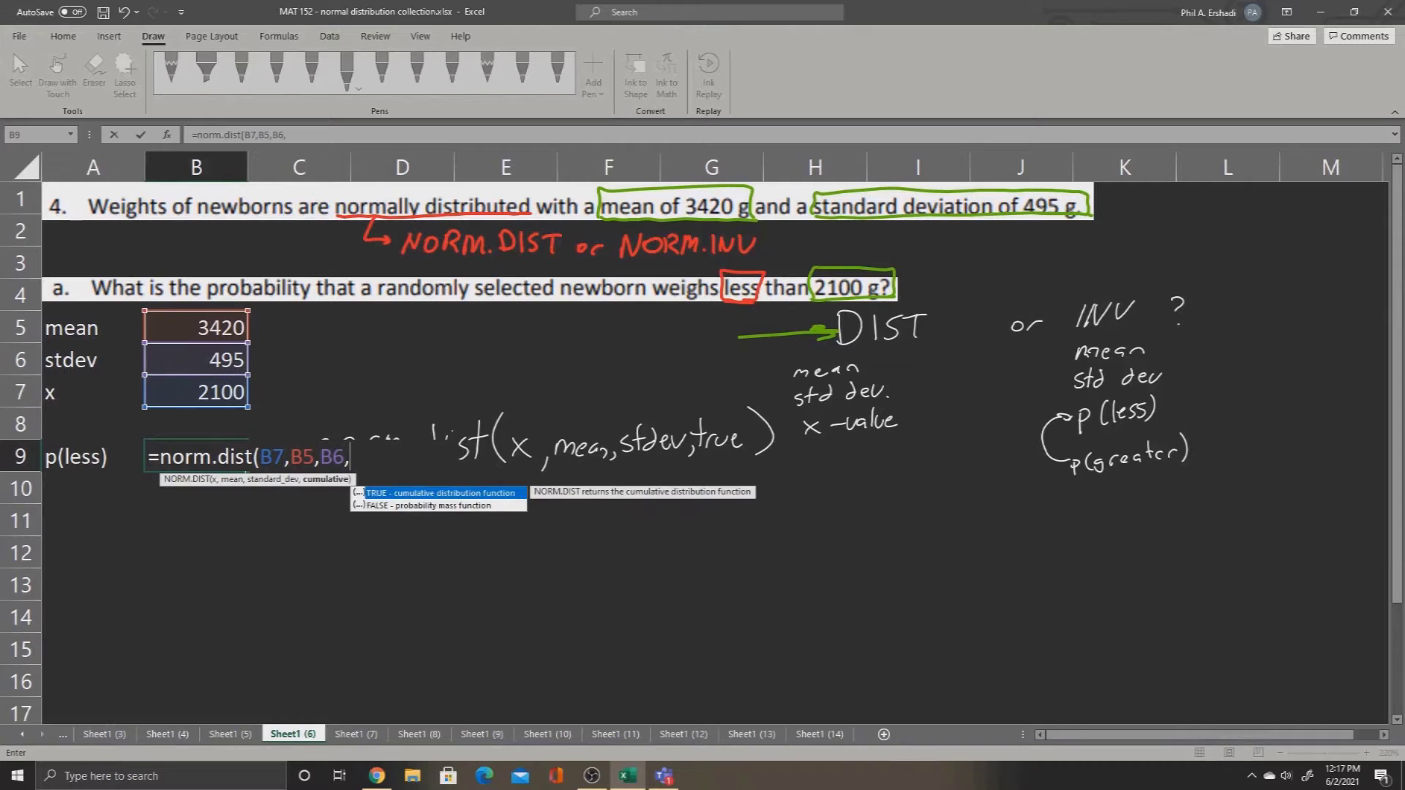
pyautogui.write(')')
pyautogui.press('Return')
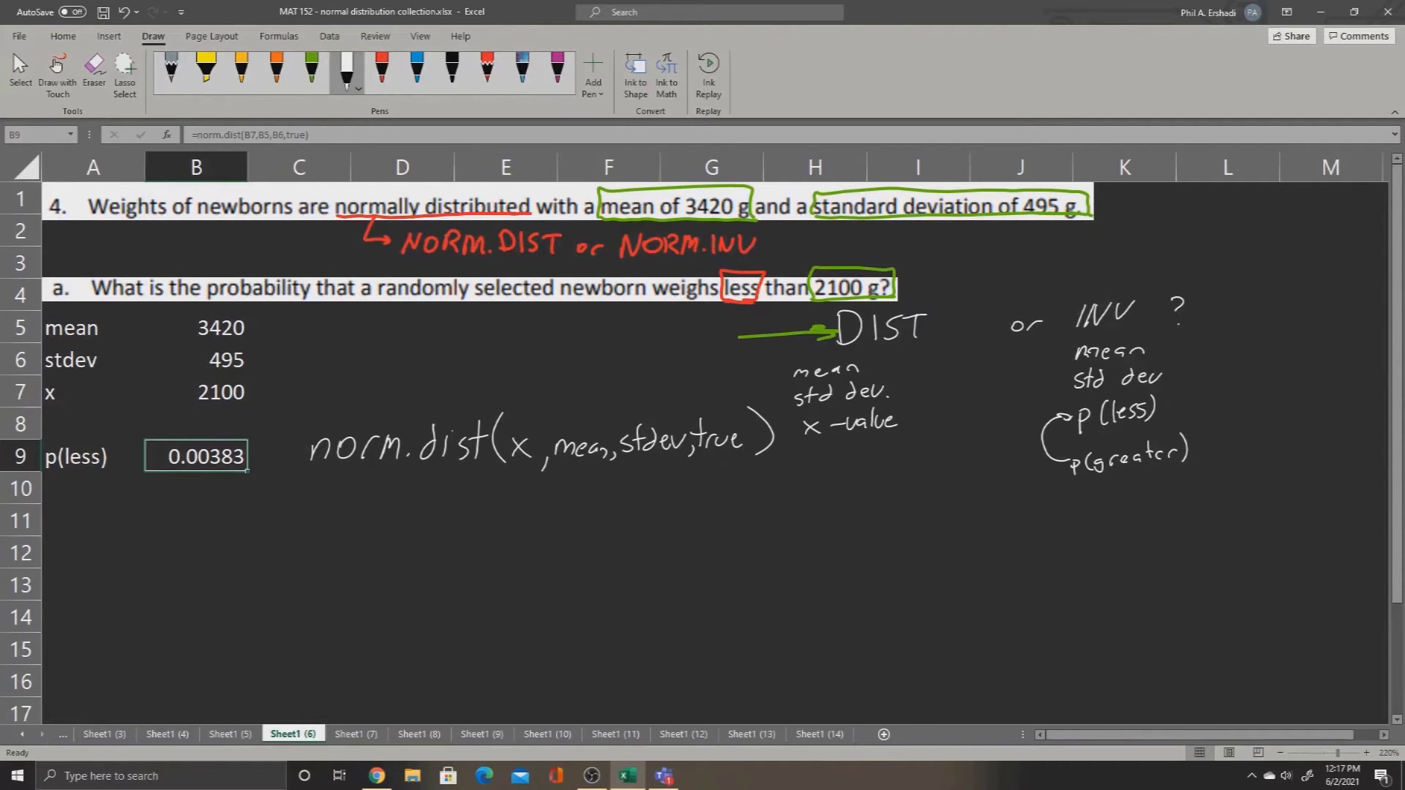
# Step: Shade cell B9 with a gold fill and go to the worksheet Sheet1 (7) with question b
pyautogui.click(62, 36)
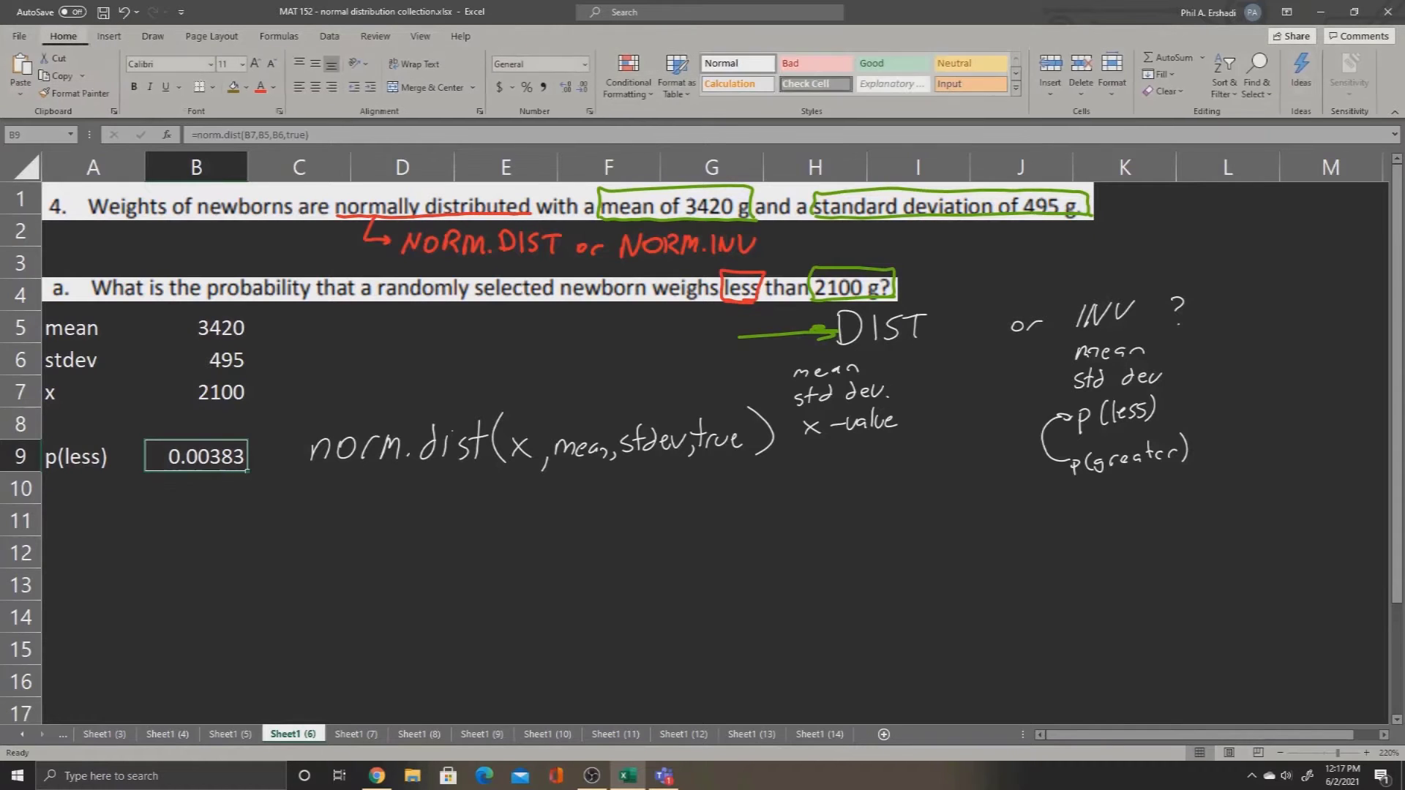
pyautogui.click(234, 87)
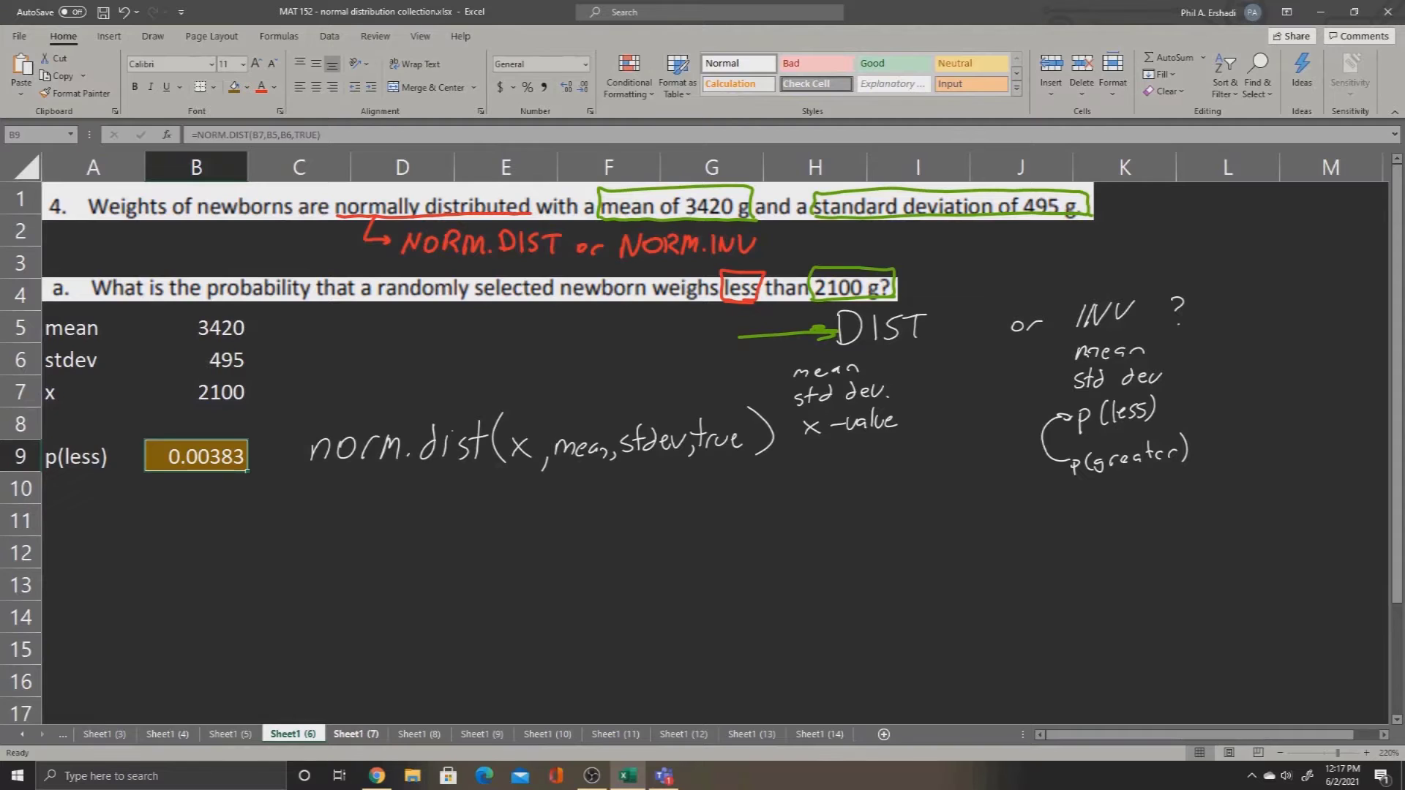
pyautogui.click(356, 734)
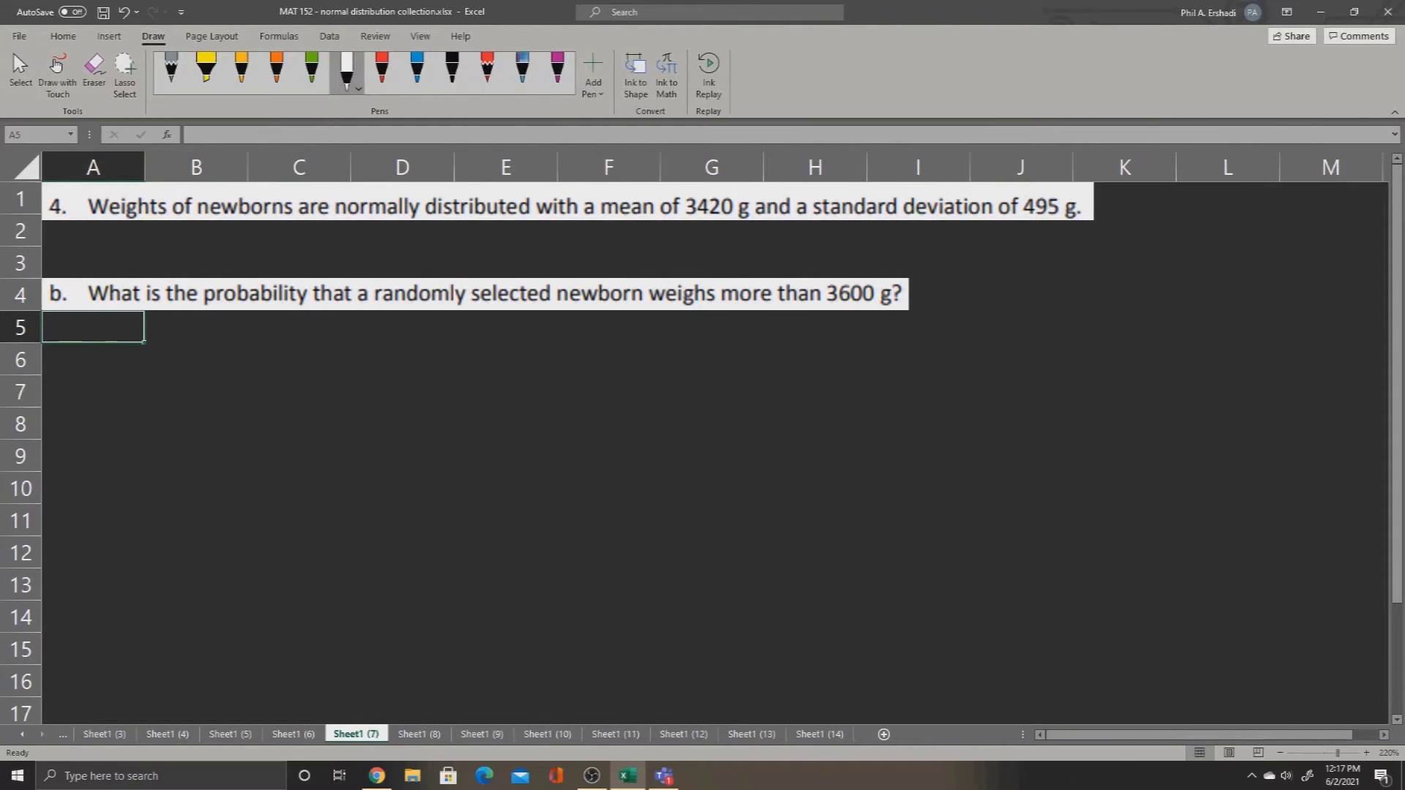
# Step: With red ink, underline "more than 3600 g" in question b and the mean and standard deviation values in the problem statement
pyautogui.click(381, 69)
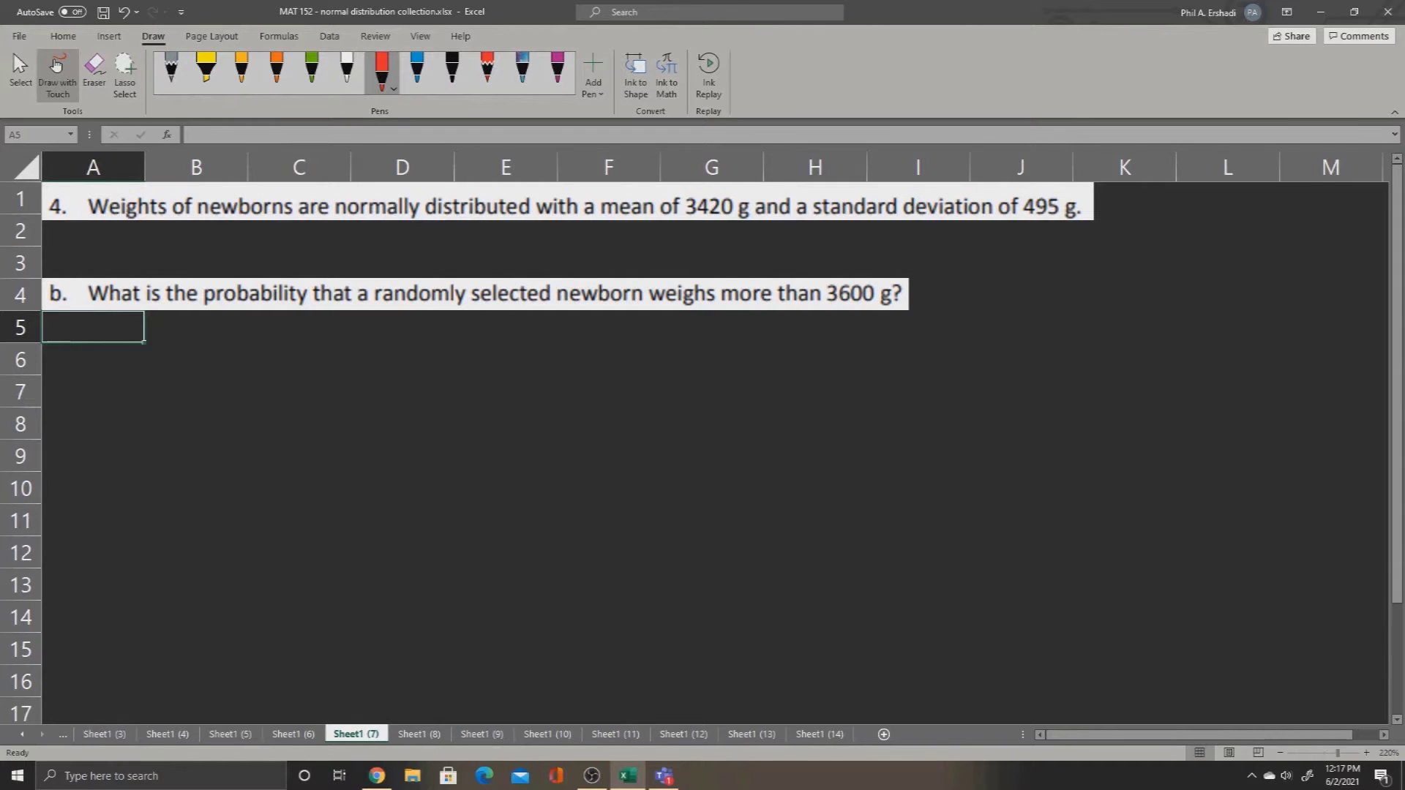
pyautogui.moveTo(723, 305); pyautogui.dragTo(898, 302)
pyautogui.moveTo(630, 218); pyautogui.dragTo(1076, 218)
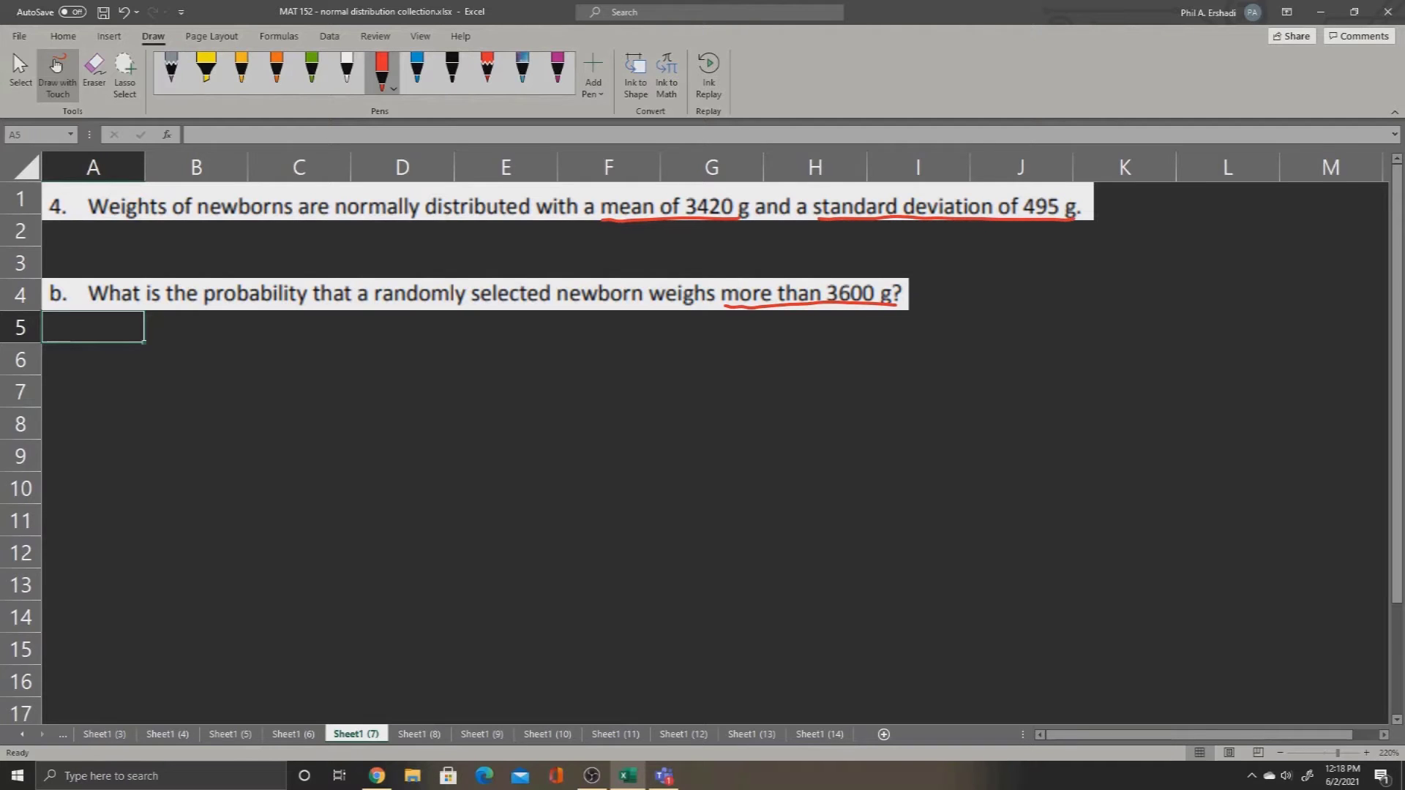
# Step: Box "more than 3600 g?" in question b with red ink and handwrite "x - value" beneath it
pyautogui.moveTo(719, 300)
pyautogui.mouseDown()
pyautogui.moveTo(802, 277)
pyautogui.moveTo(901, 286)
pyautogui.moveTo(901, 309)
pyautogui.mouseUp()
pyautogui.moveTo(763, 328)
pyautogui.mouseDown()
pyautogui.moveTo(782, 345)
pyautogui.moveTo(764, 344)
pyautogui.mouseUp()
pyautogui.moveTo(794, 337); pyautogui.dragTo(841, 342)
pyautogui.moveTo(862, 320); pyautogui.dragTo(858, 344)
pyautogui.moveTo(862, 333); pyautogui.dragTo(891, 343)
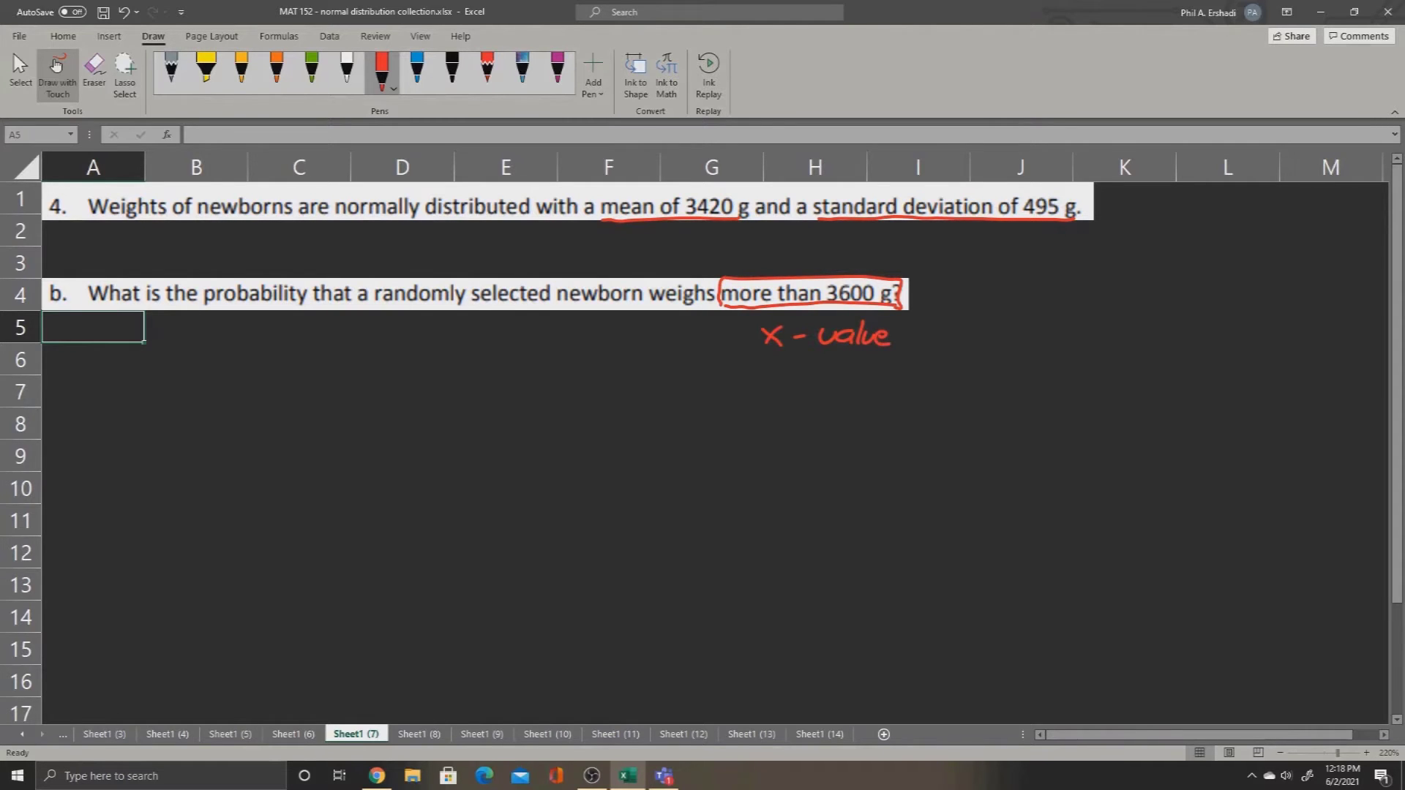
# Step: Underline "What is the probability" in question b with green ink
pyautogui.click(311, 69)
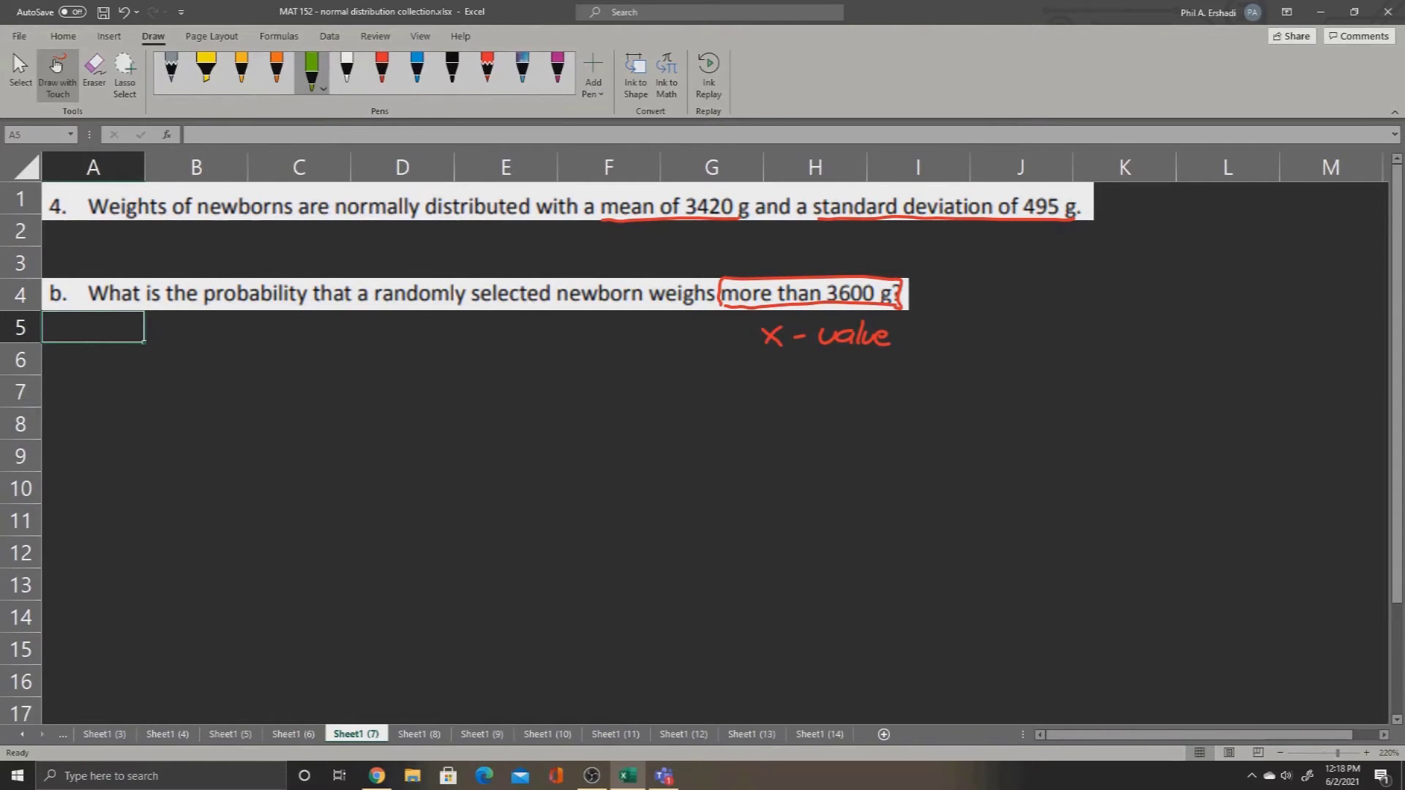
pyautogui.moveTo(89, 306); pyautogui.dragTo(301, 307)
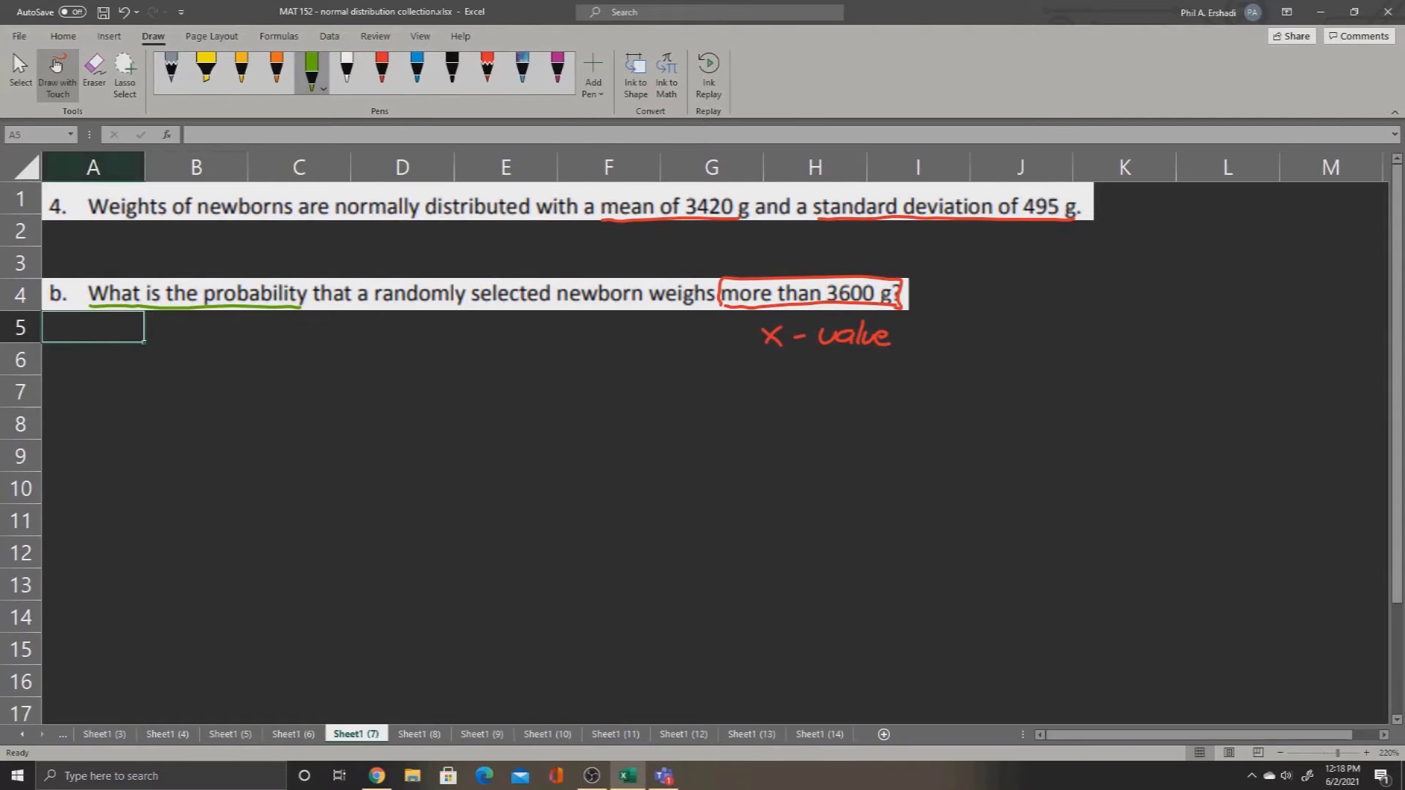
pyautogui.click(57, 66)
# Step: Label cells A6, A7 and A8 "mean", "stdev" and "x value"
pyautogui.press('Return')
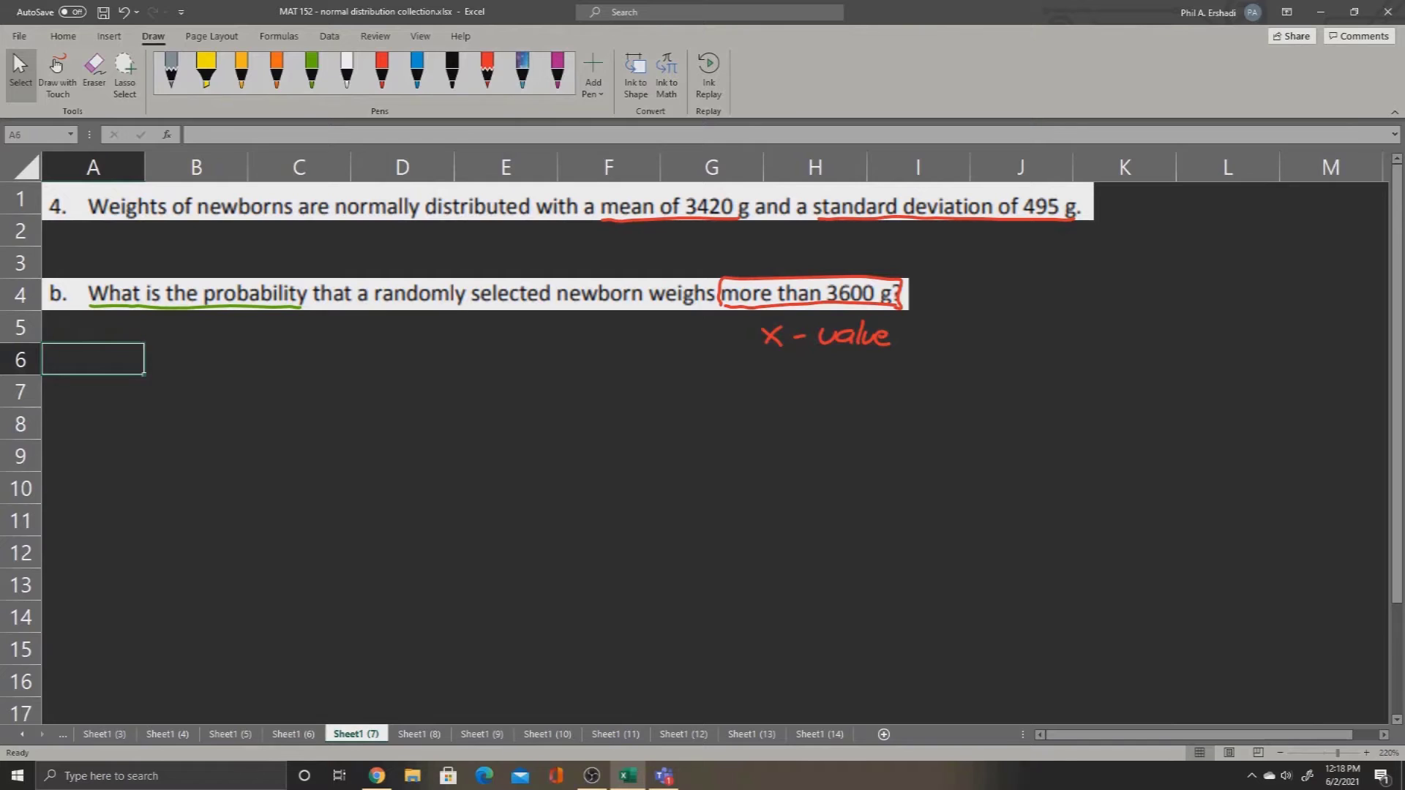
pyautogui.write('mean')
pyautogui.press('Return')
pyautogui.write('stdv')
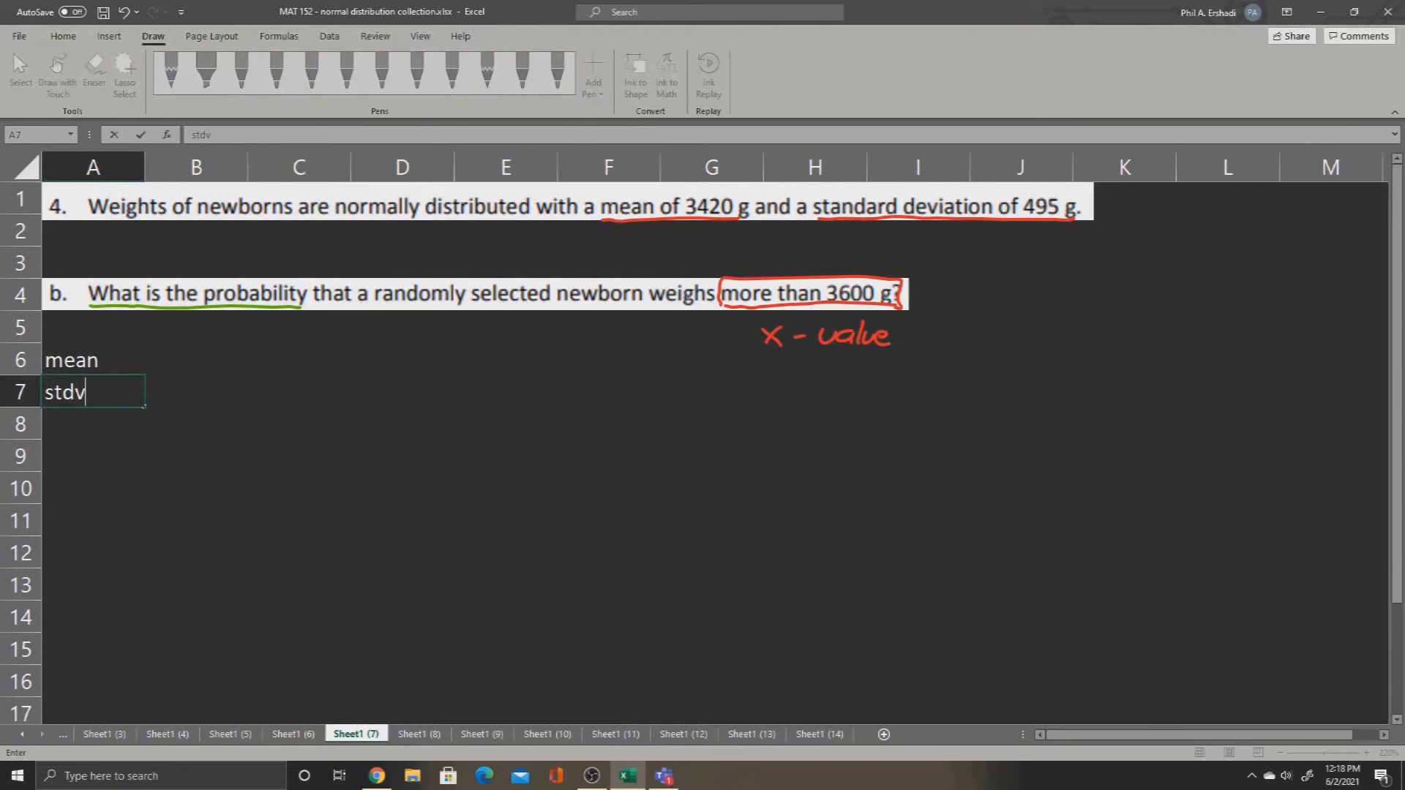
pyautogui.press('BackSpace')
pyautogui.write('ev')
pyautogui.press('Return')
pyautogui.write('x va')
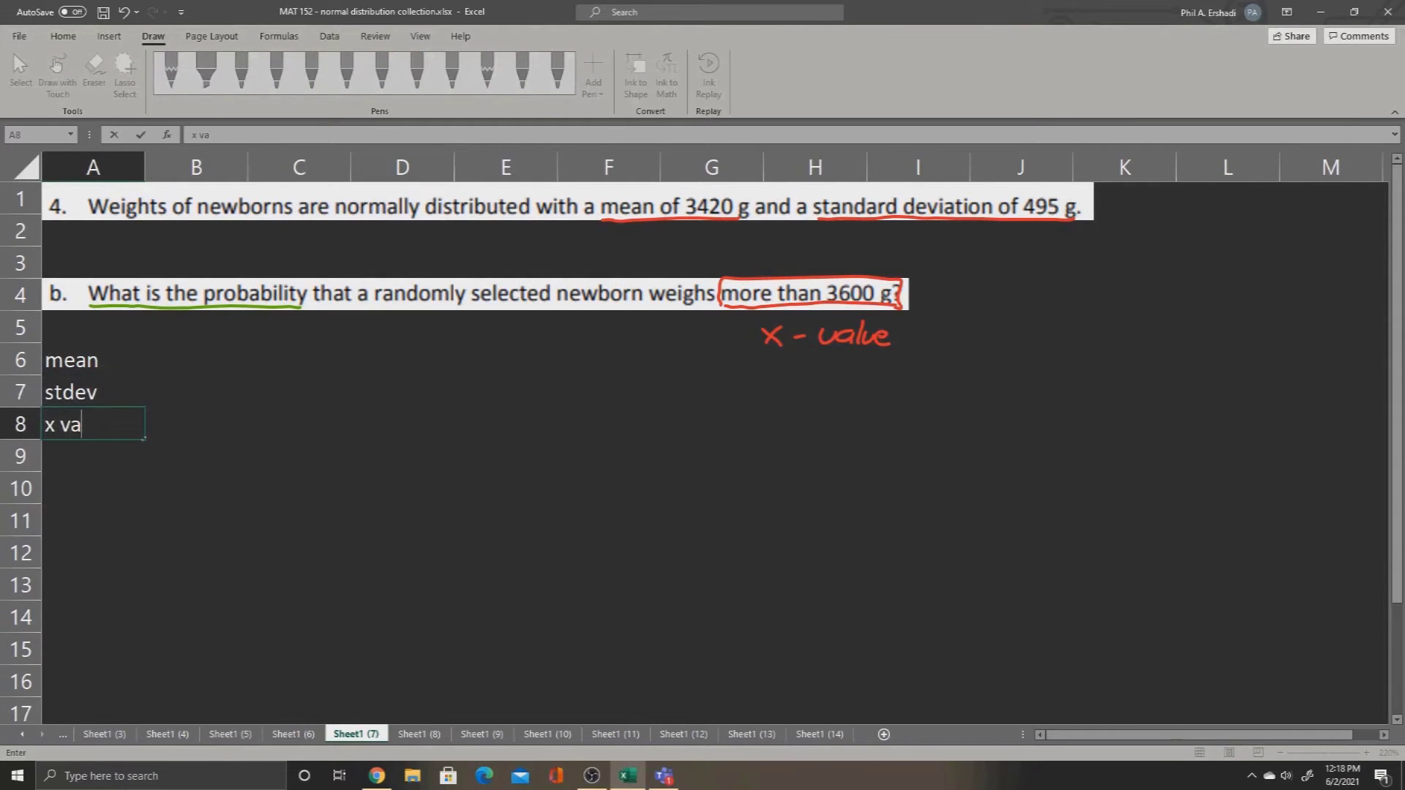
pyautogui.write('lue')
pyautogui.press('Return')
# Step: Label cell A10 "p(less)", leaving row 9 empty
pyautogui.press('Return')
pyautogui.write('p')
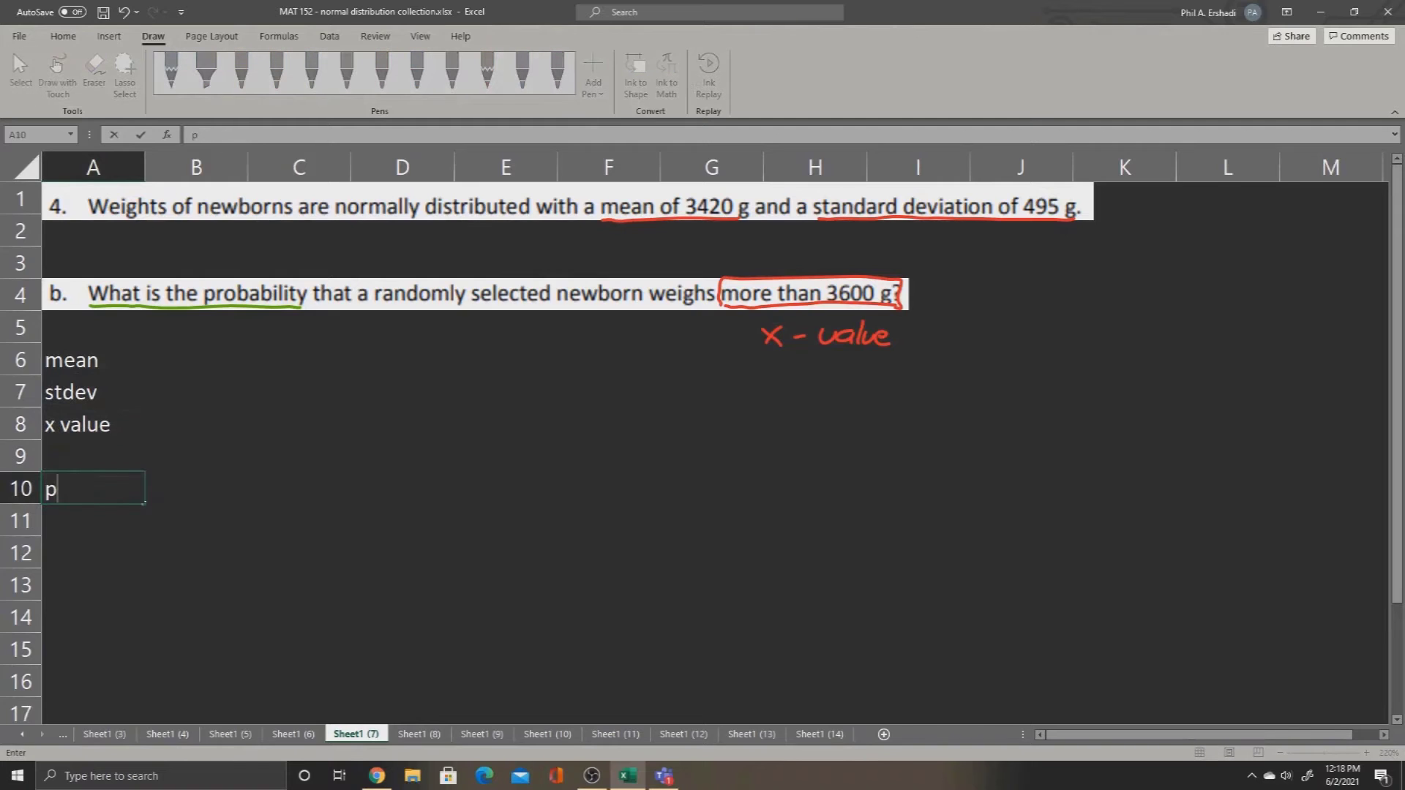
pyautogui.write('(less)')
pyautogui.press('Return')
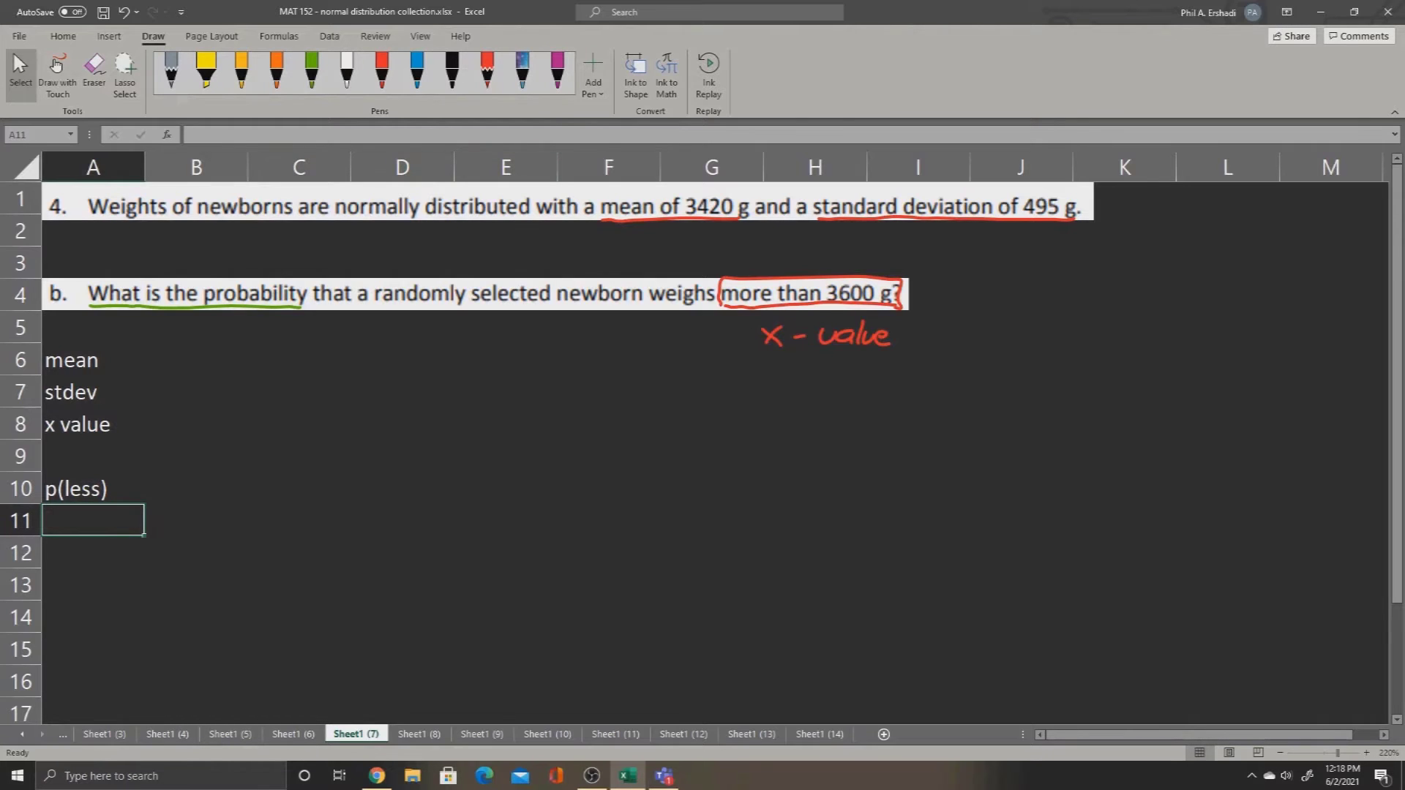
# Step: Box "more" in question b with green ink, point an arrow down to a handwritten "greater than", and add a small follow-on arrow
pyautogui.click(57, 66)
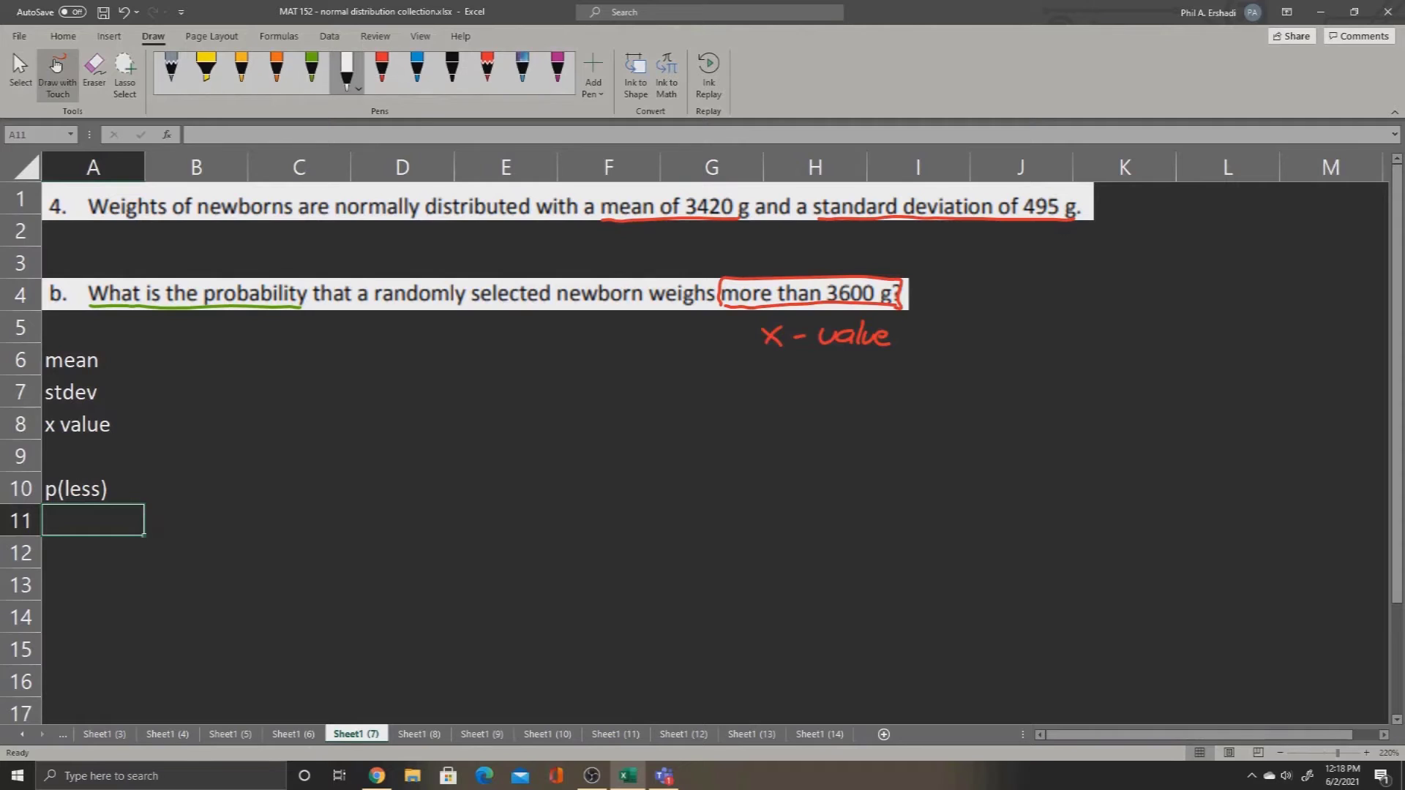
pyautogui.click(311, 70)
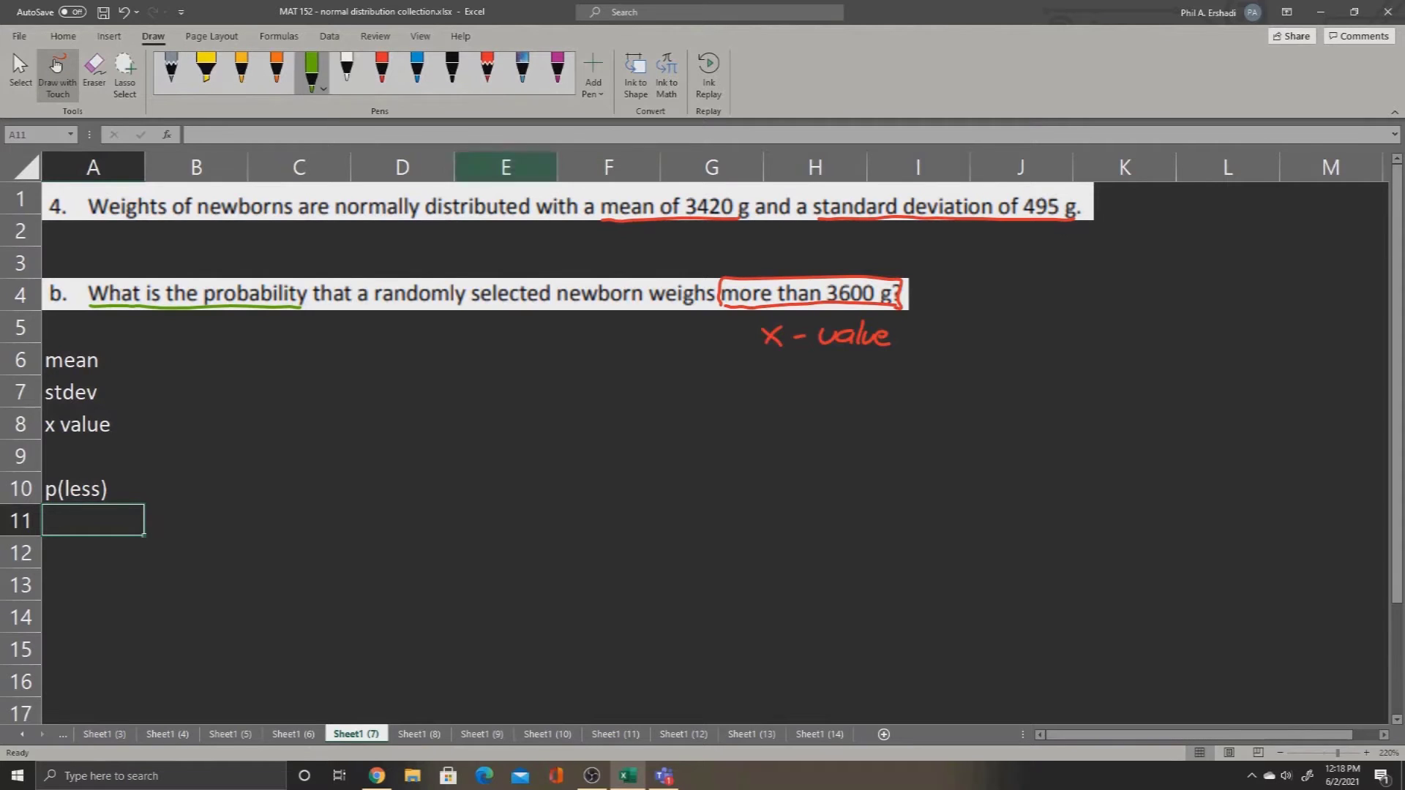
pyautogui.moveTo(722, 303)
pyautogui.mouseDown()
pyautogui.moveTo(762, 306)
pyautogui.moveTo(769, 280)
pyautogui.moveTo(677, 350)
pyautogui.moveTo(644, 396)
pyautogui.moveTo(679, 366)
pyautogui.moveTo(704, 382)
pyautogui.mouseUp()
pyautogui.moveTo(693, 370)
pyautogui.mouseDown()
pyautogui.moveTo(728, 372)
pyautogui.moveTo(688, 414)
pyautogui.moveTo(696, 397)
pyautogui.mouseUp()
pyautogui.moveTo(693, 392)
pyautogui.mouseDown()
pyautogui.moveTo(730, 414)
pyautogui.moveTo(691, 448)
pyautogui.mouseUp()
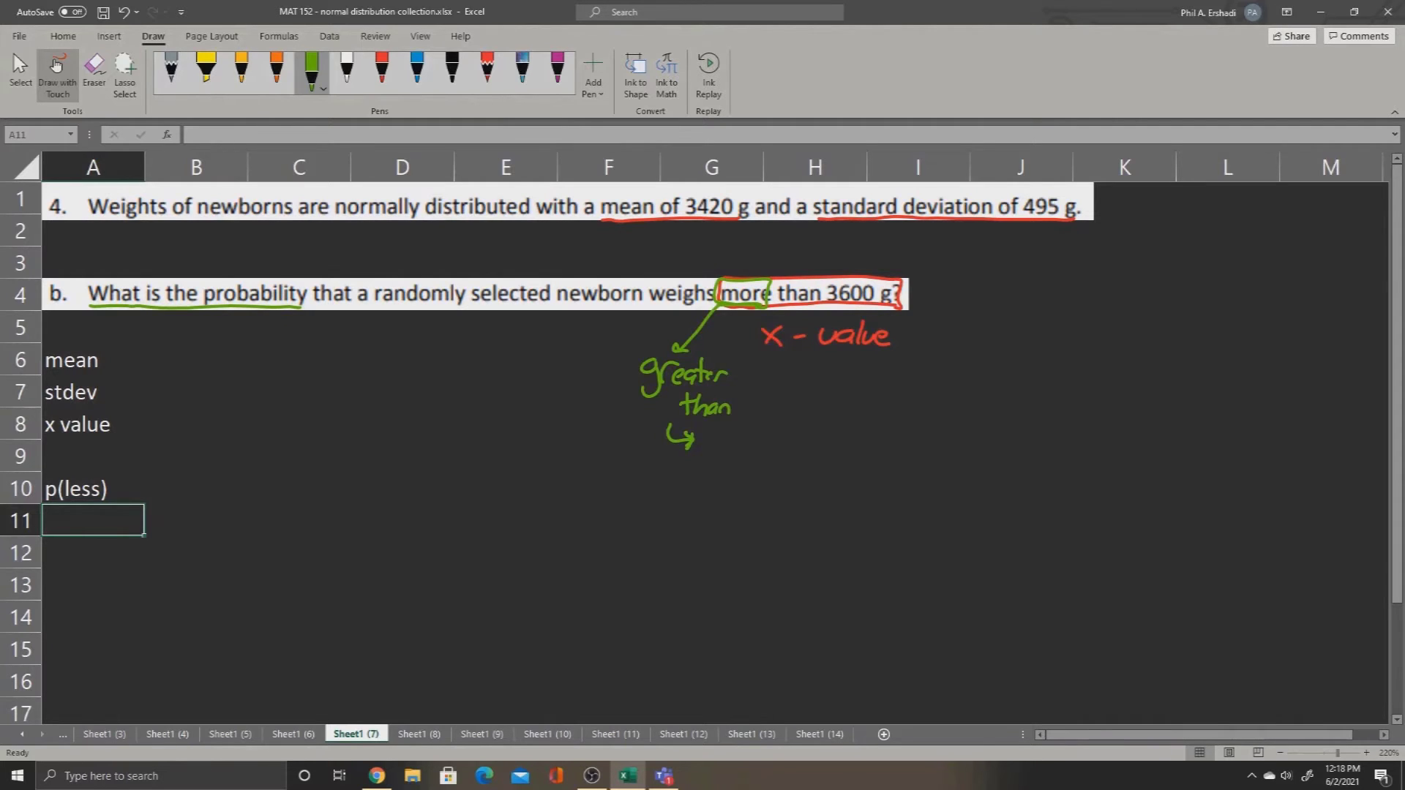
# Step: Handwrite "Find p(greater) = 1 - p(less)" in green ink beside the arrow below "greater than"
pyautogui.moveTo(714, 439)
pyautogui.mouseDown()
pyautogui.moveTo(710, 454)
pyautogui.moveTo(730, 431)
pyautogui.mouseUp()
pyautogui.moveTo(712, 444); pyautogui.dragTo(733, 454)
pyautogui.moveTo(738, 454)
pyautogui.mouseDown()
pyautogui.moveTo(761, 430)
pyautogui.moveTo(825, 461)
pyautogui.moveTo(851, 436)
pyautogui.mouseUp()
pyautogui.moveTo(855, 438); pyautogui.dragTo(867, 444)
pyautogui.moveTo(876, 439); pyautogui.dragTo(887, 442)
pyautogui.moveTo(879, 433); pyautogui.dragTo(902, 442)
pyautogui.moveTo(906, 442); pyautogui.dragTo(951, 428)
pyautogui.moveTo(943, 434); pyautogui.dragTo(977, 439)
pyautogui.moveTo(995, 428)
pyautogui.mouseDown()
pyautogui.moveTo(1033, 447)
pyautogui.moveTo(1048, 426)
pyautogui.mouseUp()
pyautogui.moveTo(1059, 409)
pyautogui.mouseDown()
pyautogui.moveTo(1048, 433)
pyautogui.moveTo(1078, 429)
pyautogui.mouseUp()
pyautogui.moveTo(1087, 418); pyautogui.dragTo(1090, 430)
pyautogui.moveTo(1103, 404); pyautogui.dragTo(1107, 430)
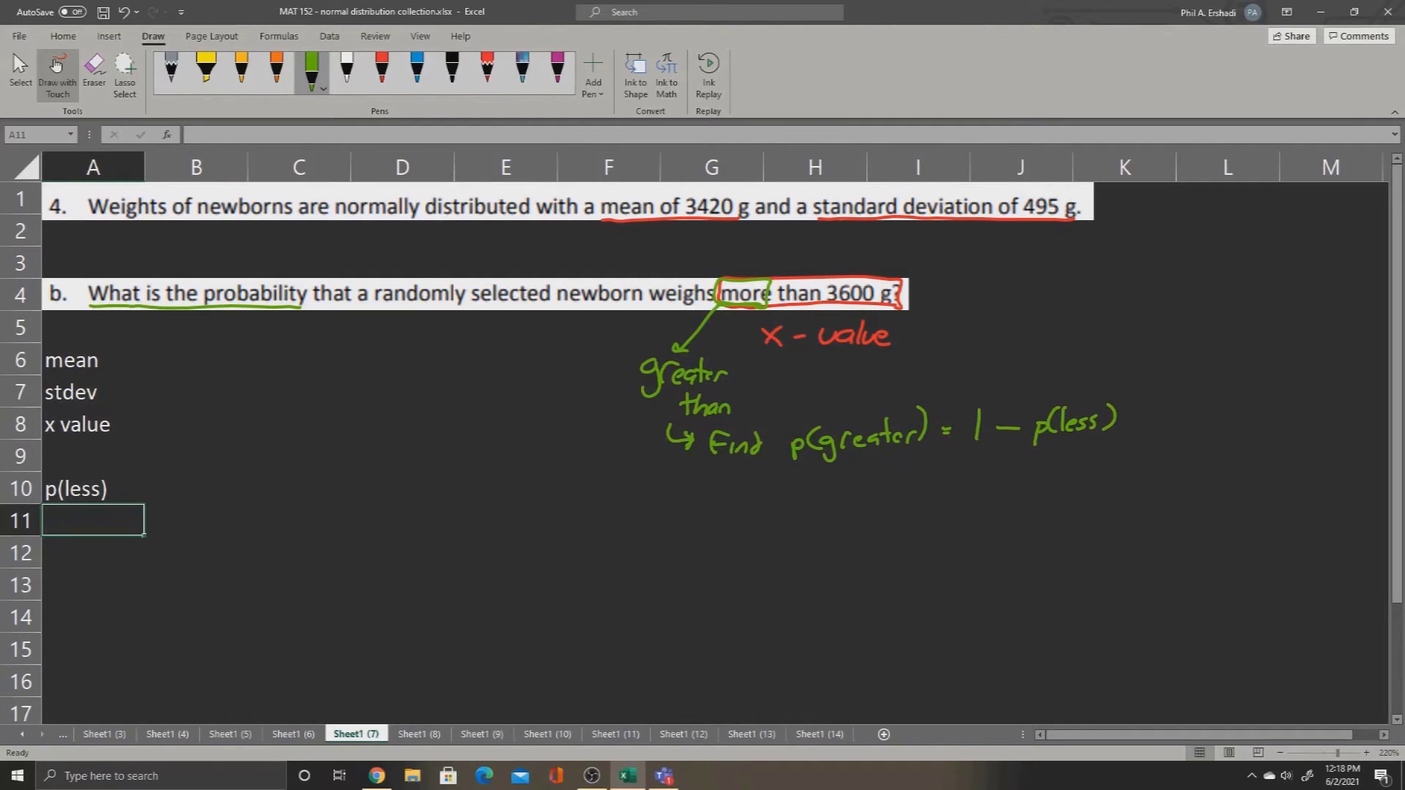
# Step: Label cell A11 "p(greater)" and enter the mean 3420 in cell B6
pyautogui.write('p(greater)')
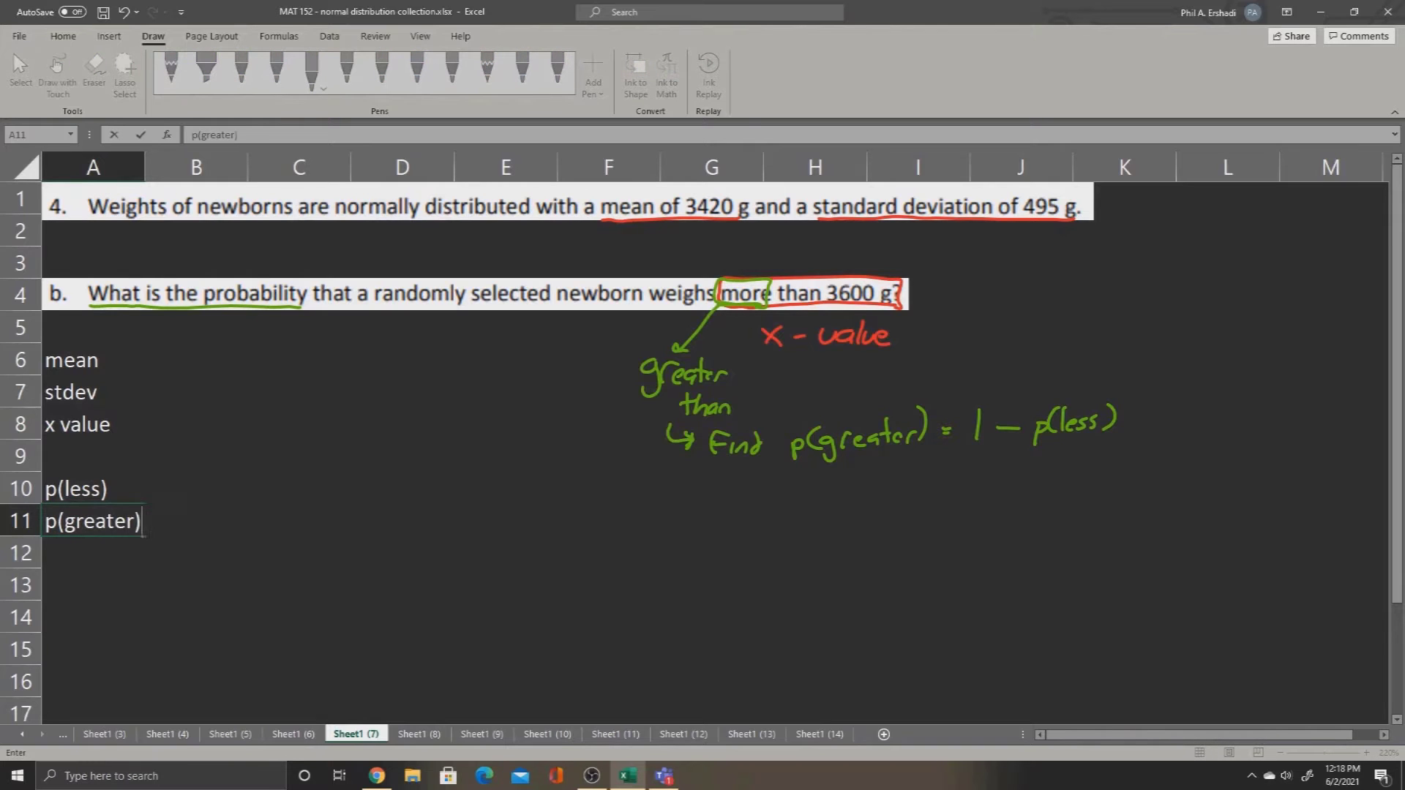
pyautogui.press('Return')
pyautogui.press('Up')
pyautogui.press('Up')
pyautogui.press('Up')
pyautogui.press('Up')
pyautogui.press('Right')
pyautogui.press('Up')
pyautogui.press('Up')
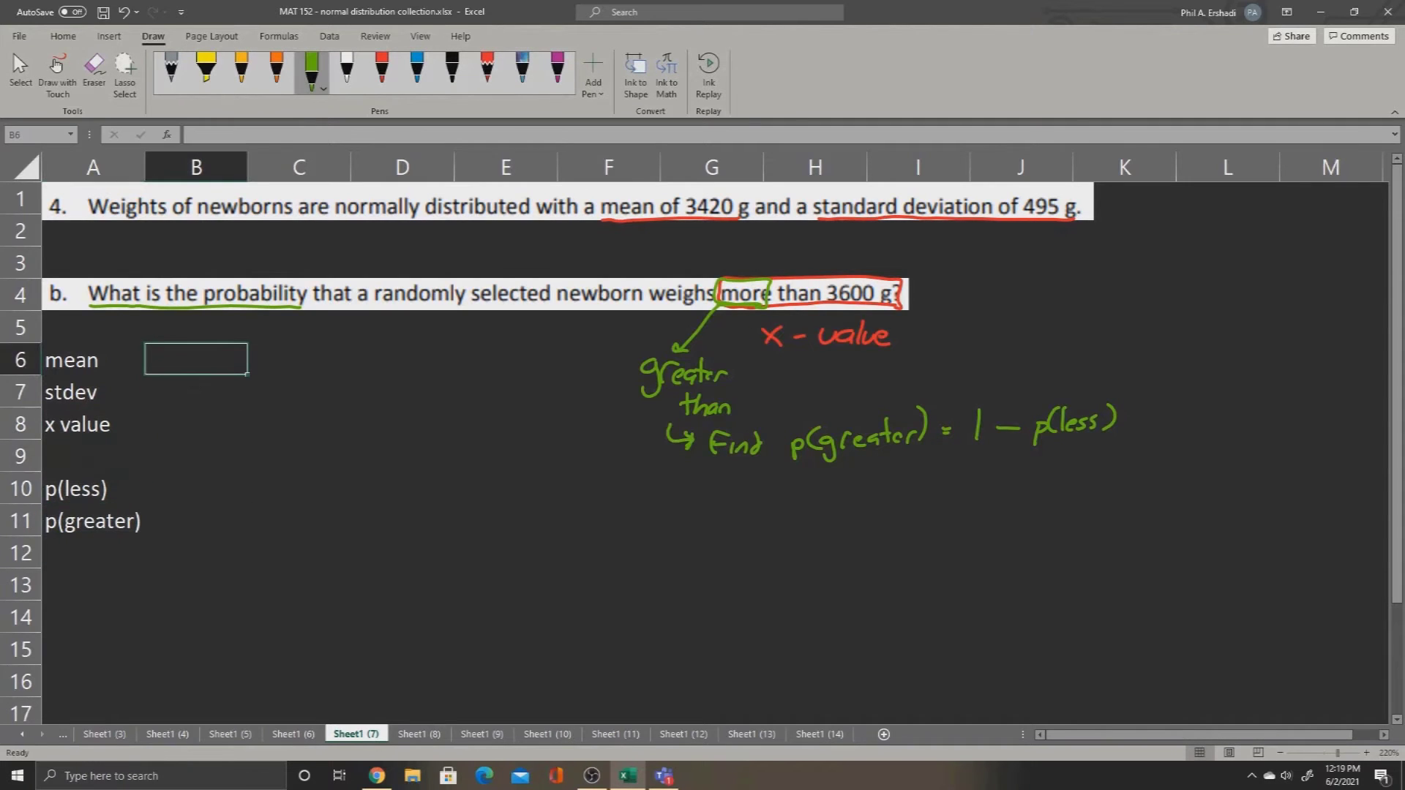
pyautogui.write('32')
pyautogui.press('BackSpace')
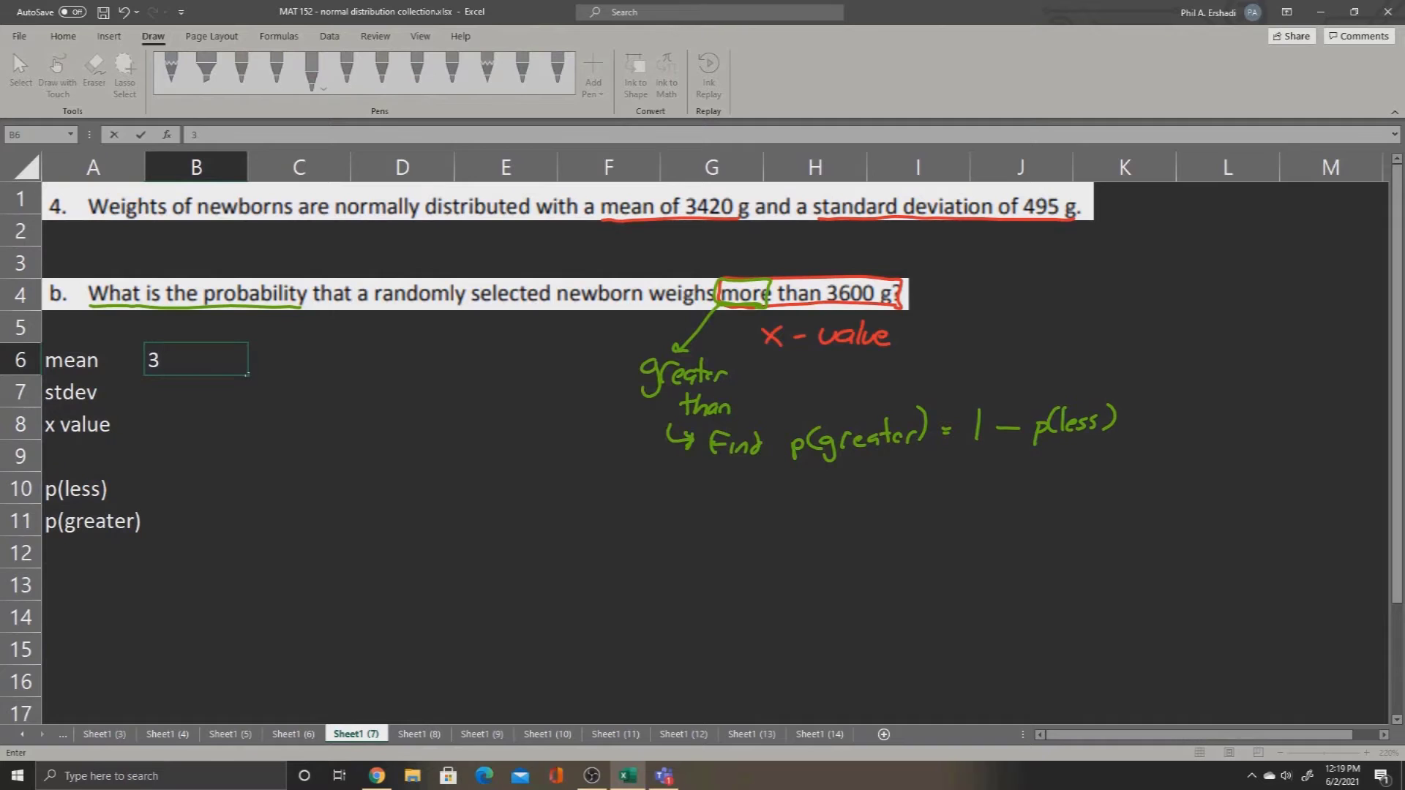
pyautogui.write('420')
pyautogui.press('Return')
# Step: Enter the standard deviation 495 in cell B7 and the x value 3600 in cell B8
pyautogui.write('495')
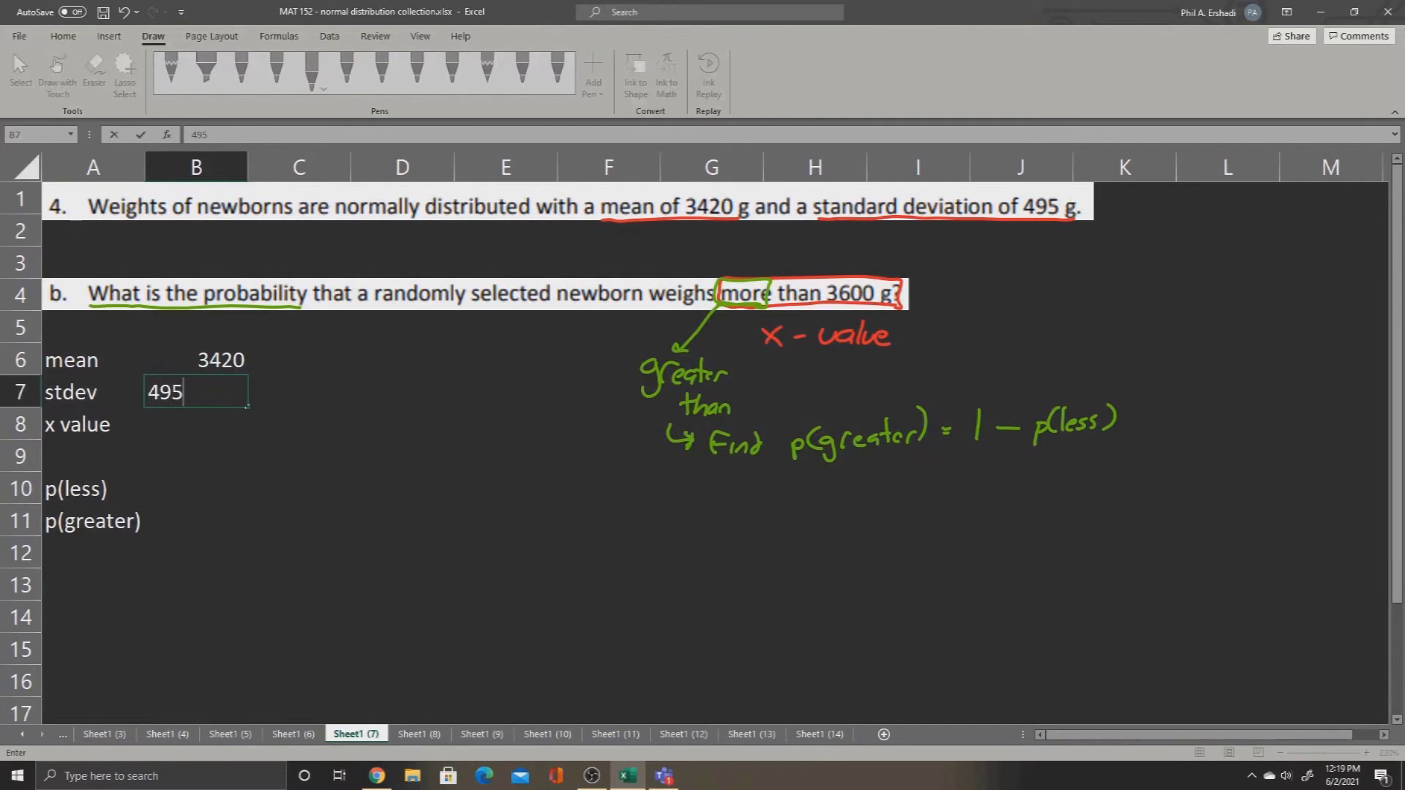
pyautogui.press('Return')
pyautogui.write('366')
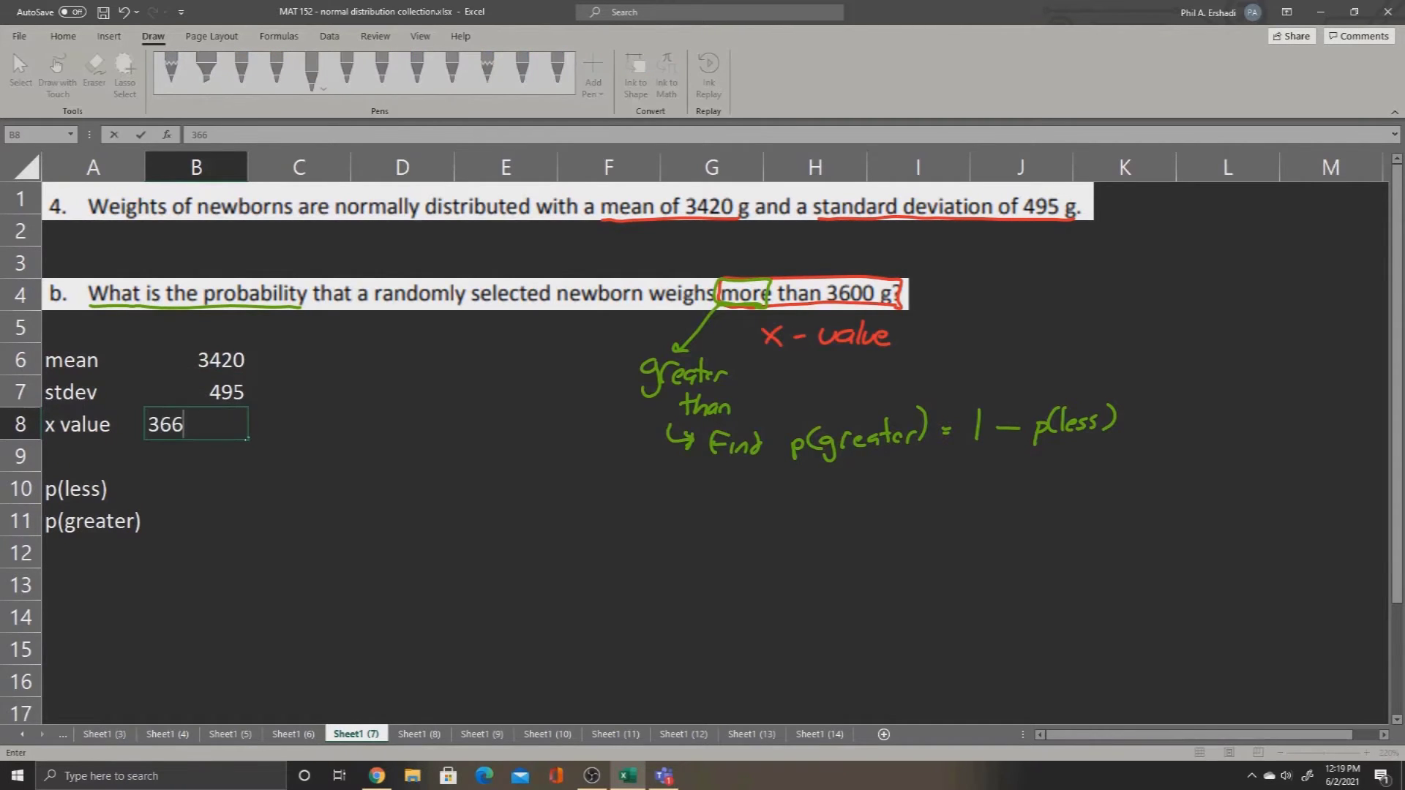
pyautogui.press('BackSpace')
pyautogui.write('00')
pyautogui.press('Return')
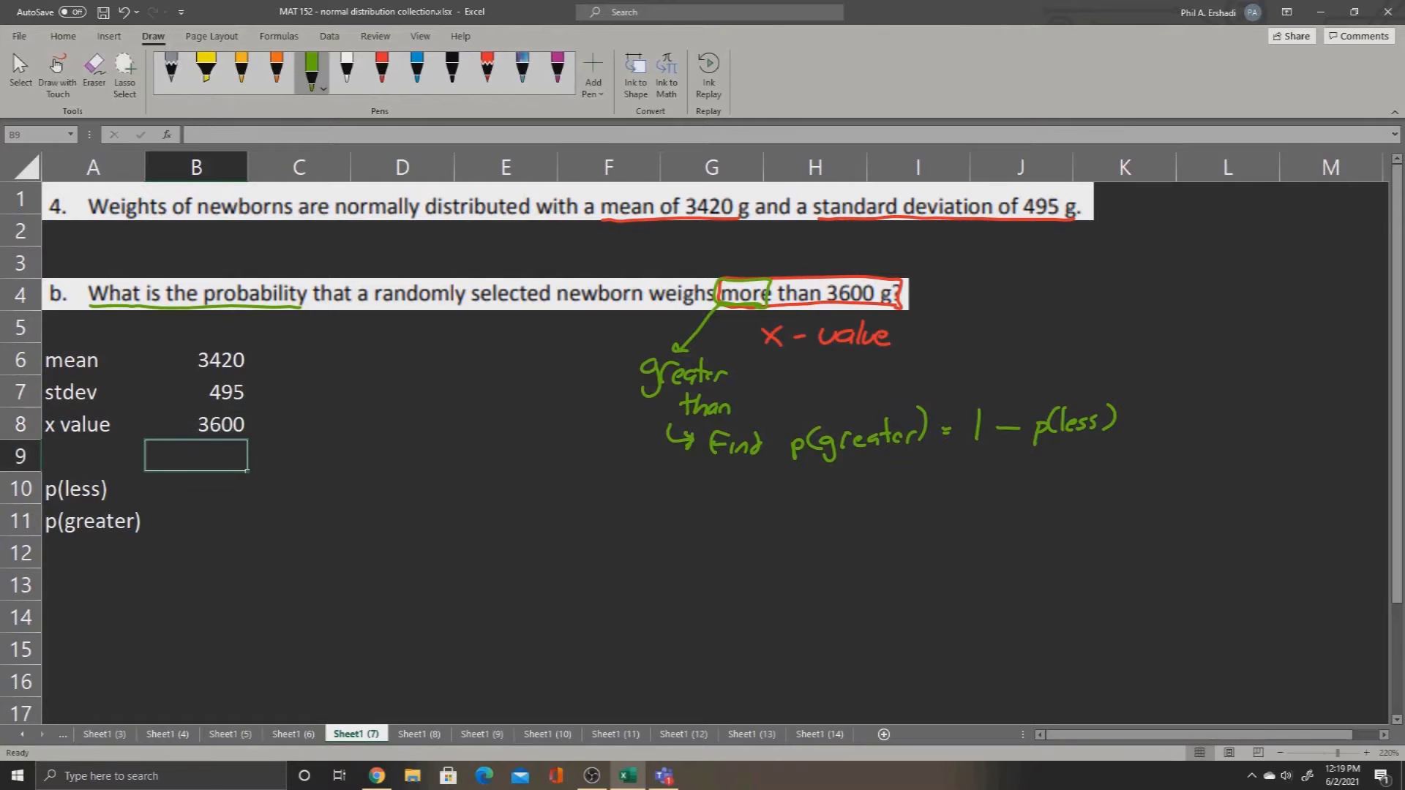
# Step: With B10 selected, handwrite "=norm.dist(x, mean, stdev, true)" in white ink across columns C to F near row 9
pyautogui.press('Return')
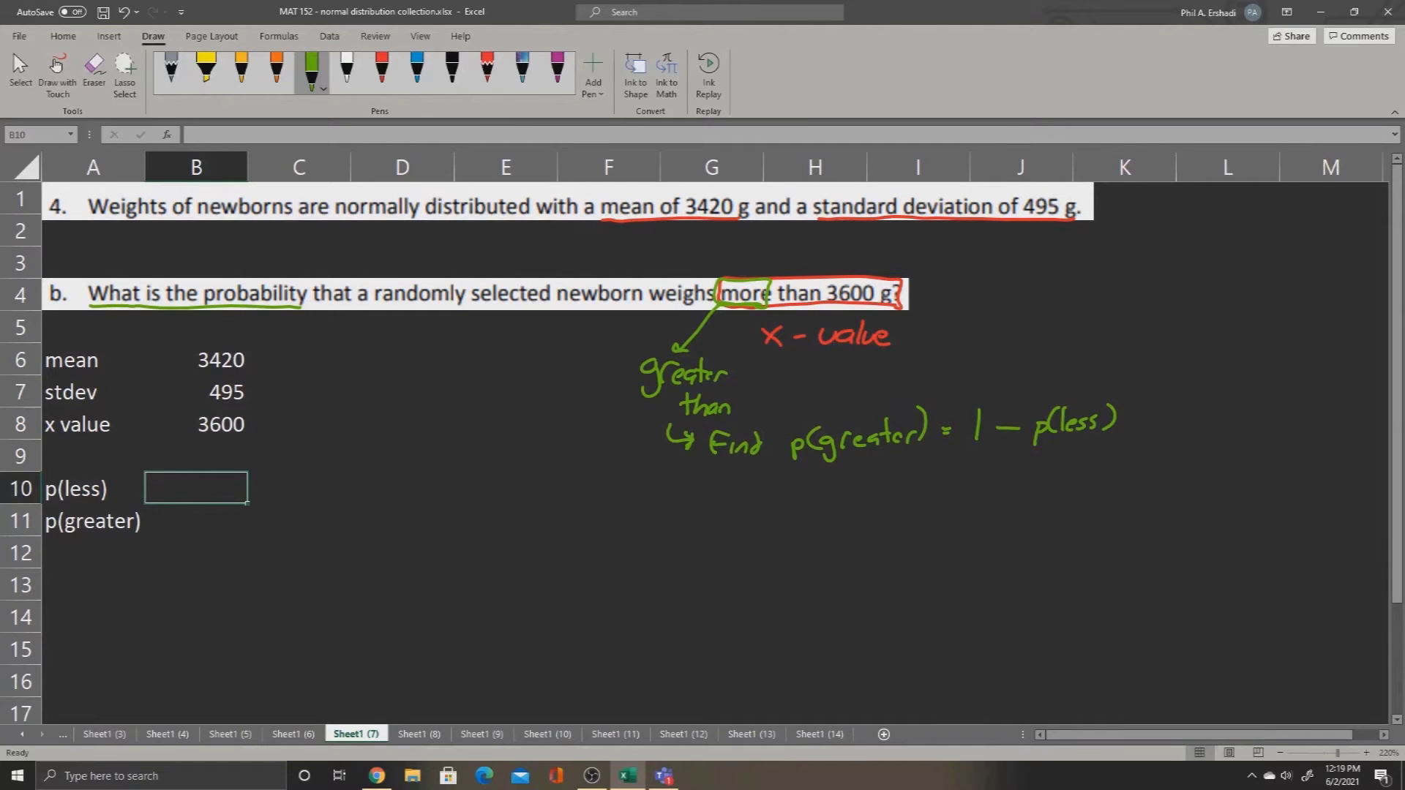
pyautogui.click(347, 69)
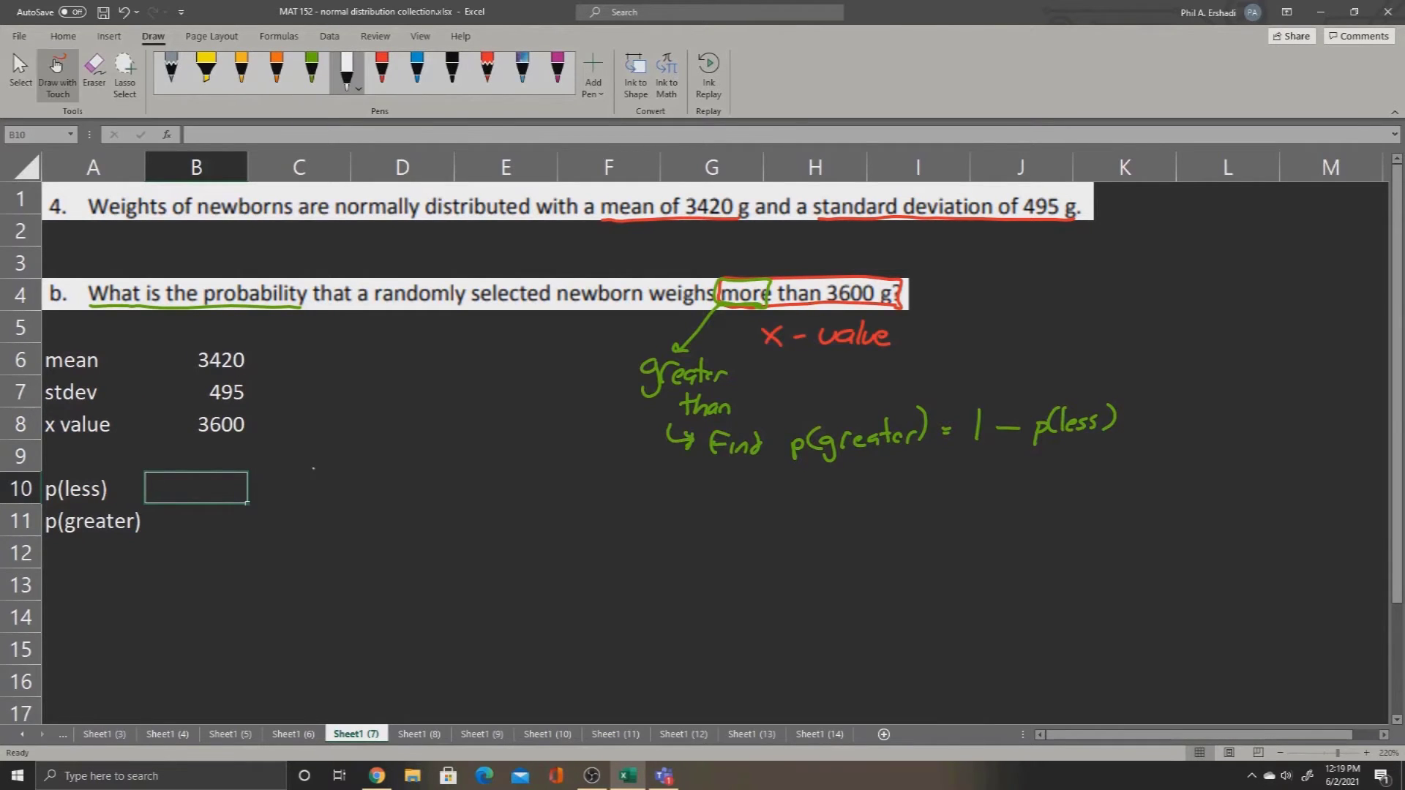
pyautogui.moveTo(329, 467); pyautogui.dragTo(369, 466)
pyautogui.moveTo(376, 464); pyautogui.dragTo(391, 473)
pyautogui.moveTo(398, 467)
pyautogui.mouseDown()
pyautogui.moveTo(418, 448)
pyautogui.moveTo(426, 472)
pyautogui.mouseUp()
pyautogui.moveTo(436, 458)
pyautogui.mouseDown()
pyautogui.moveTo(430, 472)
pyautogui.moveTo(444, 470)
pyautogui.mouseUp()
pyautogui.moveTo(437, 459); pyautogui.dragTo(469, 475)
pyautogui.moveTo(487, 471); pyautogui.dragTo(540, 472)
pyautogui.moveTo(546, 470); pyautogui.dragTo(562, 471)
pyautogui.moveTo(558, 462); pyautogui.dragTo(575, 472)
pyautogui.moveTo(580, 469); pyautogui.dragTo(597, 462)
pyautogui.moveTo(600, 468); pyautogui.dragTo(607, 466)
pyautogui.moveTo(604, 459); pyautogui.dragTo(646, 474)
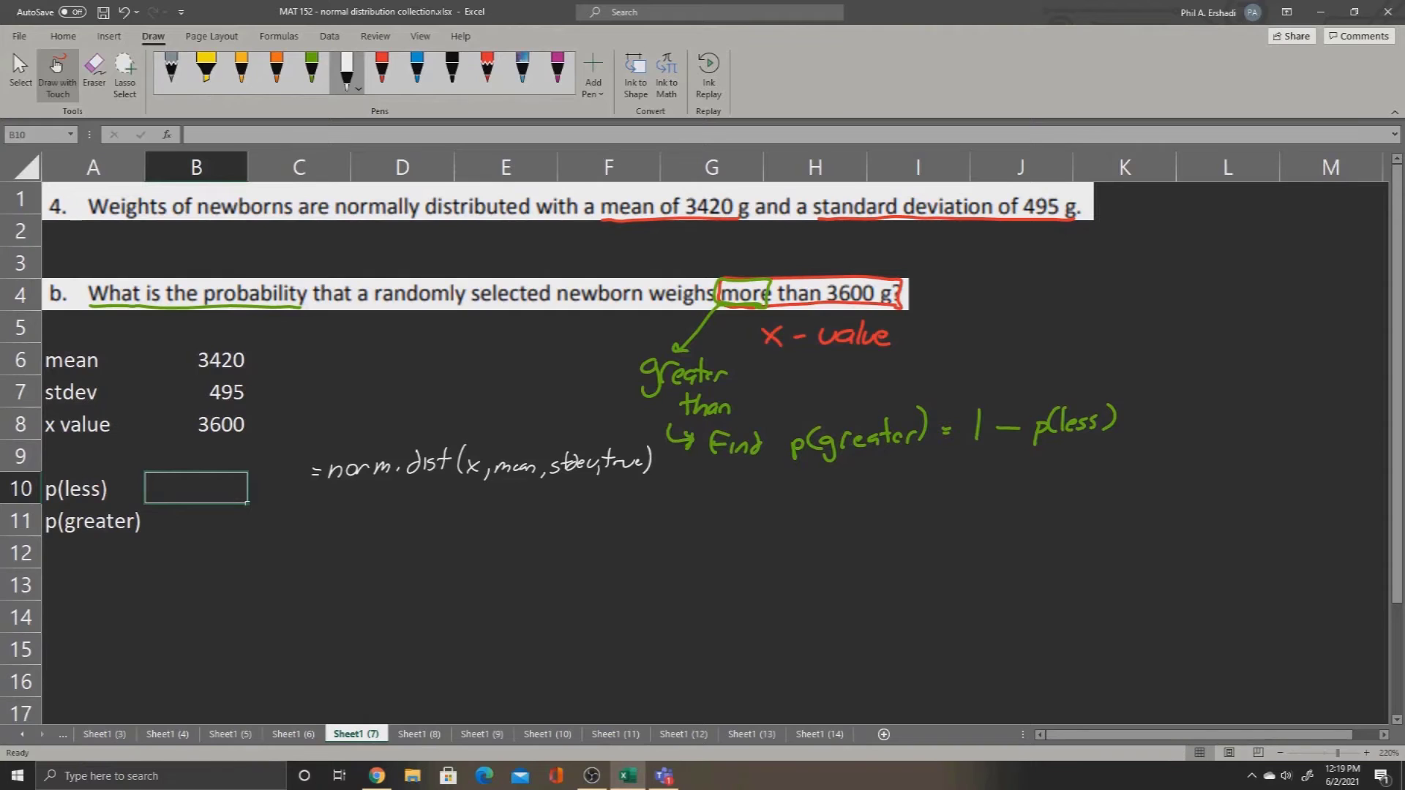
# Step: Enter the formula =norm.dist(B8,B6,B7,true) in cell B10
pyautogui.click(56, 64)
pyautogui.write('=')
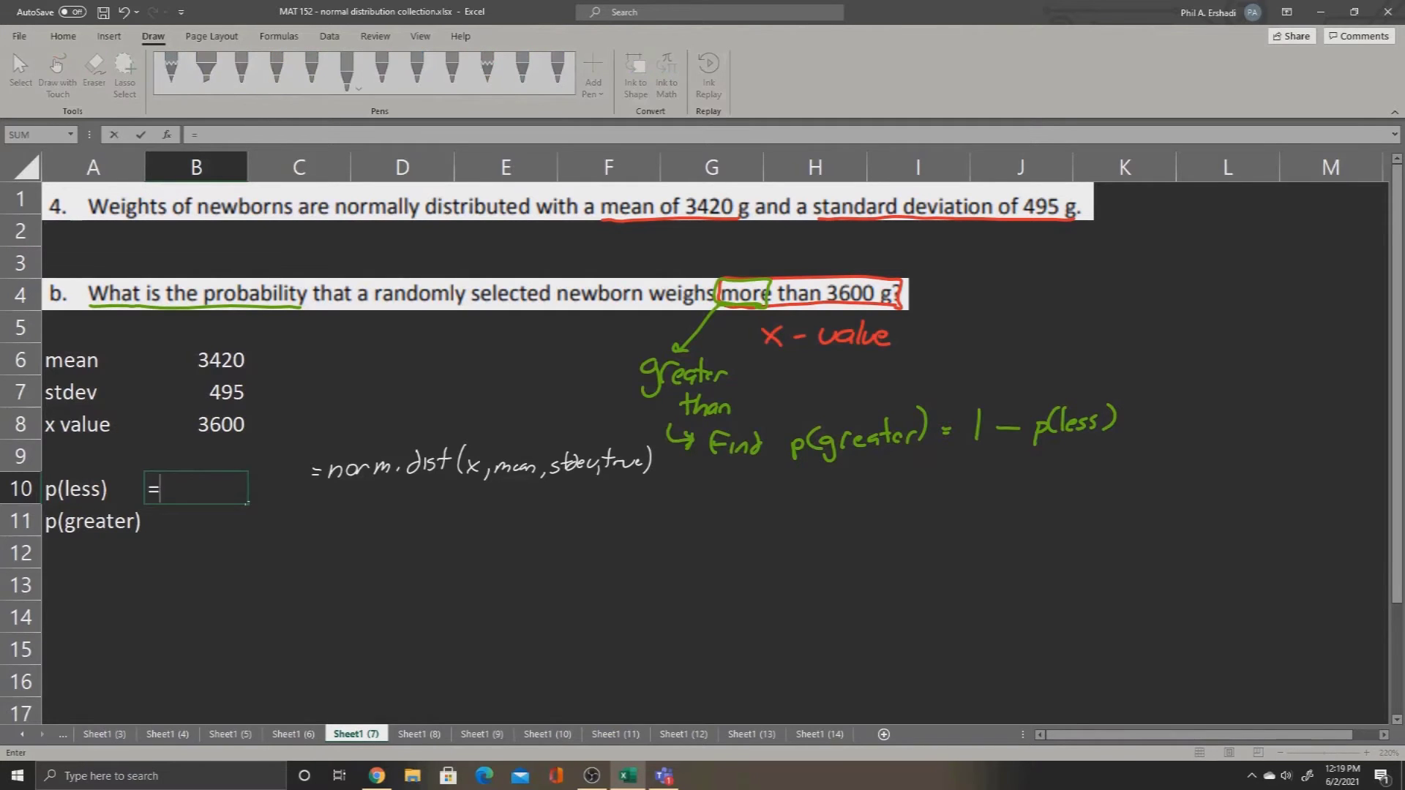
pyautogui.write('norm.dist(')
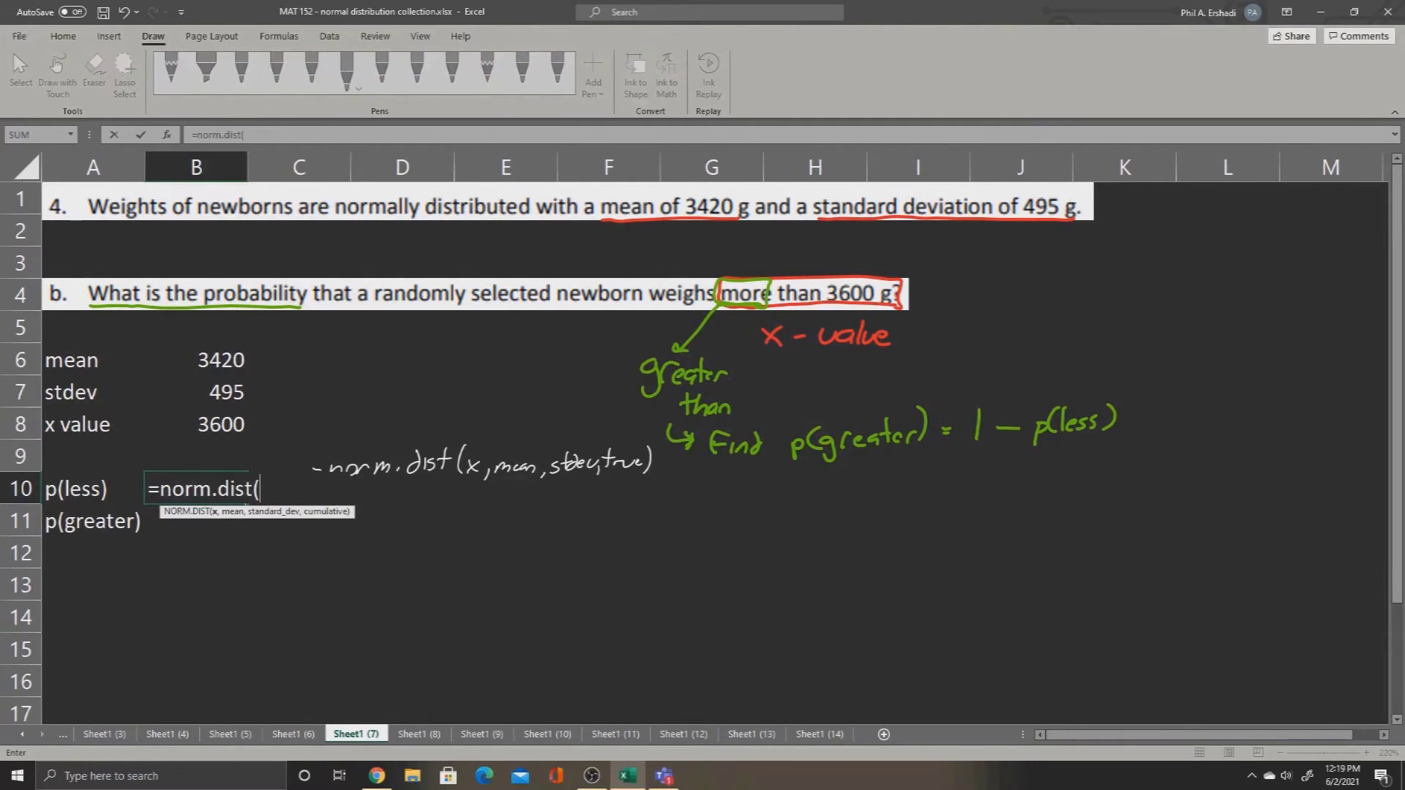
pyautogui.click(197, 425)
pyautogui.write(',')
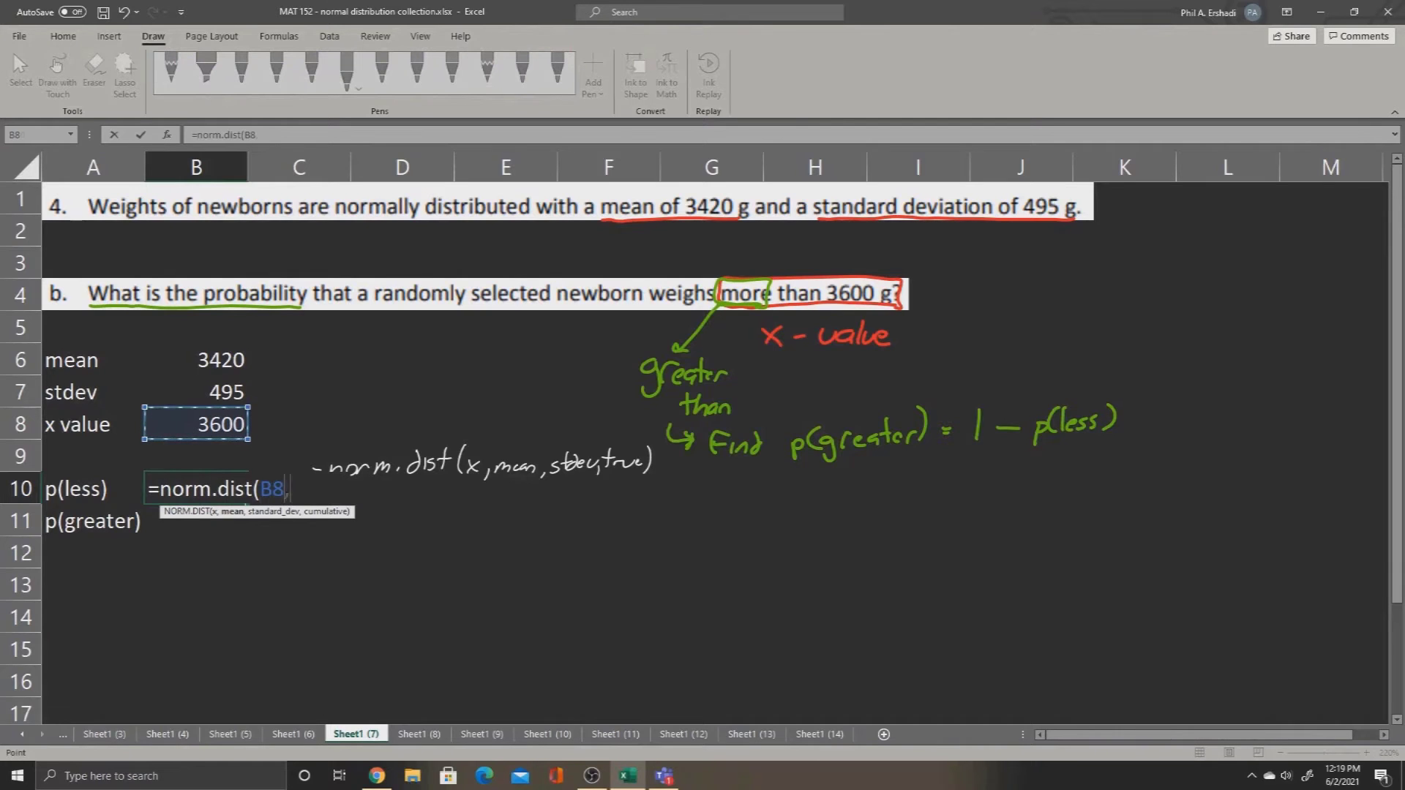
pyautogui.click(196, 360)
pyautogui.write(',')
pyautogui.click(196, 392)
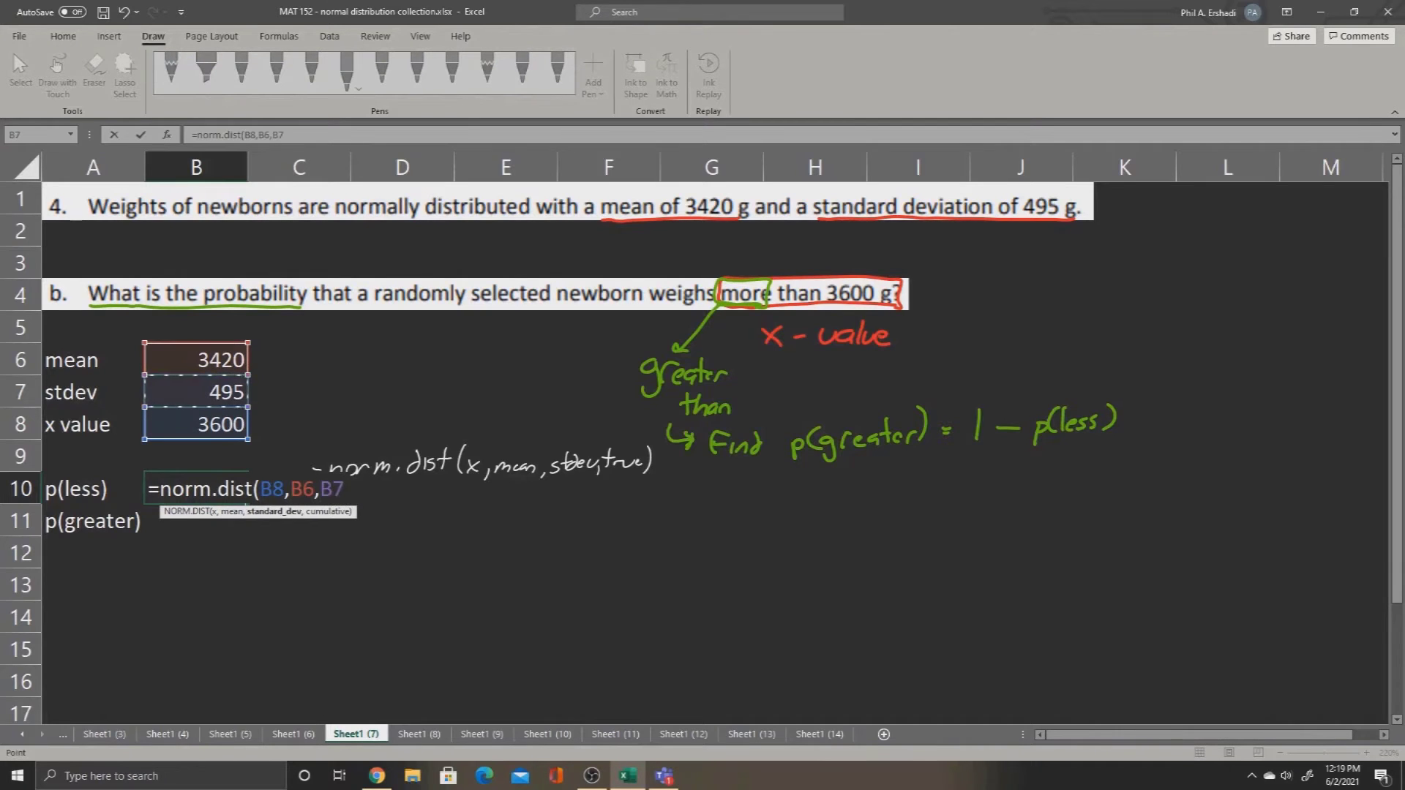
pyautogui.write(',true)')
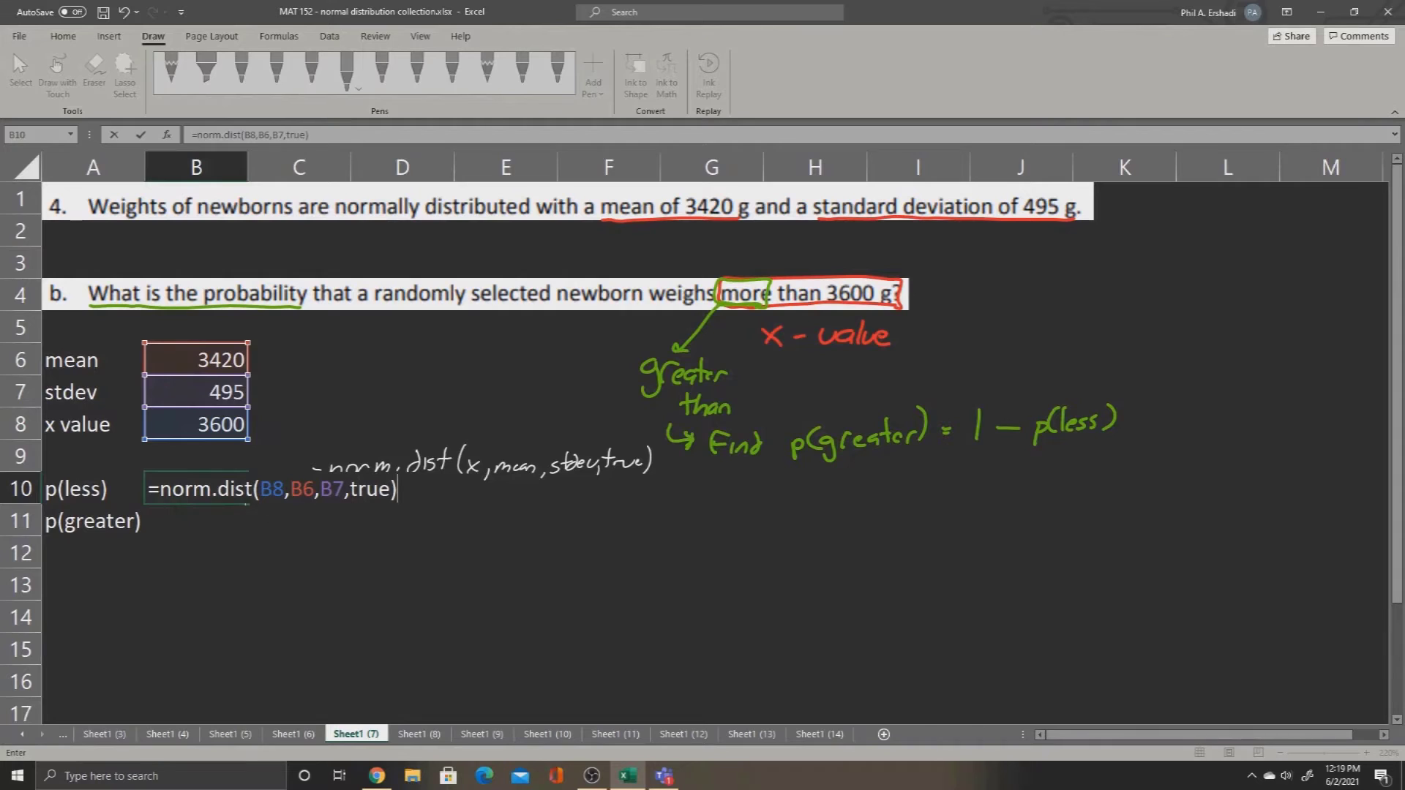
pyautogui.press('Return')
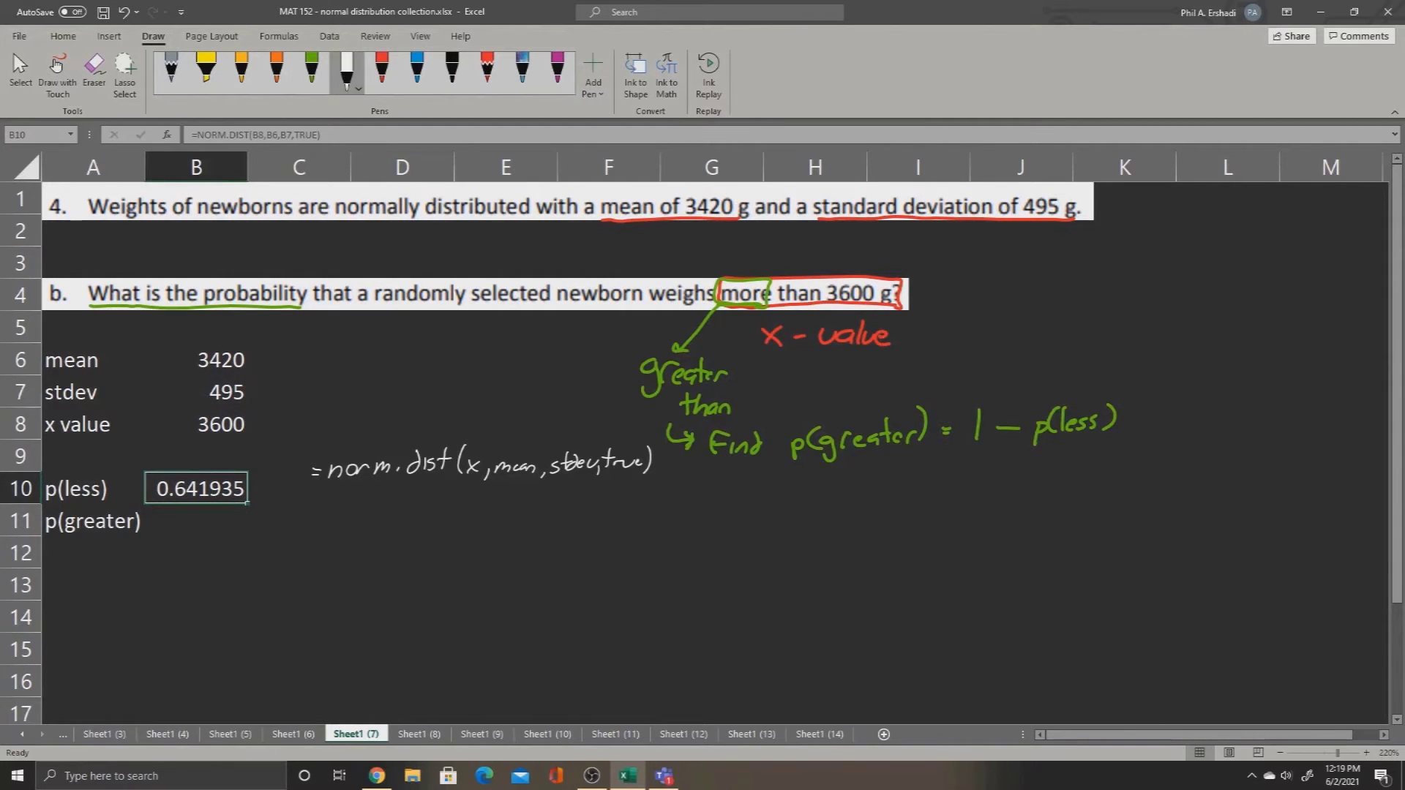
# Step: Enter the formula =1-B10 in cell B11 for the greater-than probability
pyautogui.click(196, 521)
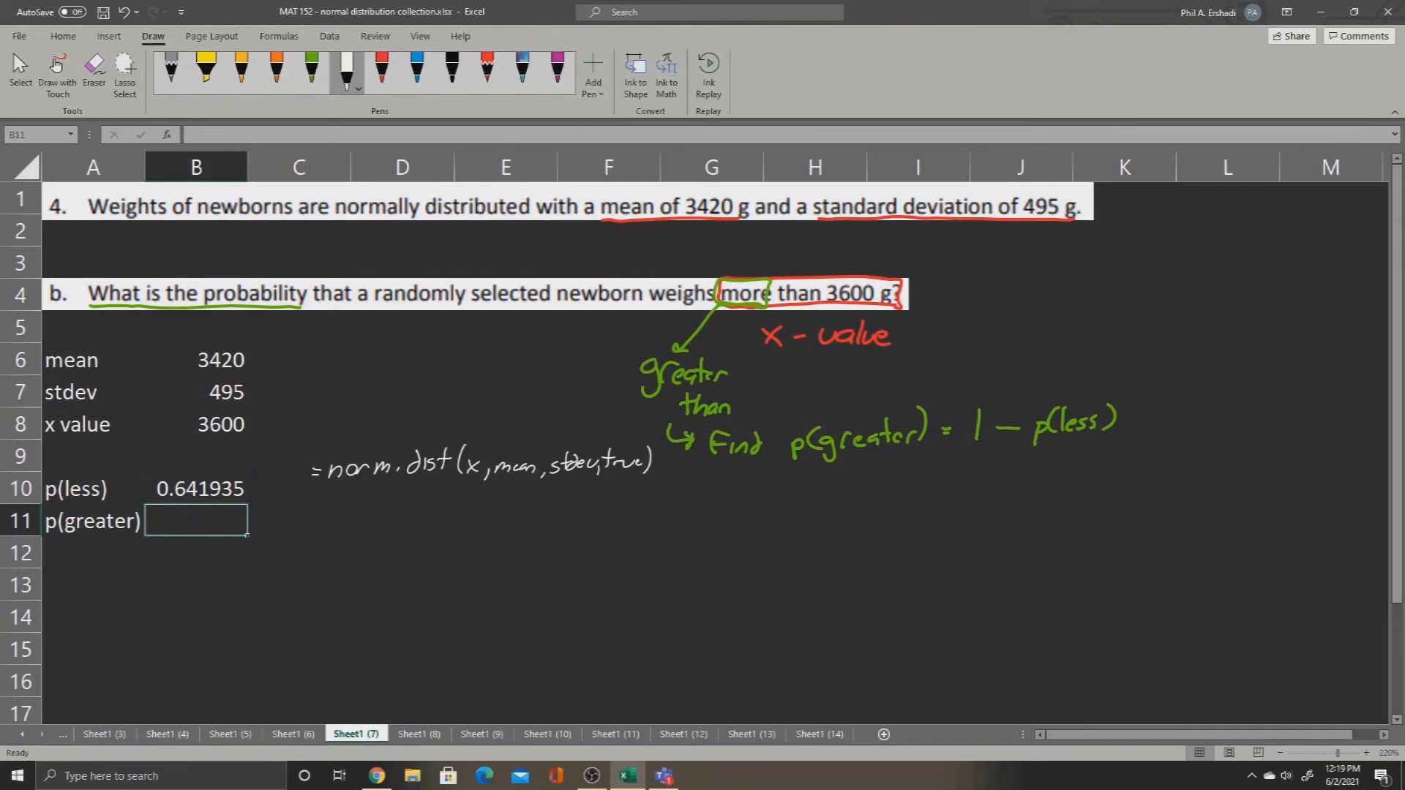
pyautogui.write('=1-')
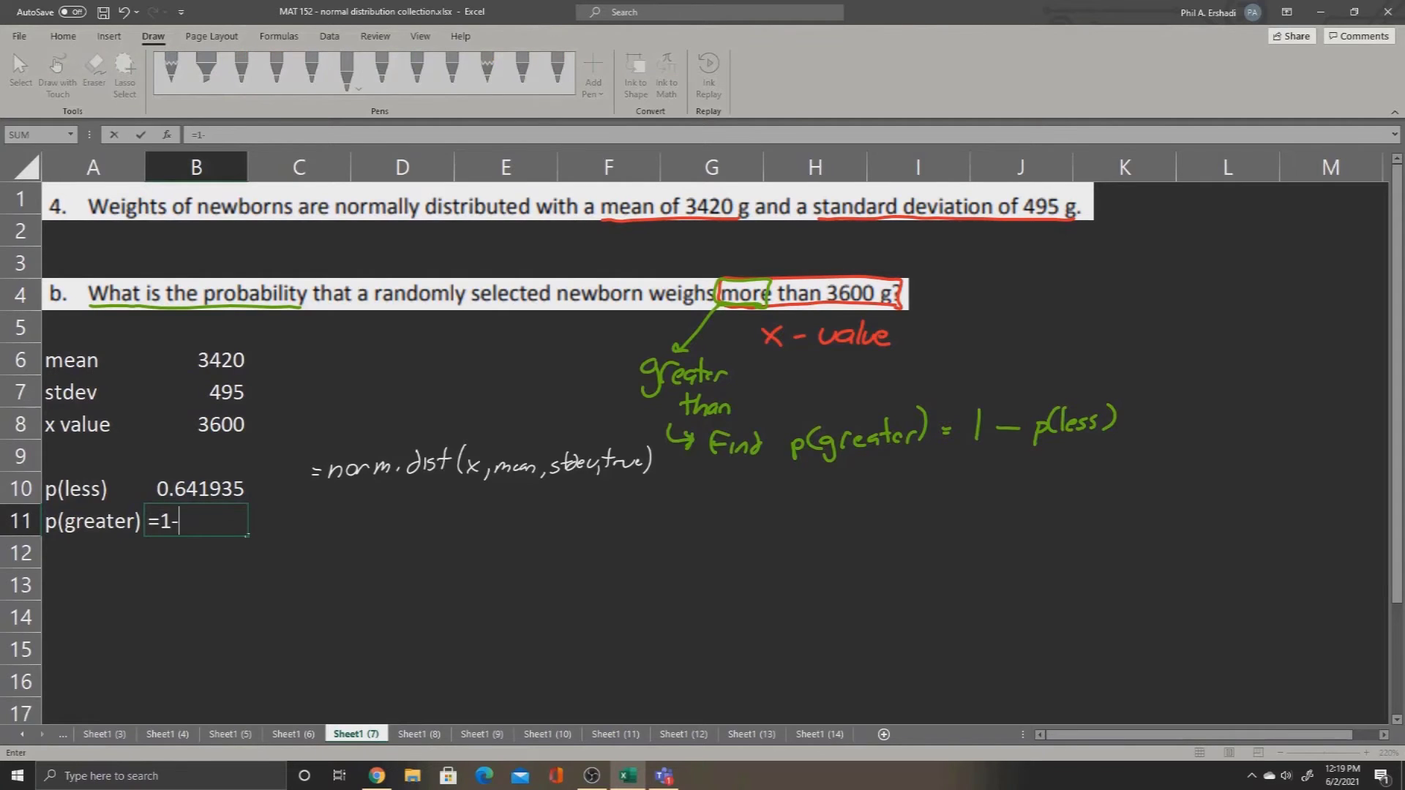
pyautogui.click(196, 488)
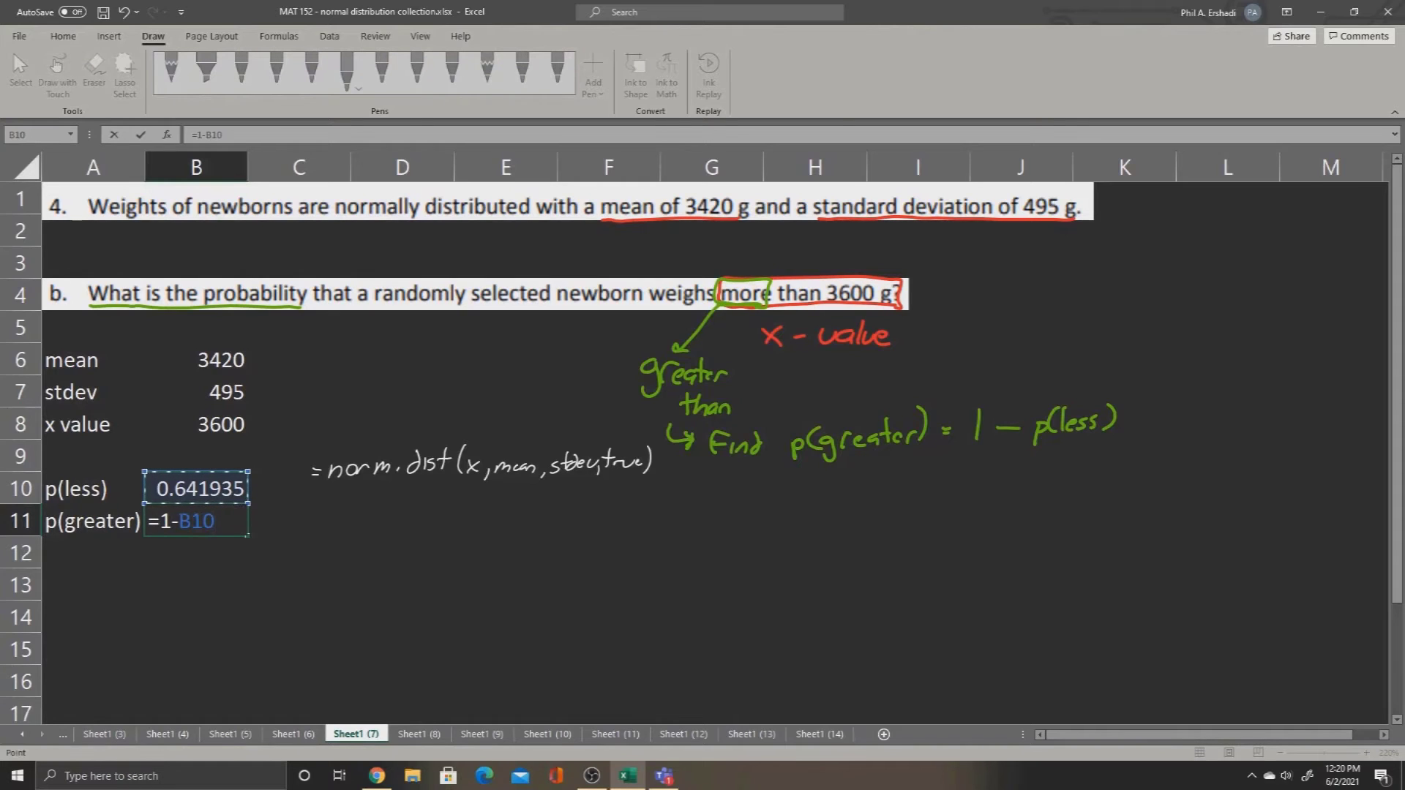
pyautogui.hotkey('ctrl', 'Return')
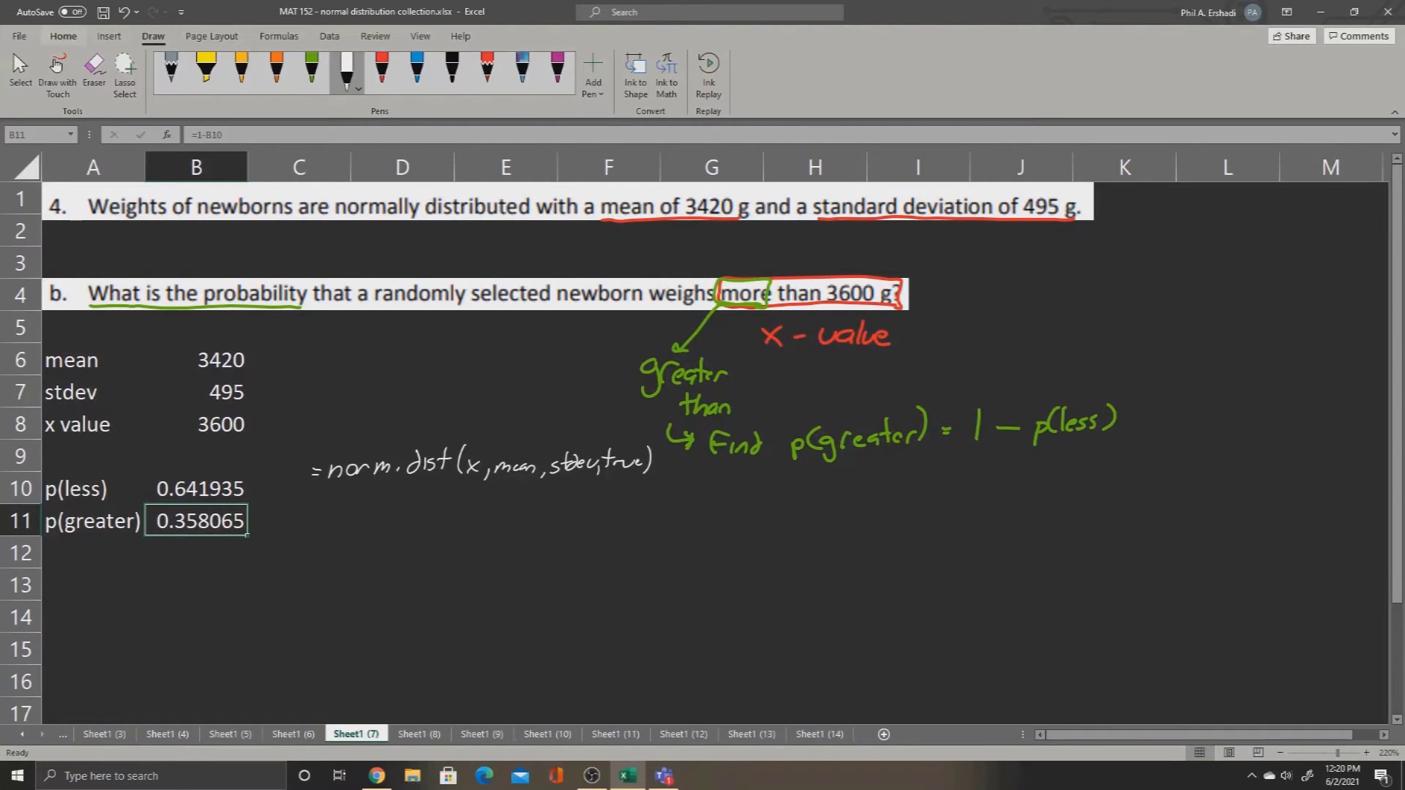
# Step: Shade cell B11 with a gold fill and go to the worksheet Sheet1 (9) with question c
pyautogui.click(63, 36)
pyautogui.click(234, 87)
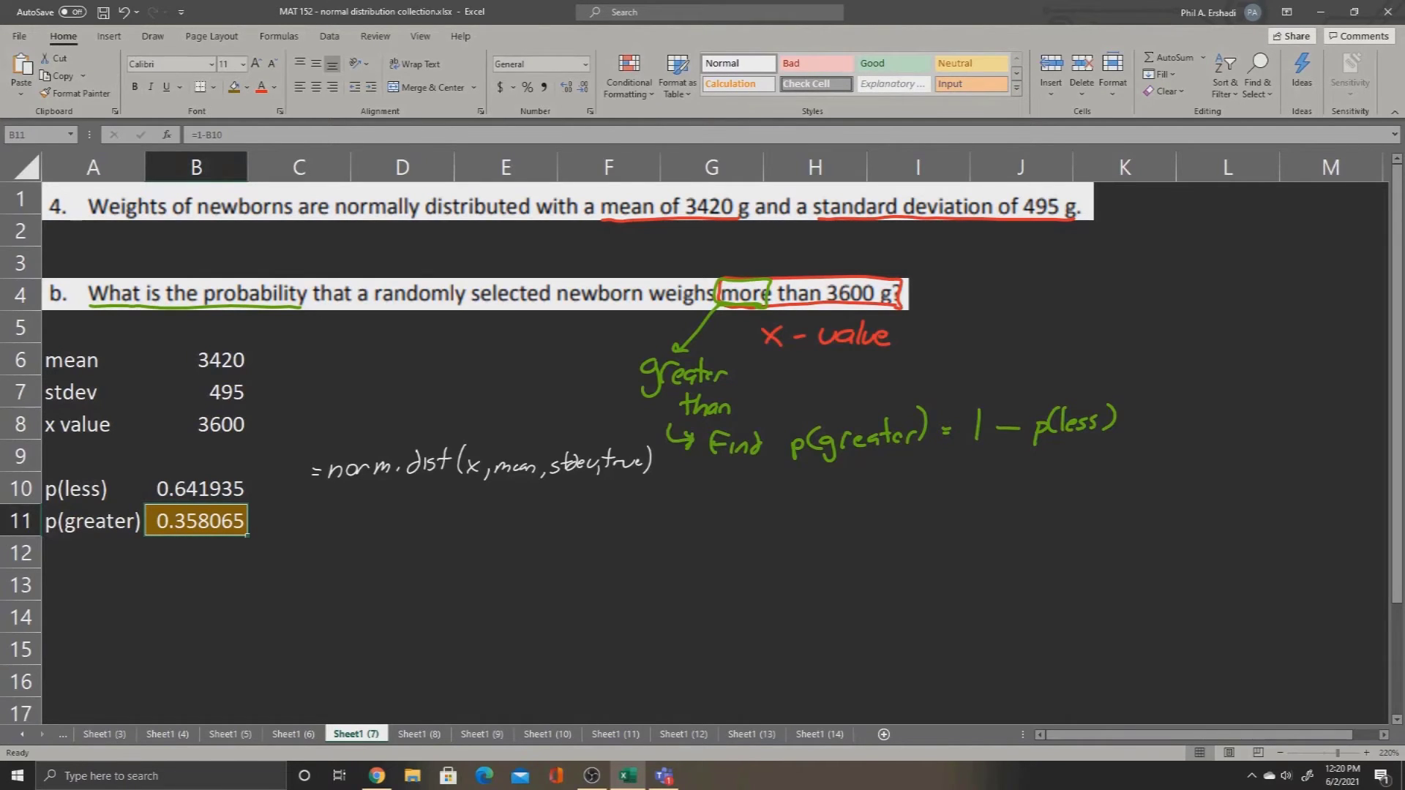
pyautogui.click(481, 734)
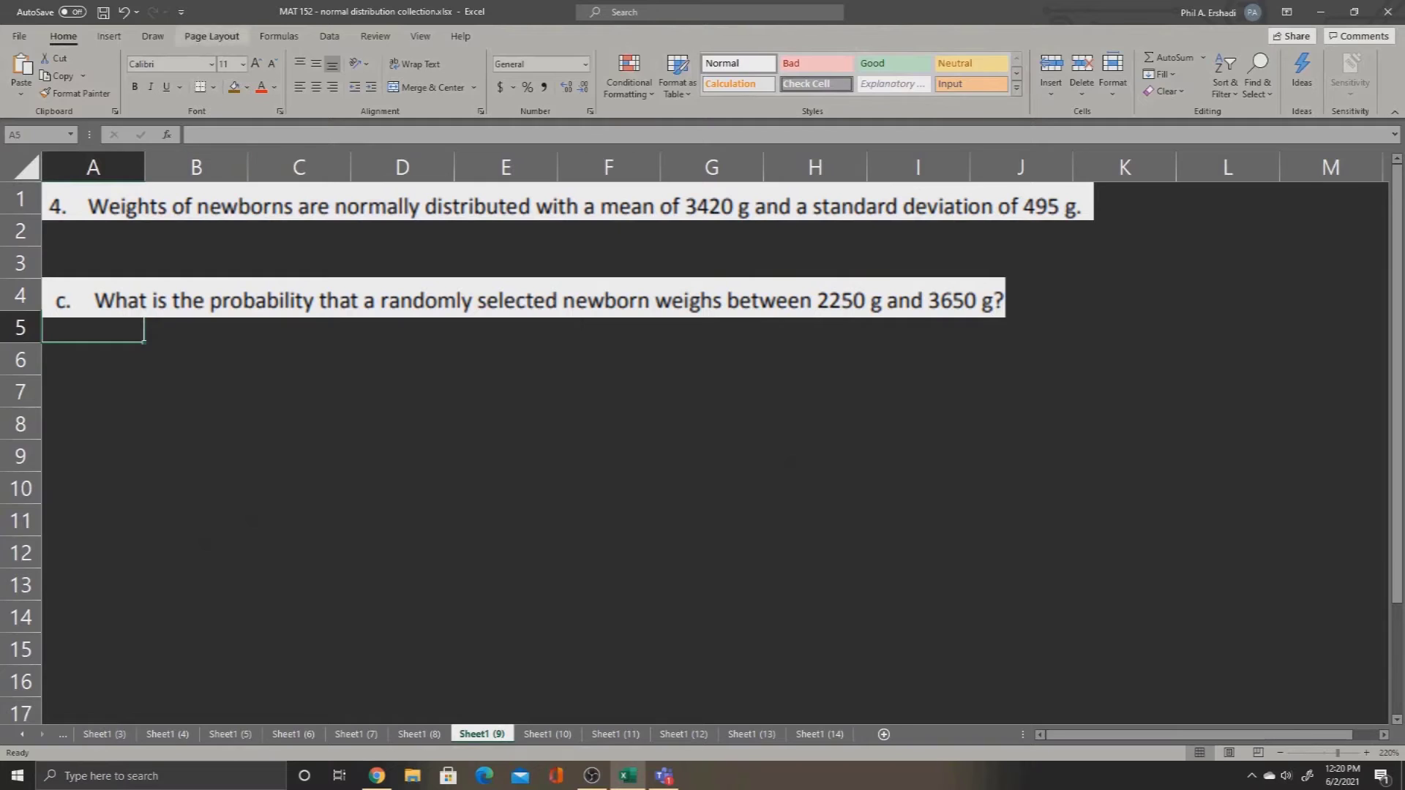
# Step: Box "2250 g and 3650 g?" in question c with red ink and handwrite "2 x-values" beneath it
pyautogui.click(153, 36)
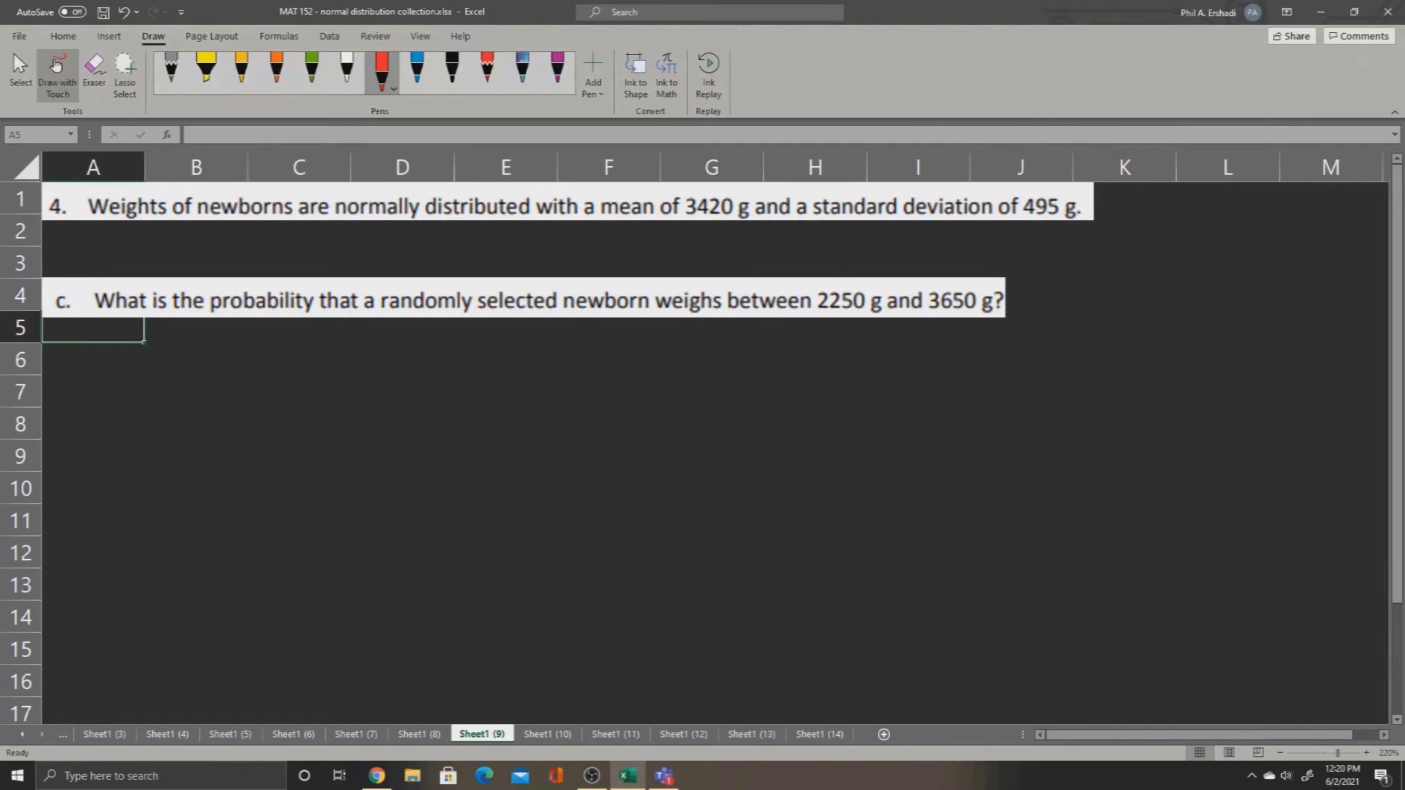
pyautogui.moveTo(822, 317); pyautogui.dragTo(994, 310)
pyautogui.moveTo(810, 318)
pyautogui.mouseDown()
pyautogui.moveTo(898, 278)
pyautogui.moveTo(965, 319)
pyautogui.moveTo(828, 357)
pyautogui.moveTo(851, 358)
pyautogui.mouseUp()
pyautogui.moveTo(882, 342); pyautogui.dragTo(902, 357)
pyautogui.moveTo(900, 342)
pyautogui.mouseDown()
pyautogui.moveTo(882, 356)
pyautogui.moveTo(933, 349)
pyautogui.mouseUp()
pyautogui.moveTo(939, 341); pyautogui.dragTo(988, 358)
pyautogui.moveTo(992, 346)
pyautogui.mouseDown()
pyautogui.moveTo(1014, 360)
pyautogui.moveTo(1002, 359)
pyautogui.mouseUp()
pyautogui.moveTo(1033, 347); pyautogui.dragTo(1019, 363)
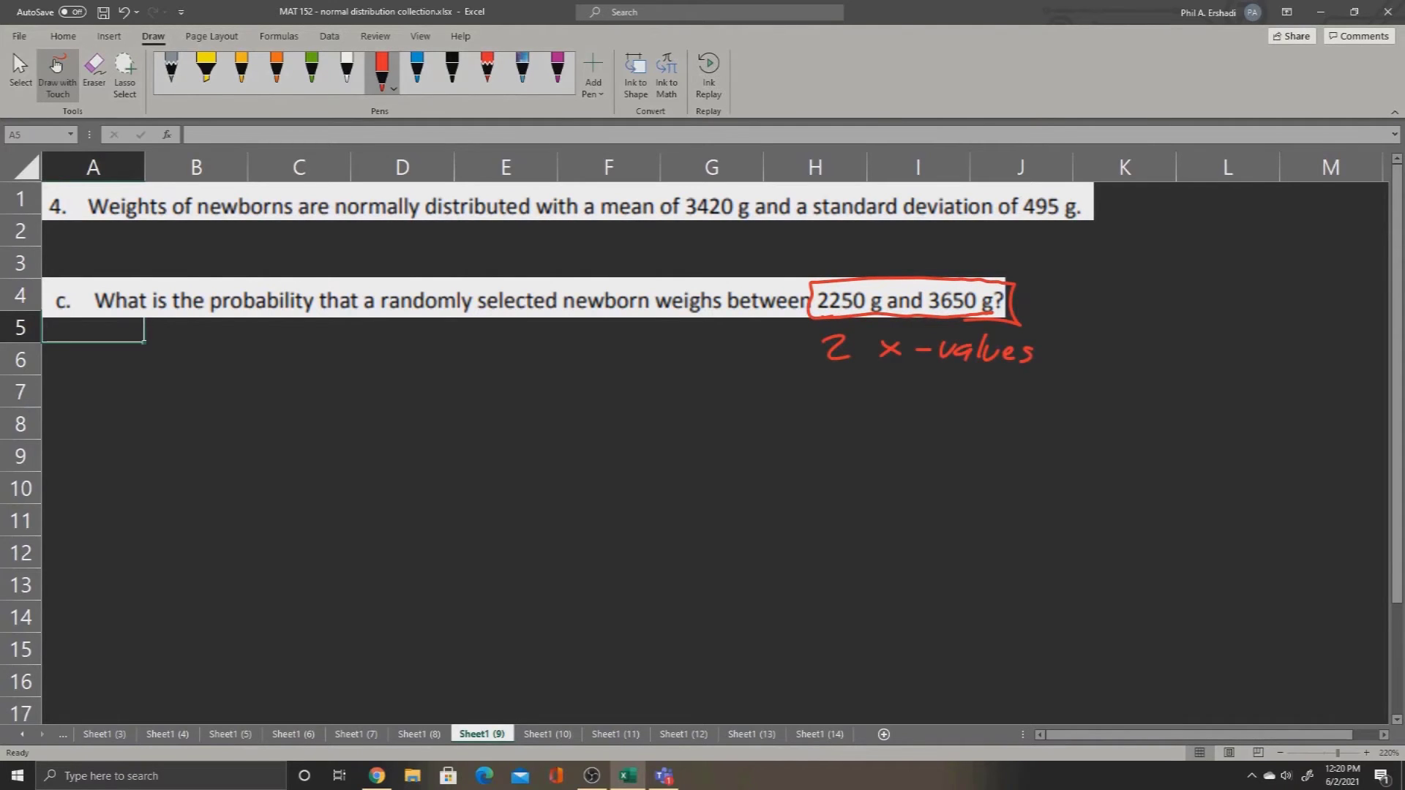
# Step: Handwrite "Find p(less) for both" in red ink under the "2 x-values" note
pyautogui.moveTo(835, 376)
pyautogui.mouseDown()
pyautogui.moveTo(829, 412)
pyautogui.moveTo(871, 409)
pyautogui.mouseUp()
pyautogui.moveTo(889, 398)
pyautogui.mouseDown()
pyautogui.moveTo(878, 407)
pyautogui.moveTo(927, 420)
pyautogui.moveTo(936, 404)
pyautogui.mouseUp()
pyautogui.moveTo(952, 382)
pyautogui.mouseDown()
pyautogui.moveTo(949, 407)
pyautogui.moveTo(962, 404)
pyautogui.mouseUp()
pyautogui.moveTo(966, 398); pyautogui.dragTo(986, 403)
pyautogui.moveTo(1001, 371)
pyautogui.mouseDown()
pyautogui.moveTo(996, 403)
pyautogui.moveTo(1051, 386)
pyautogui.mouseUp()
pyautogui.moveTo(1058, 388); pyautogui.dragTo(1076, 385)
pyautogui.moveTo(1106, 368); pyautogui.dragTo(1107, 392)
pyautogui.moveTo(1120, 383); pyautogui.dragTo(1133, 393)
pyautogui.moveTo(1127, 376); pyautogui.dragTo(1162, 394)
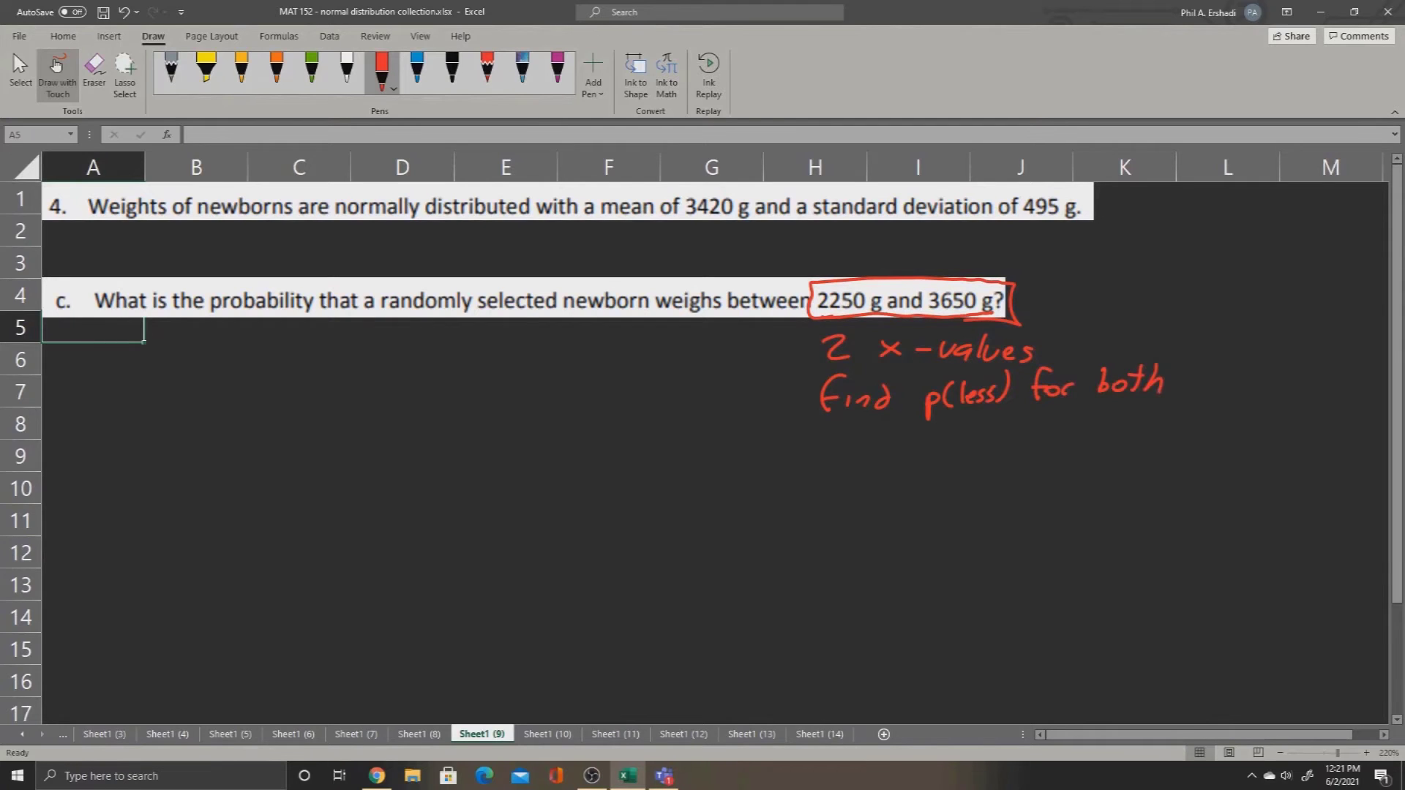
# Step: Handwrite an arrow and "subtract higher - lower" in red ink below the p(less) note, then stop drawing
pyautogui.moveTo(825, 430)
pyautogui.mouseDown()
pyautogui.moveTo(876, 455)
pyautogui.moveTo(946, 451)
pyautogui.mouseUp()
pyautogui.moveTo(936, 437); pyautogui.dragTo(954, 437)
pyautogui.moveTo(954, 443); pyautogui.dragTo(995, 450)
pyautogui.moveTo(1004, 423)
pyautogui.mouseDown()
pyautogui.moveTo(1005, 448)
pyautogui.moveTo(1059, 443)
pyautogui.mouseUp()
pyautogui.moveTo(1058, 431); pyautogui.dragTo(1140, 430)
pyautogui.moveTo(1161, 411)
pyautogui.mouseDown()
pyautogui.moveTo(1156, 432)
pyautogui.moveTo(1227, 422)
pyautogui.mouseUp()
pyautogui.click(20, 73)
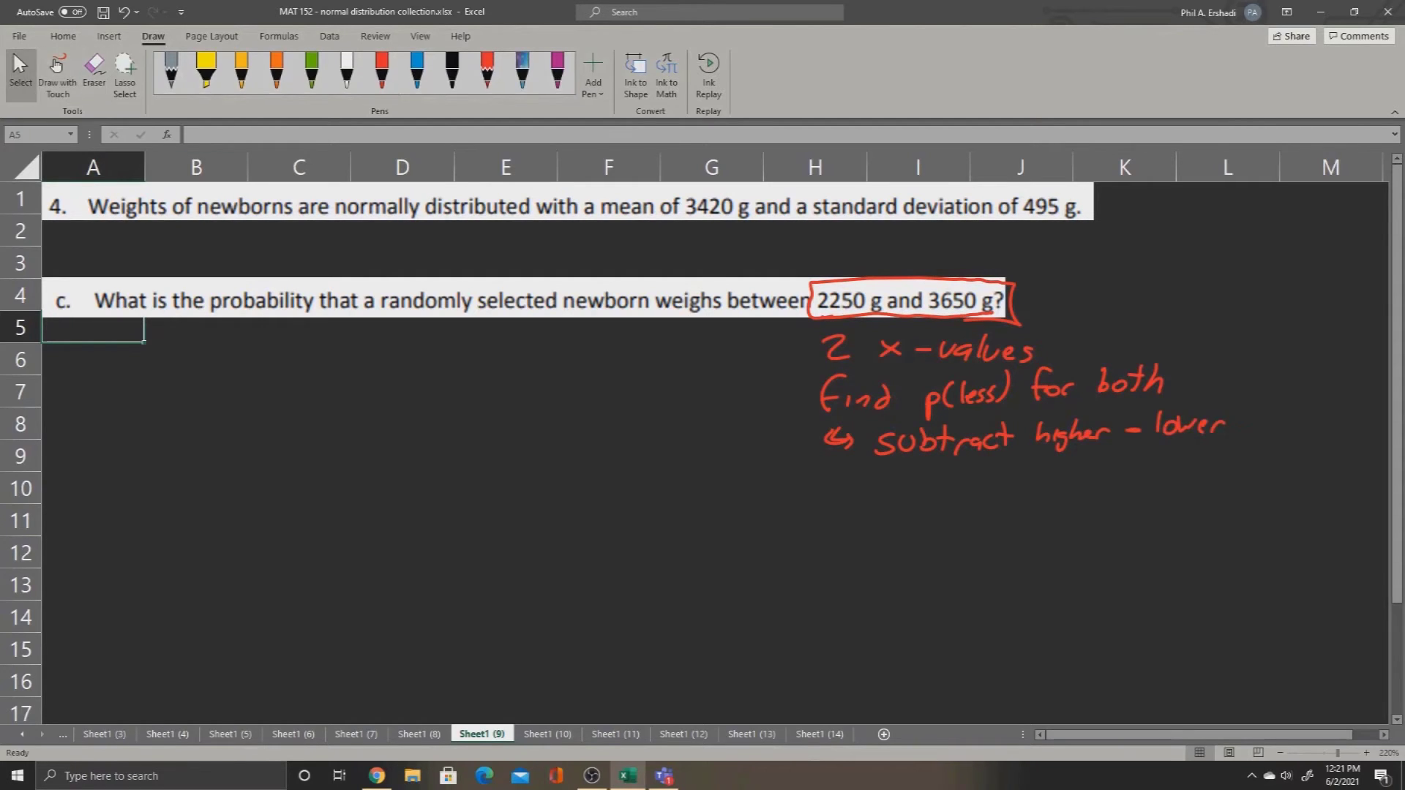
# Step: Enter the label "x values" in A7 with 2250 in B7 and 3650 in C7
pyautogui.click(92, 392)
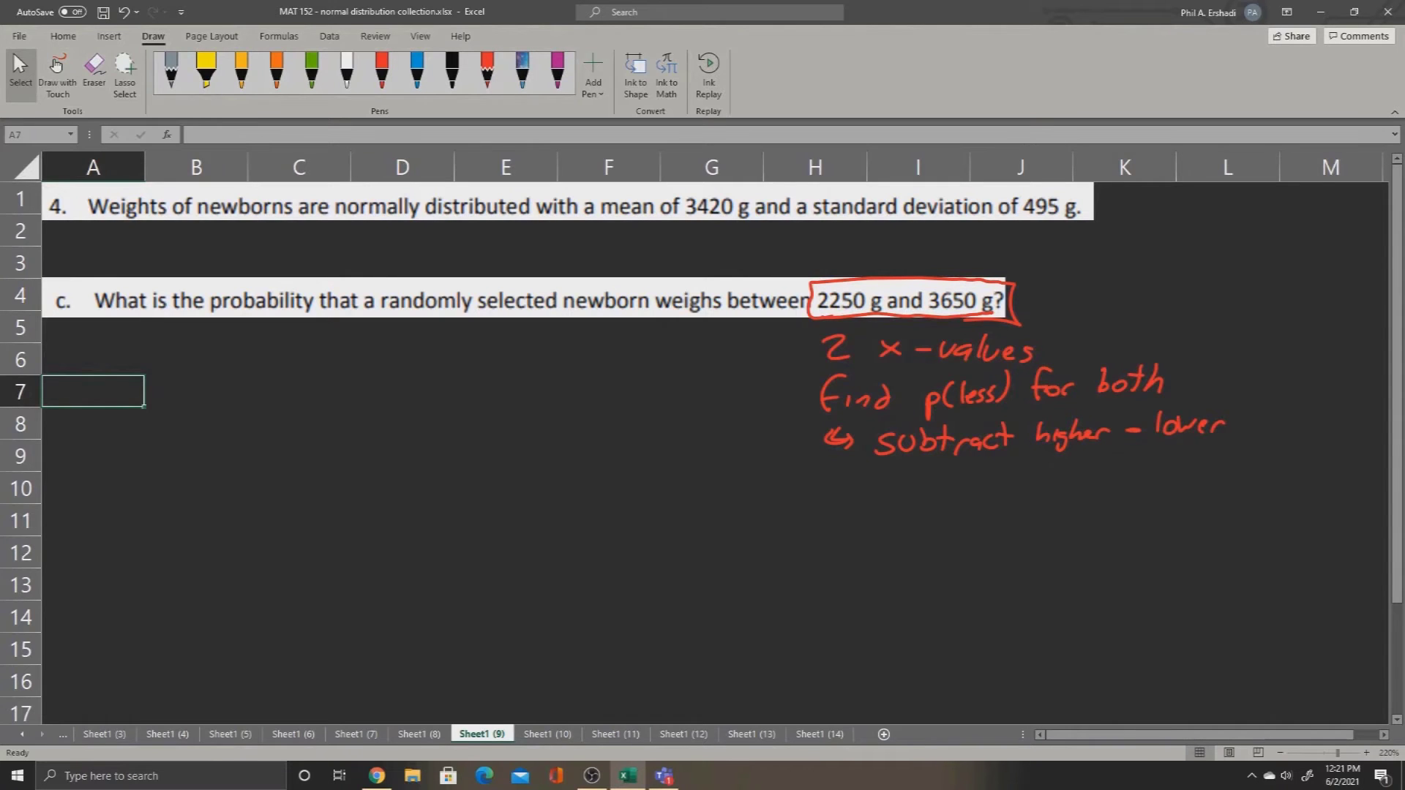
pyautogui.write('c')
pyautogui.press('BackSpace')
pyautogui.write('x values')
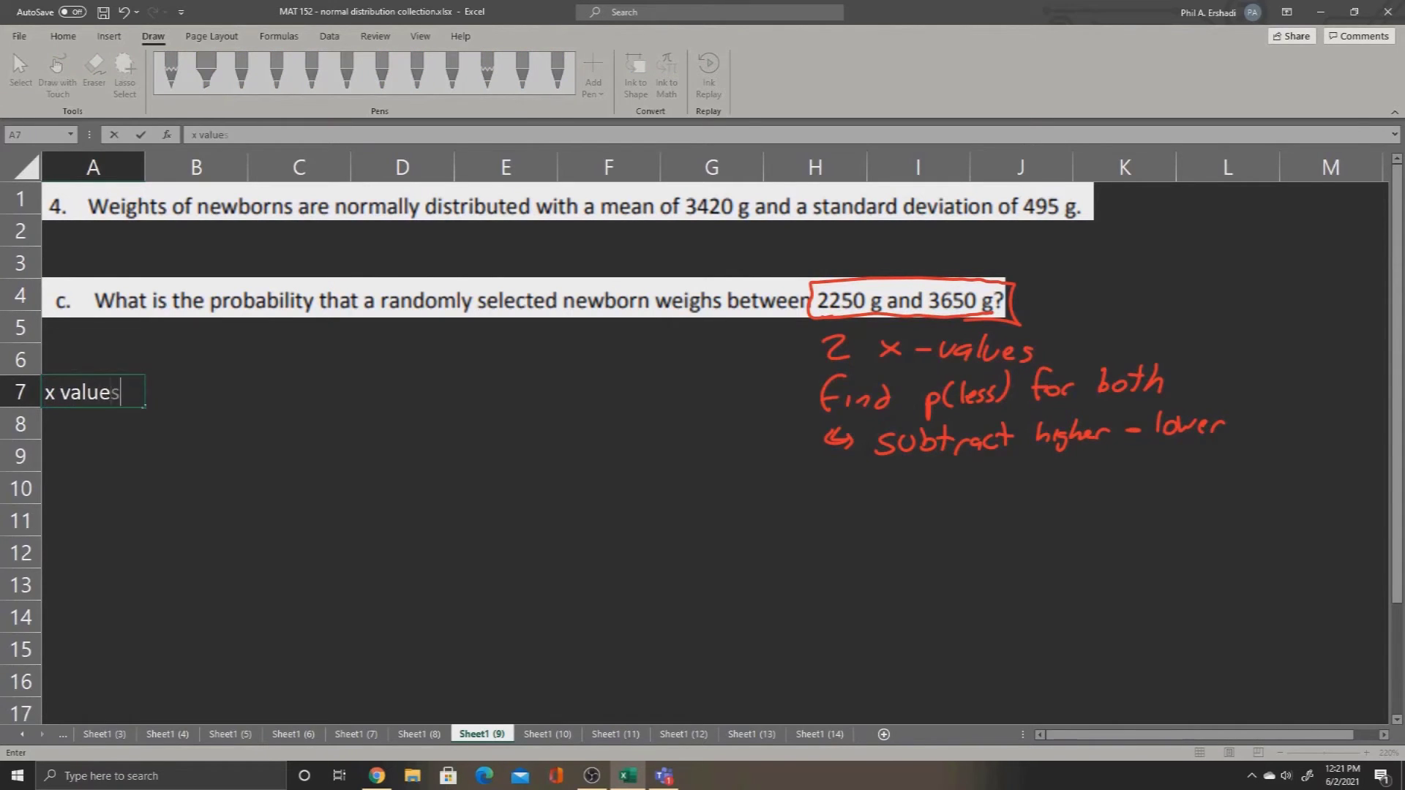
pyautogui.press('Tab')
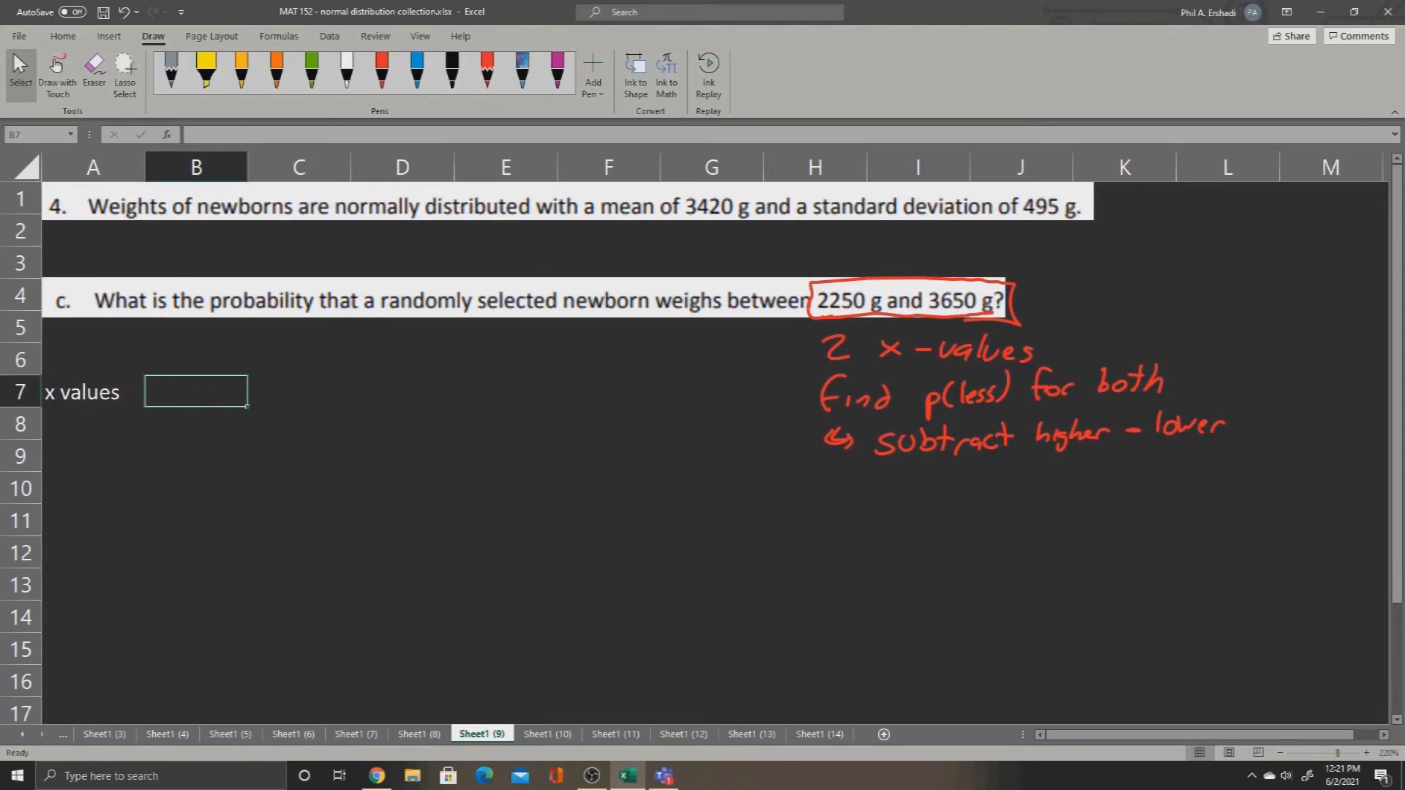
pyautogui.write('2250')
pyautogui.press('Return')
pyautogui.press('Right')
pyautogui.press('Right')
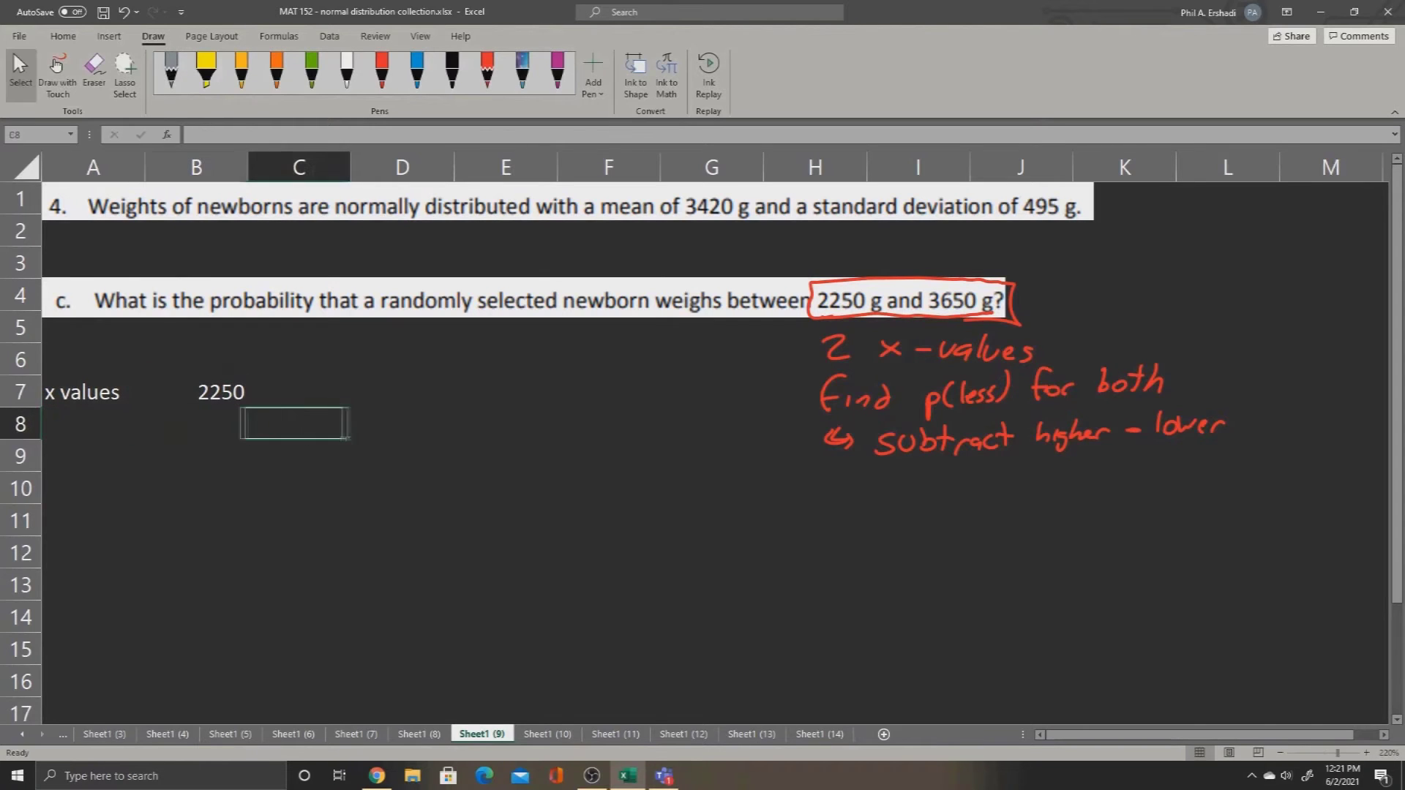
pyautogui.press('Up')
pyautogui.write('3650')
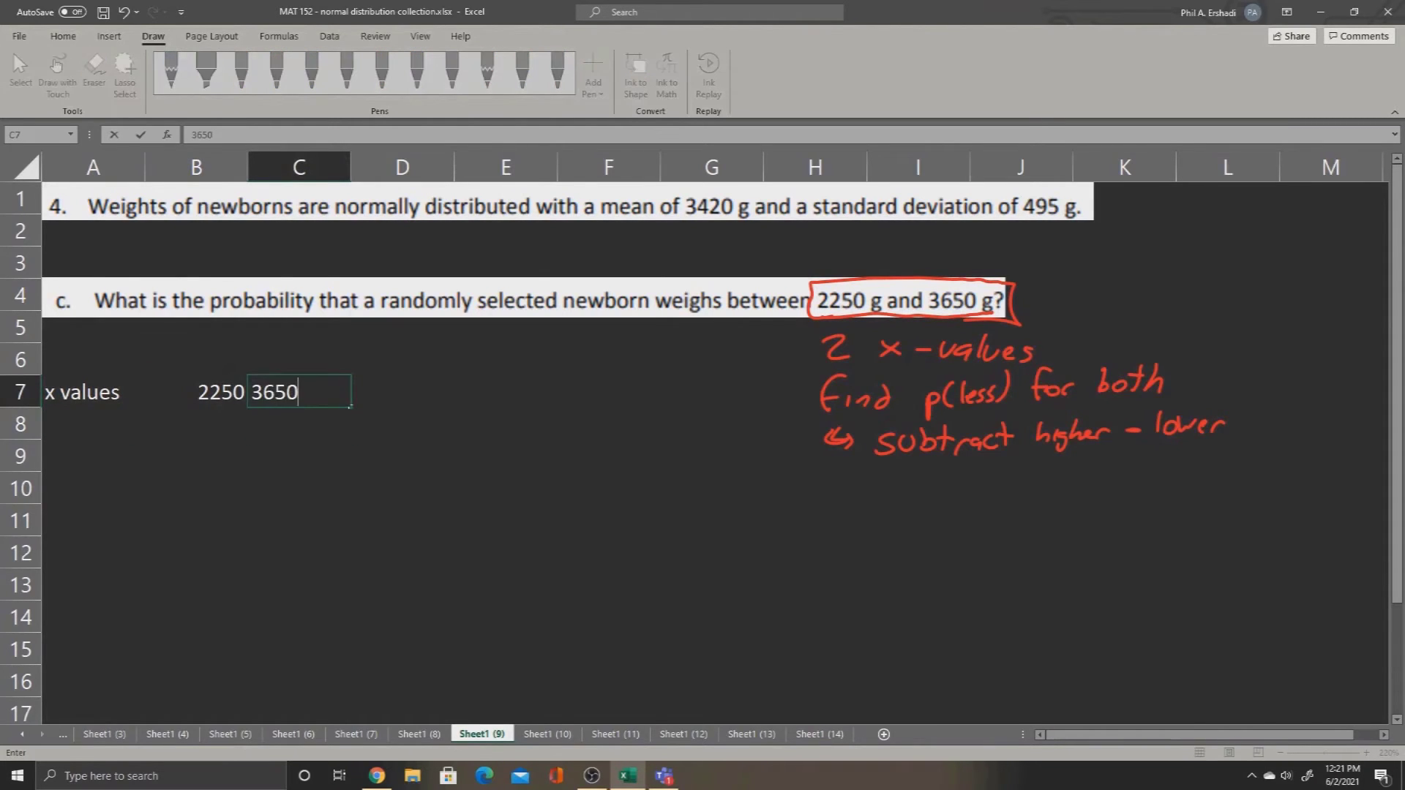
pyautogui.press('Return')
# Step: Enter the label "mean" in A8 with 3420 in both B8 and C8
pyautogui.press('Left')
pyautogui.press('Left')
pyautogui.write('mean')
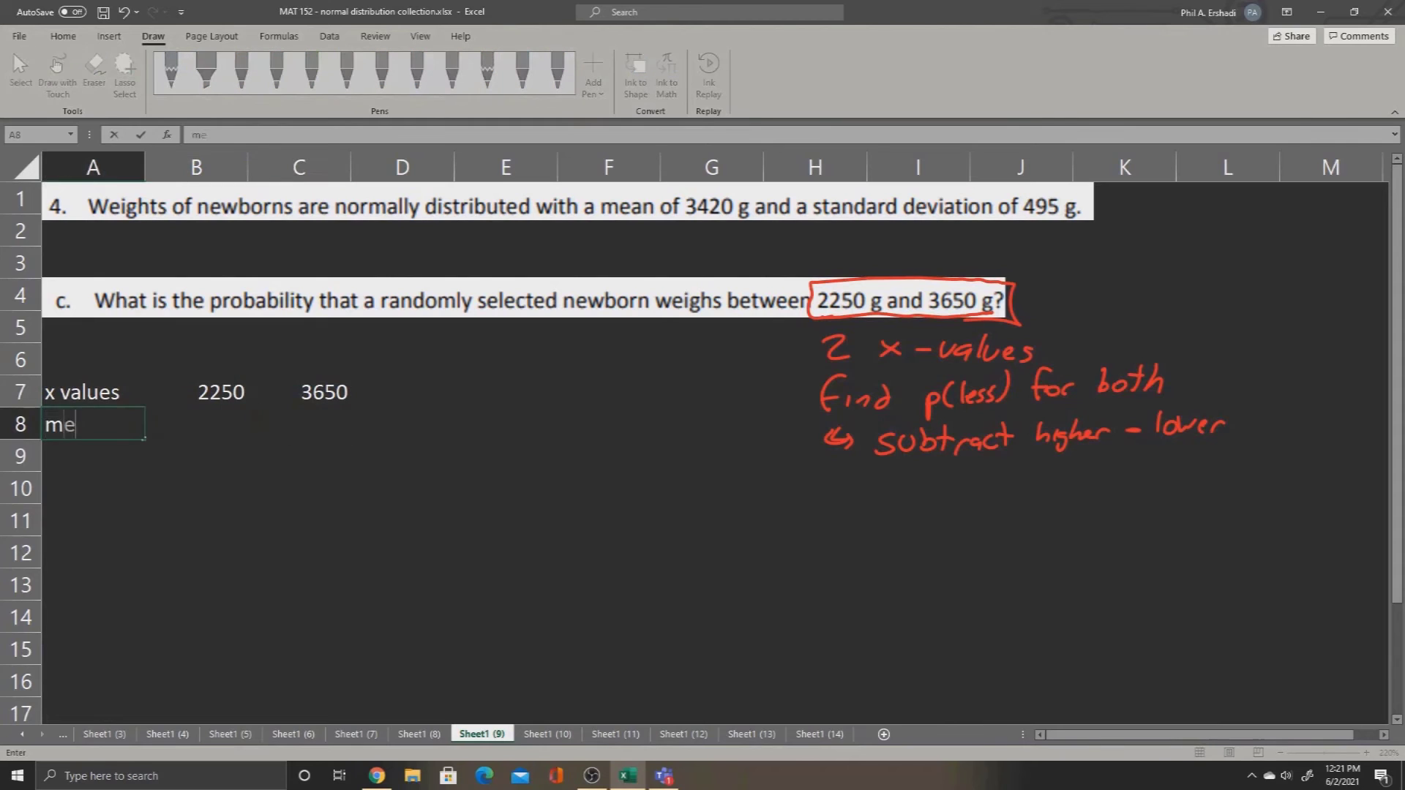
pyautogui.press('Tab')
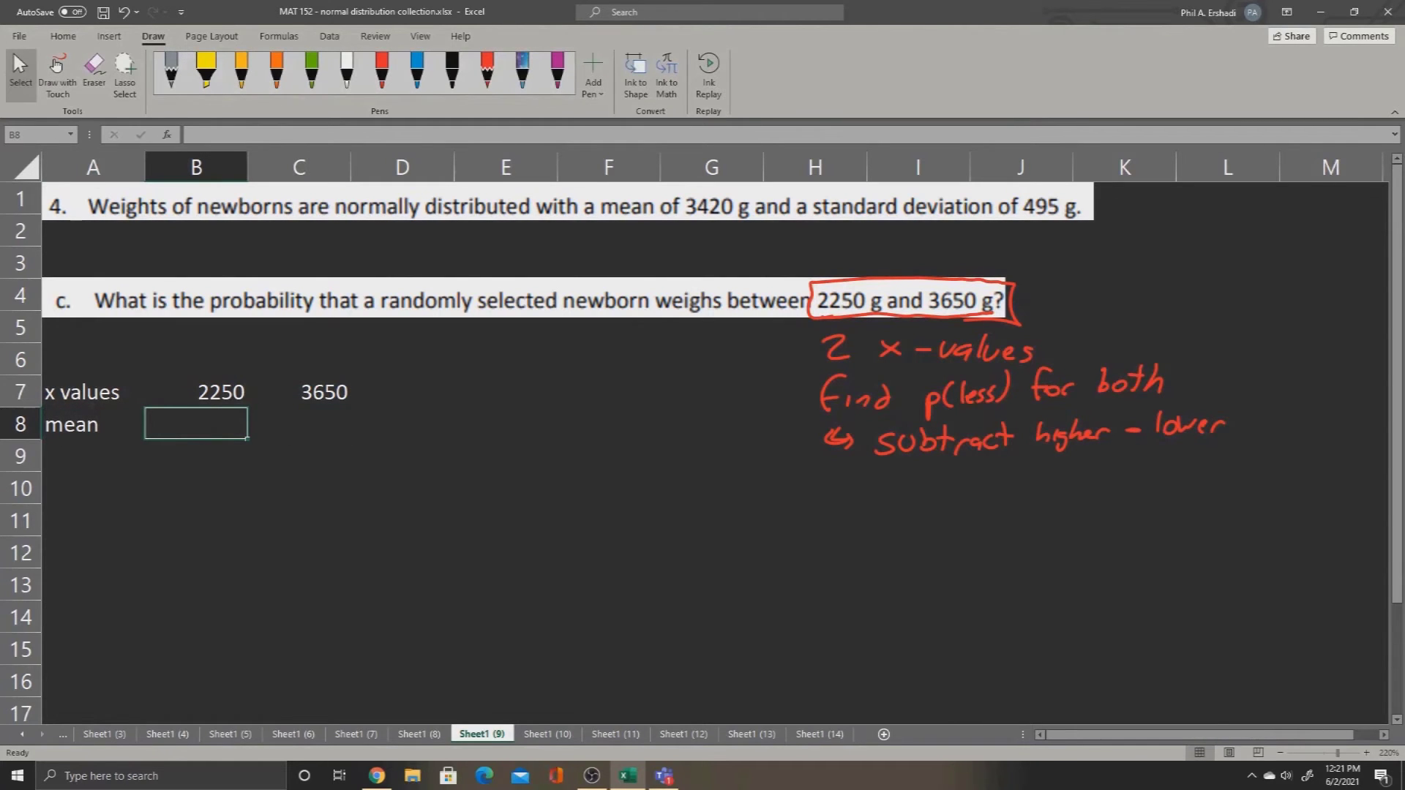
pyautogui.write('3420')
pyautogui.press('Return')
pyautogui.press('Up')
pyautogui.press('Right')
pyautogui.press('Right')
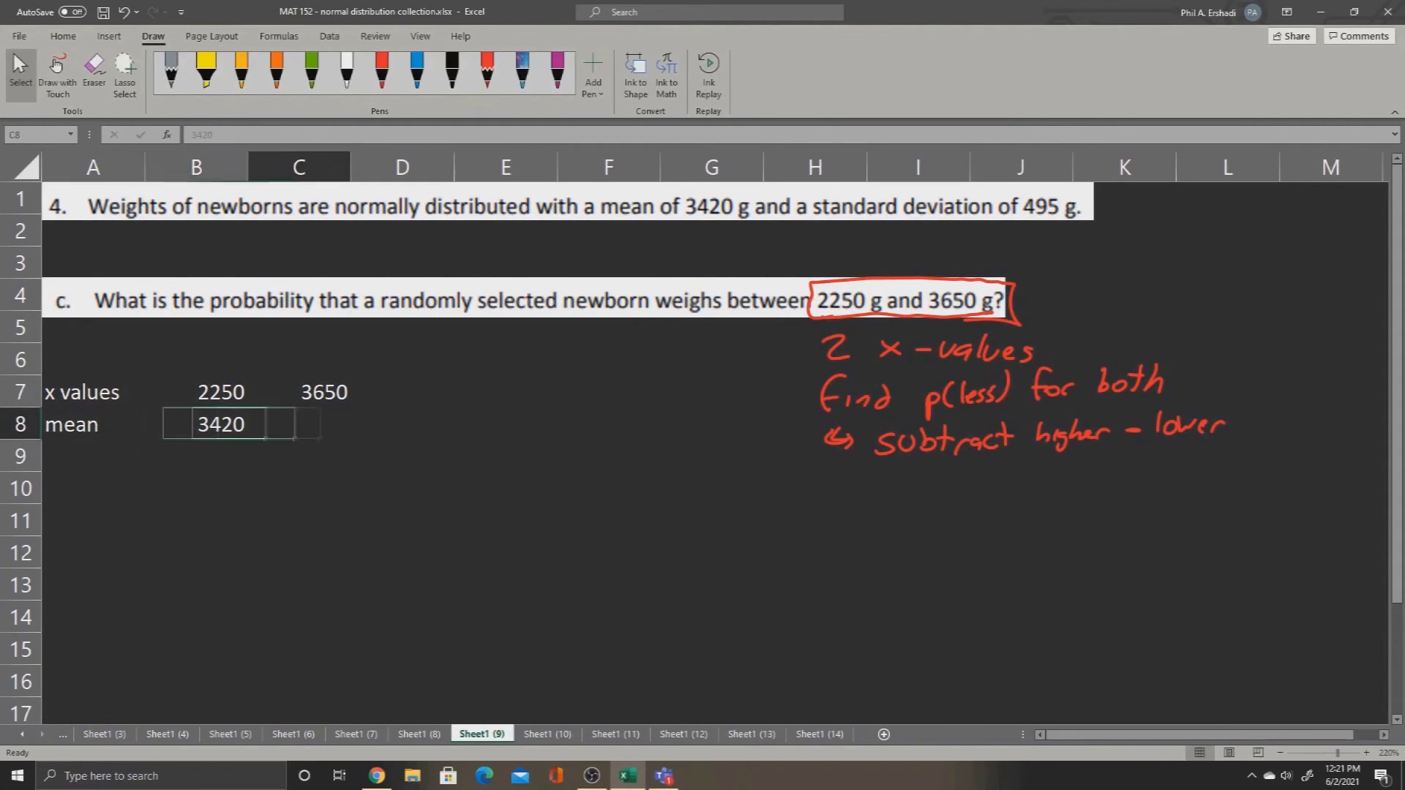
pyautogui.write('3420')
pyautogui.press('Return')
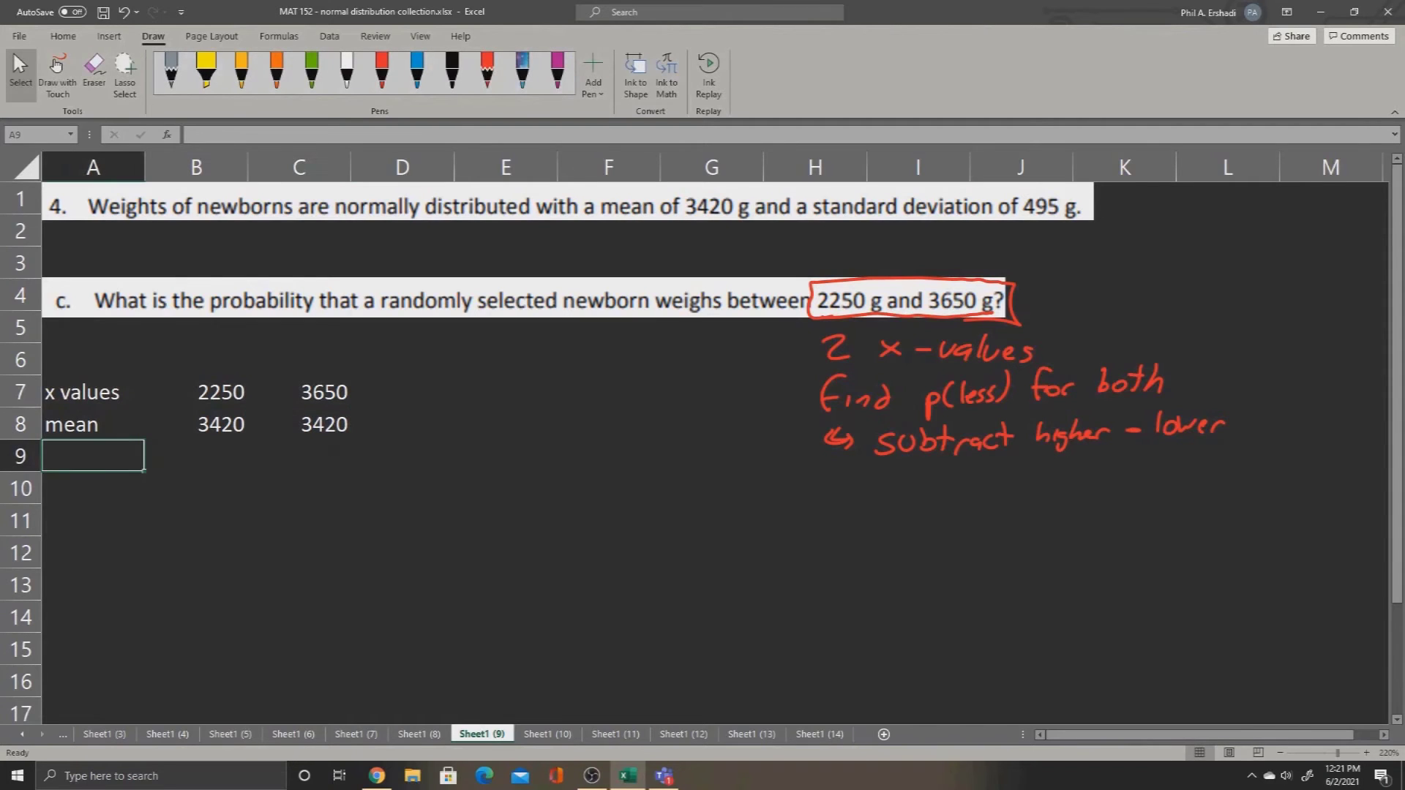
# Step: Enter the label "stdev" in A9 with 495 in both B9 and C9
pyautogui.write('stdev')
pyautogui.press('Tab')
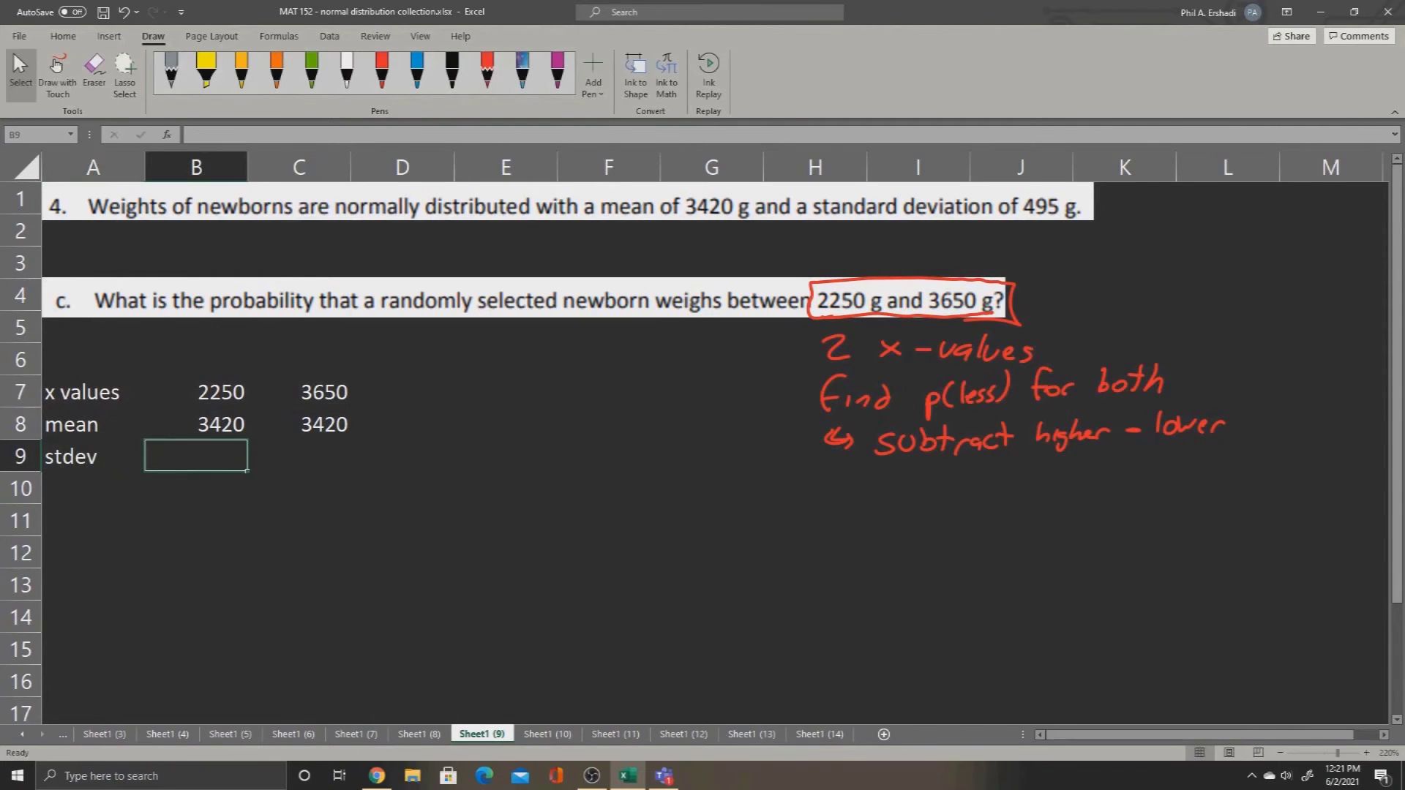
pyautogui.write('495')
pyautogui.press('Tab')
pyautogui.write('495')
pyautogui.press('Return')
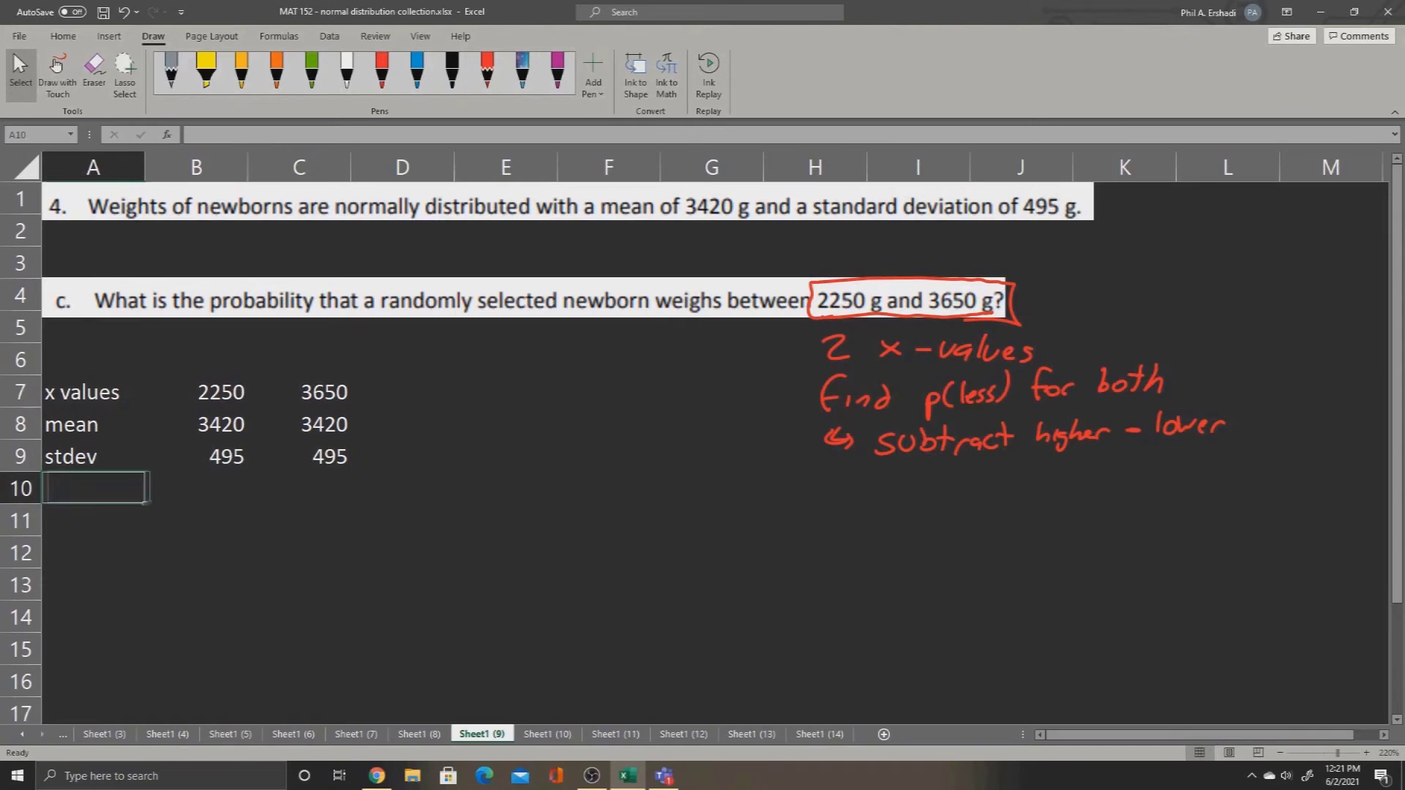
# Step: Skip a row and enter the label "p(less)" in cell A11
pyautogui.press('Return')
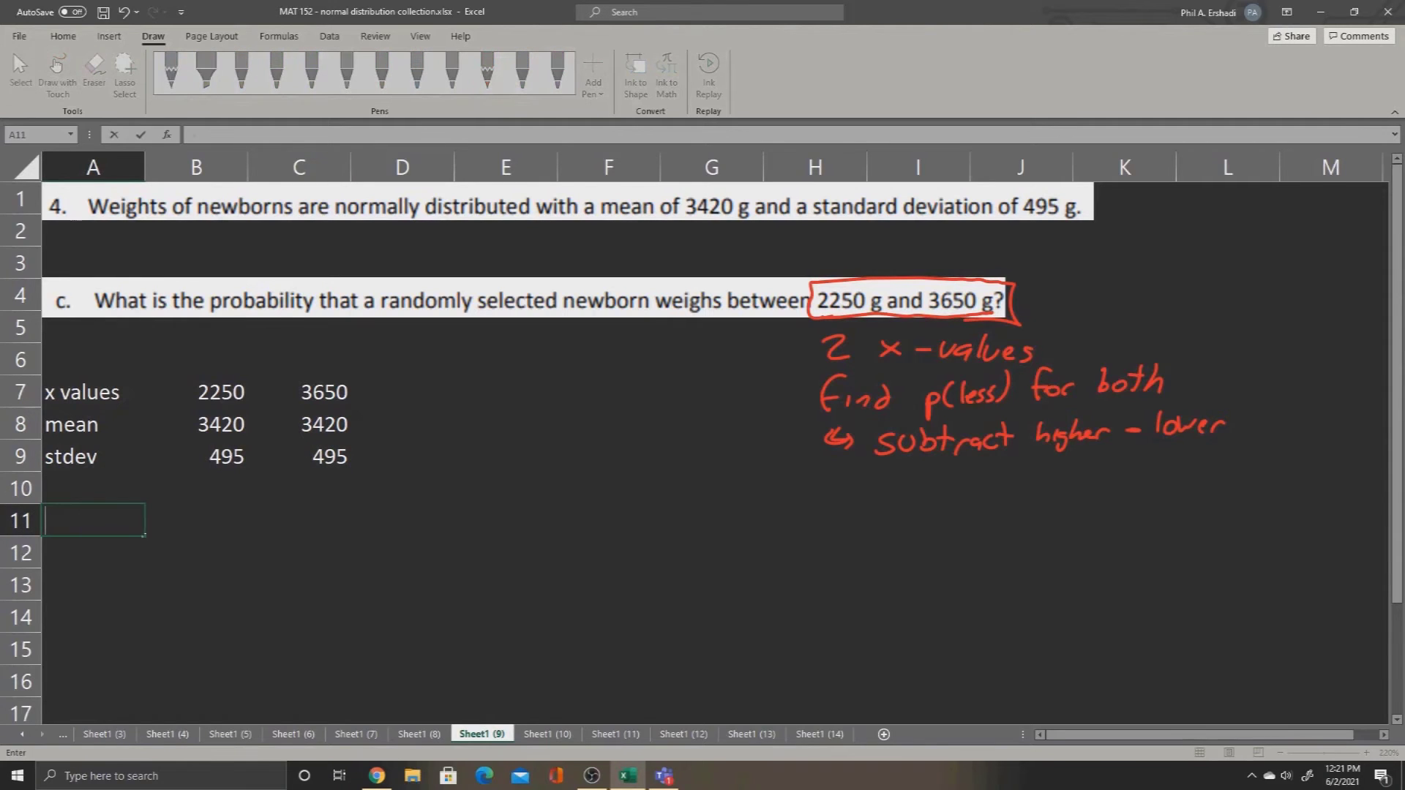
pyautogui.write('p(less)')
pyautogui.press('Tab')
pyautogui.press('Tab')
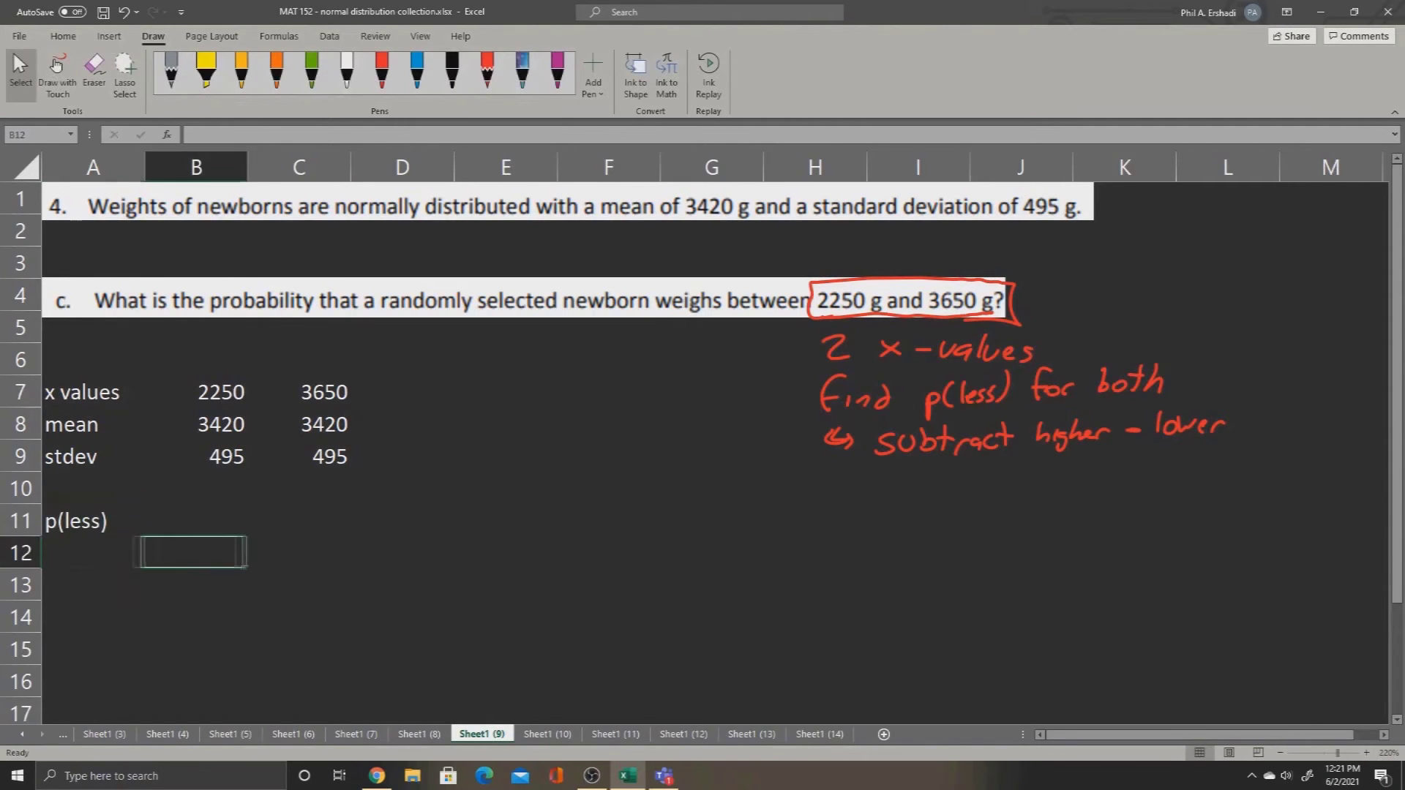
# Step: Review the x values, means and standard deviations in columns B and C, ending on cell B11
pyautogui.hotkey('shift', 'Tab')
pyautogui.press('Up')
pyautogui.press('Up')
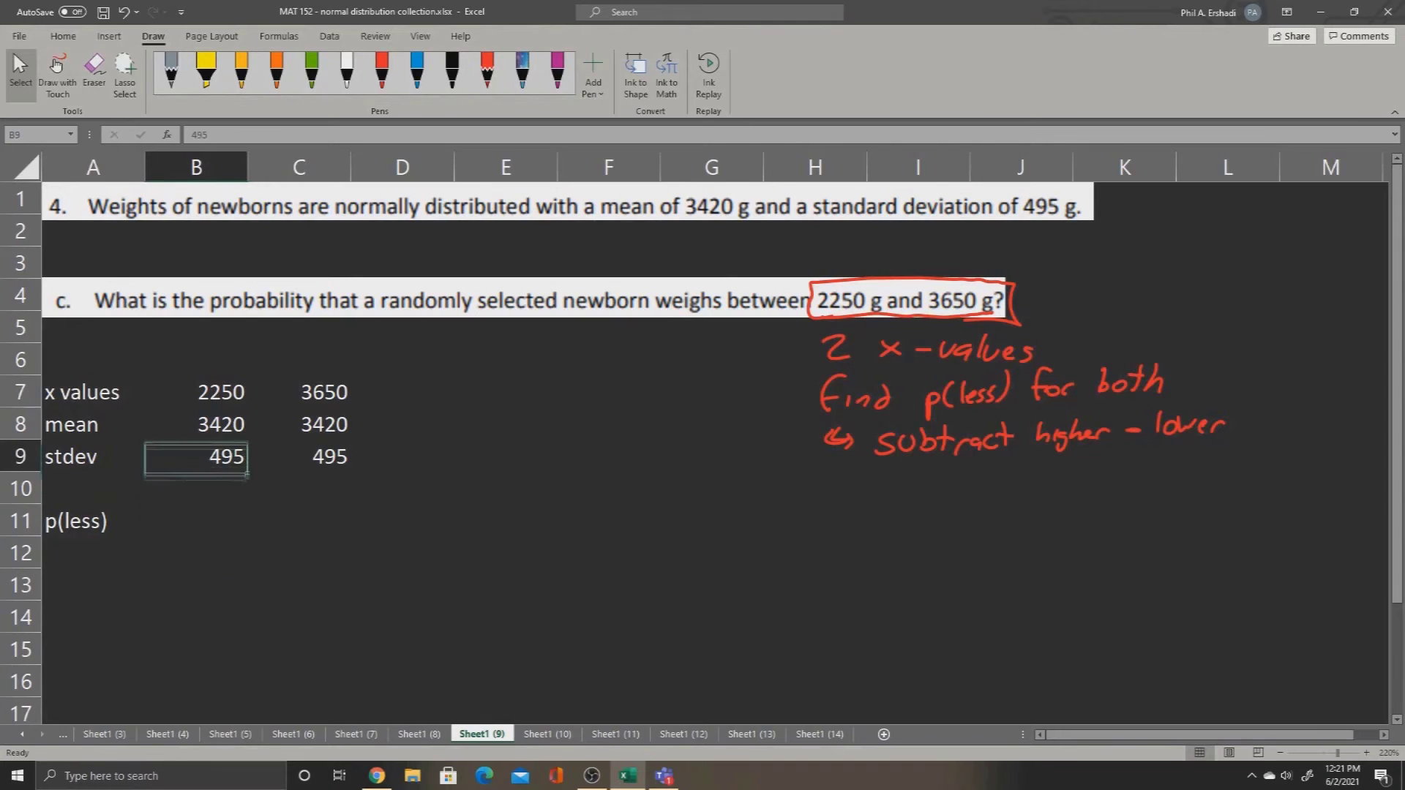
pyautogui.press('Up')
pyautogui.press('Right')
pyautogui.press('Up')
pyautogui.press('Left')
pyautogui.press('Down')
pyautogui.press('Down')
pyautogui.press('Down')
pyautogui.press('Down')
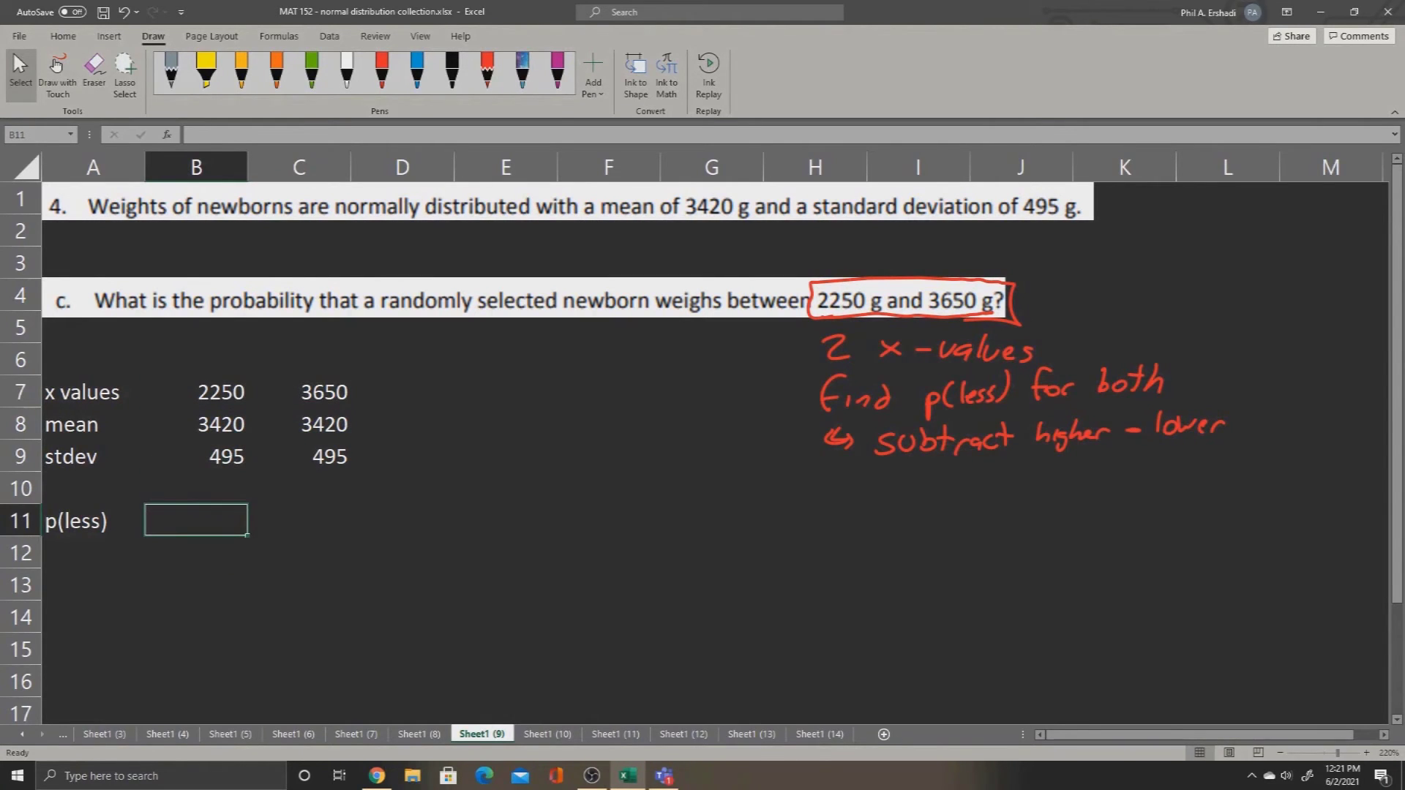
# Step: Handwrite "=norm.dist(x, mean, stdev, true)" in white ink across columns E to I near row 10
pyautogui.click(56, 66)
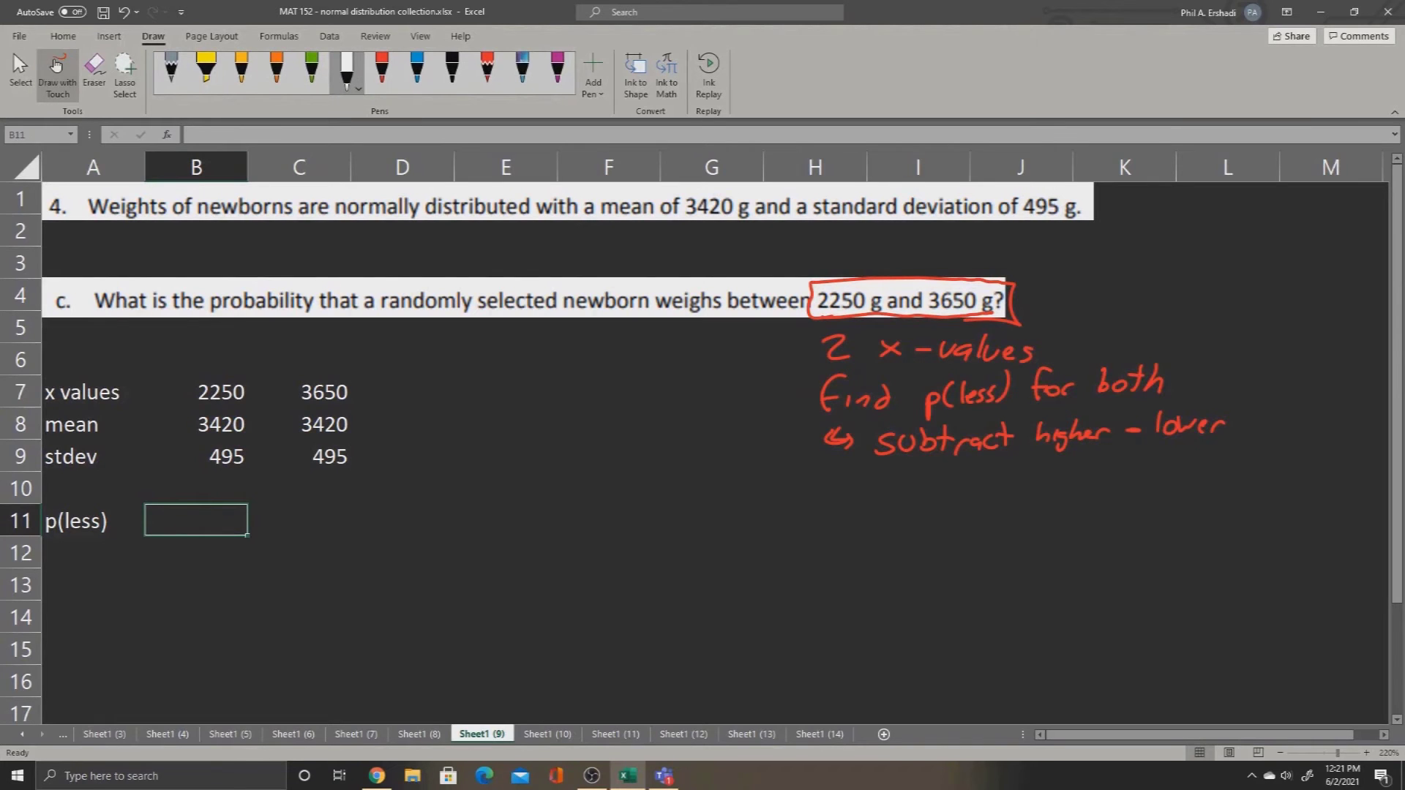
pyautogui.moveTo(490, 498); pyautogui.dragTo(589, 499)
pyautogui.moveTo(596, 485); pyautogui.dragTo(595, 499)
pyautogui.moveTo(607, 484); pyautogui.dragTo(650, 500)
pyautogui.moveTo(649, 486); pyautogui.dragTo(637, 500)
pyautogui.moveTo(661, 497); pyautogui.dragTo(700, 497)
pyautogui.moveTo(708, 488); pyautogui.dragTo(739, 498)
pyautogui.moveTo(755, 479)
pyautogui.mouseDown()
pyautogui.moveTo(756, 498)
pyautogui.moveTo(769, 477)
pyautogui.moveTo(786, 484)
pyautogui.mouseUp()
pyautogui.moveTo(789, 490); pyautogui.dragTo(802, 494)
pyautogui.moveTo(796, 484); pyautogui.dragTo(844, 493)
pyautogui.moveTo(846, 474); pyautogui.dragTo(849, 500)
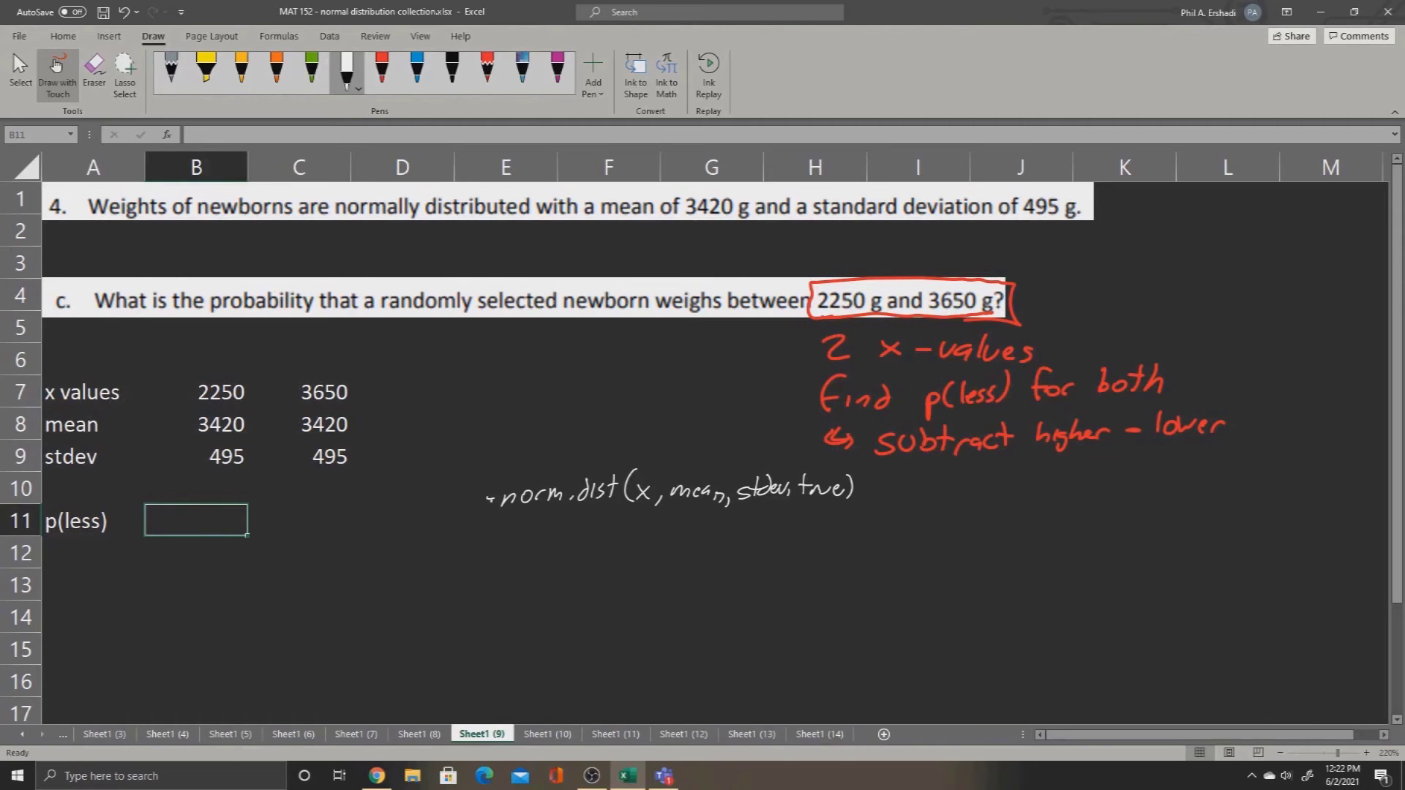
# Step: Enter the formula =norm.dist(B7,B8,B9,true) in cell B11, keeping that cell selected
pyautogui.write('=norm.dist(')
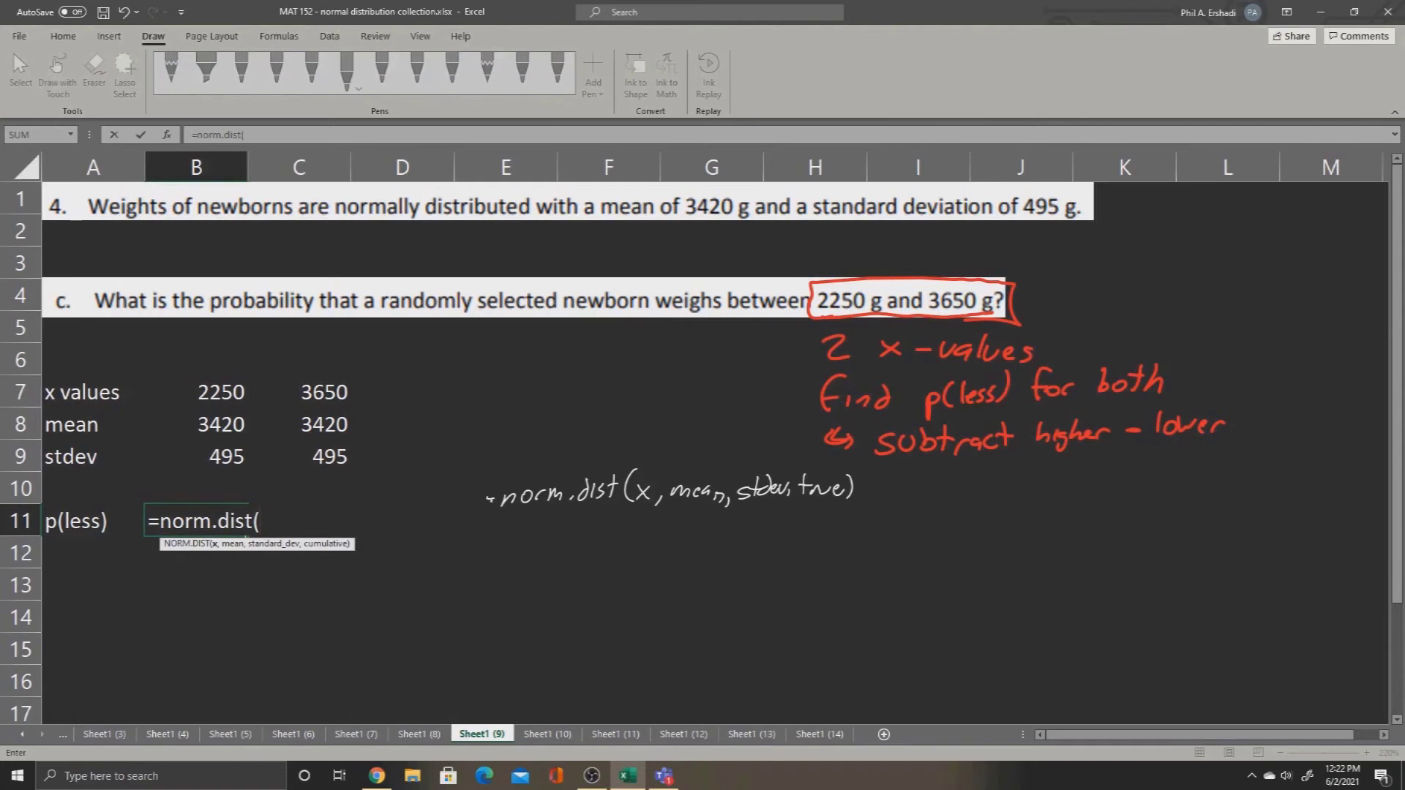
pyautogui.click(197, 392)
pyautogui.write(',')
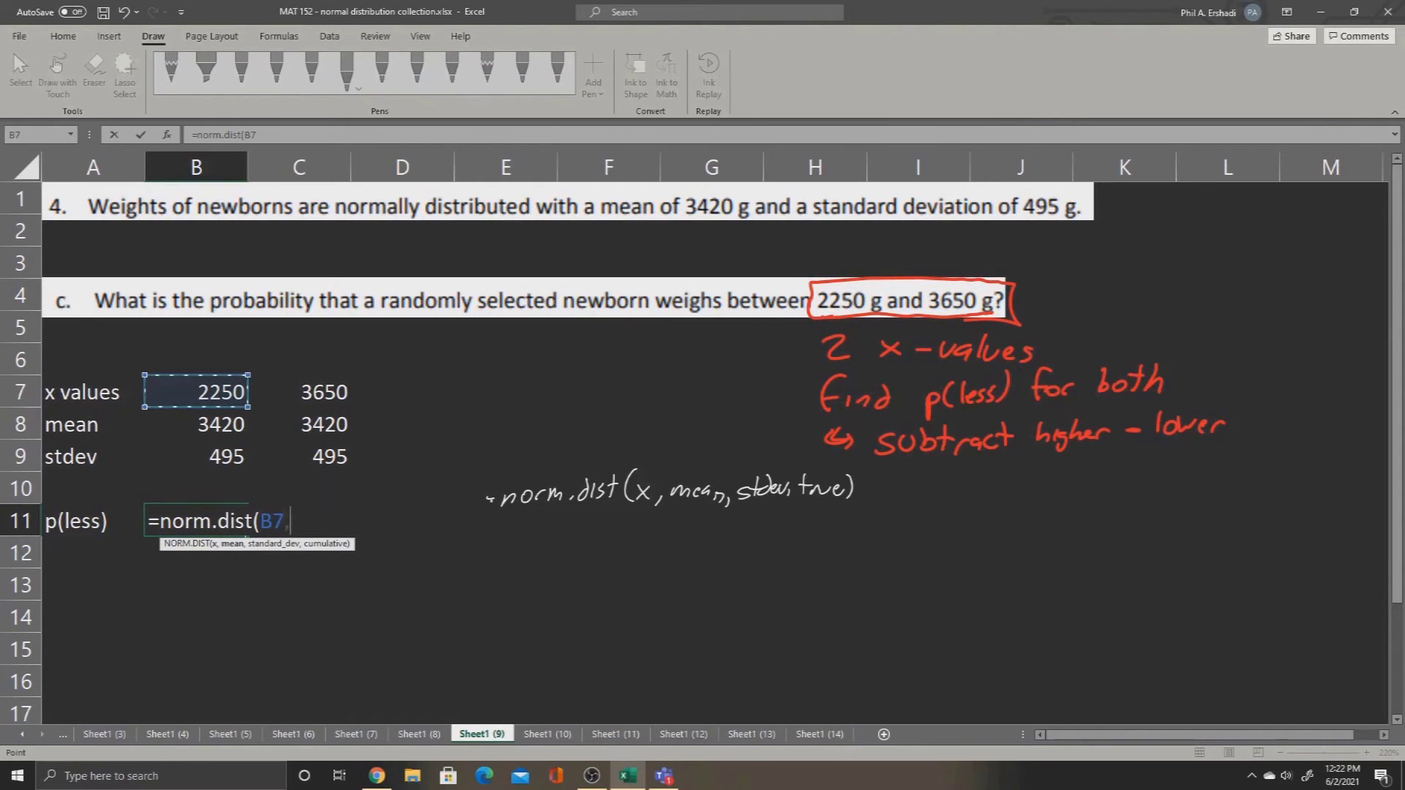
pyautogui.click(196, 424)
pyautogui.write(',')
pyautogui.click(196, 456)
pyautogui.write(',true)')
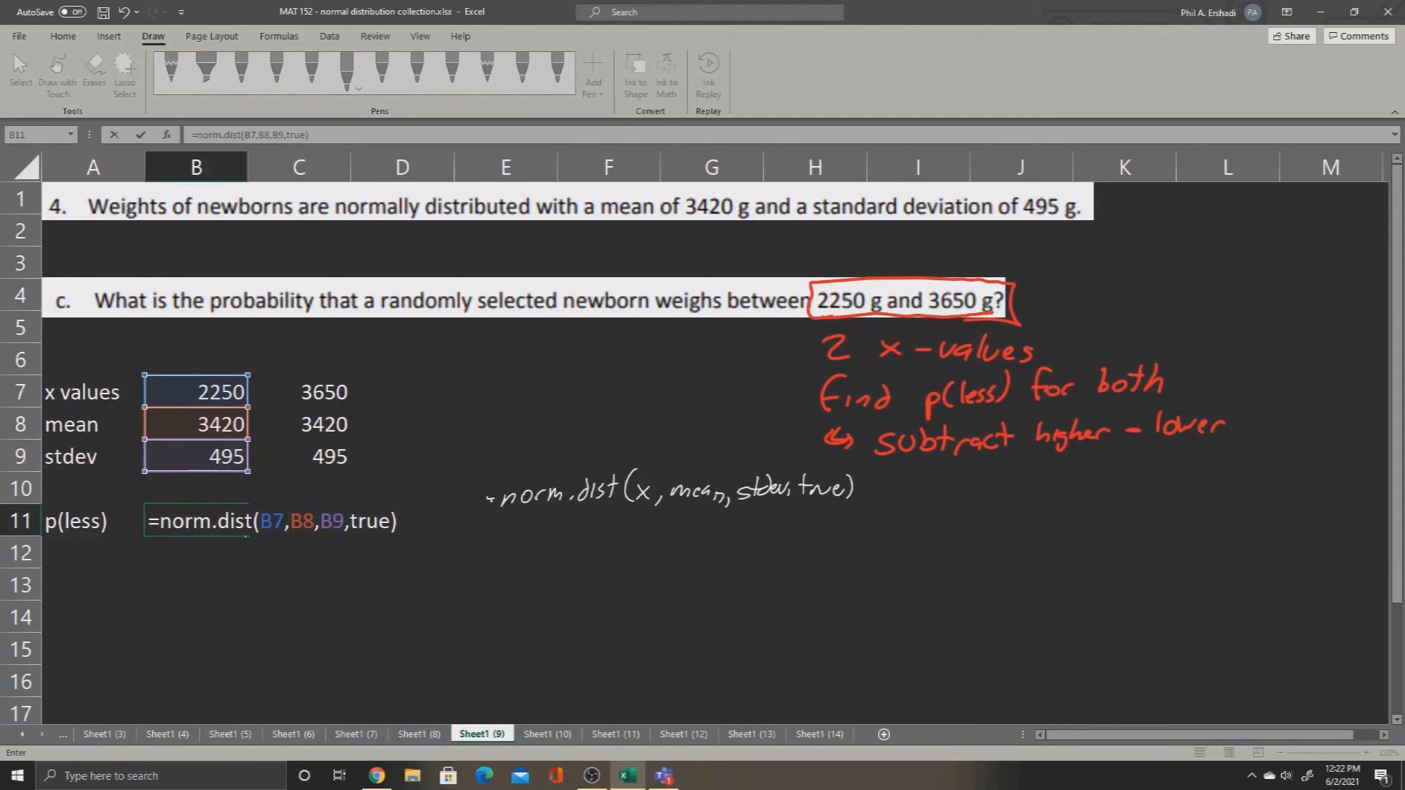
pyautogui.hotkey('ctrl', 'Return')
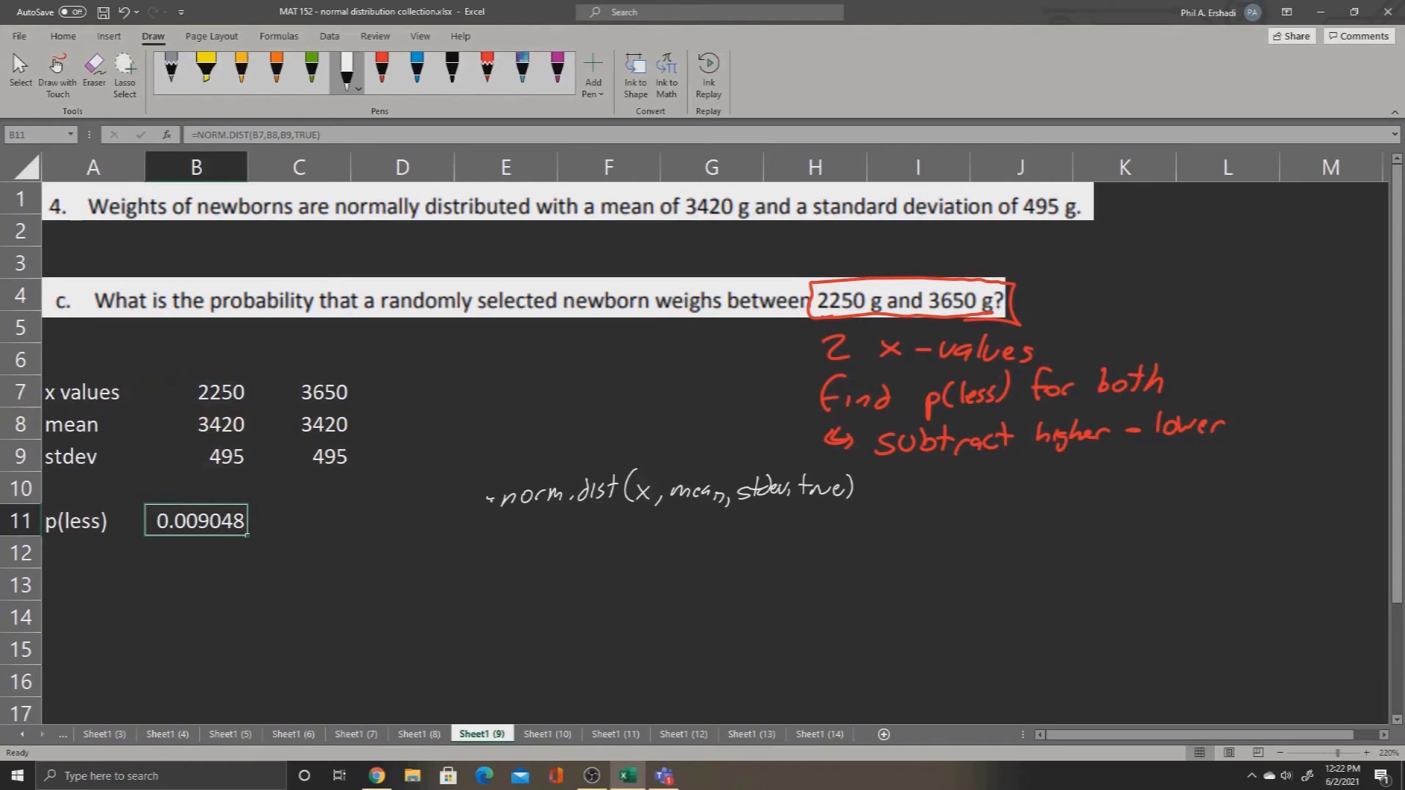
# Step: Fill the p(less) formula from B11 across to C11 and check each column from x value to probability
pyautogui.moveTo(247, 535); pyautogui.dragTo(329, 533)
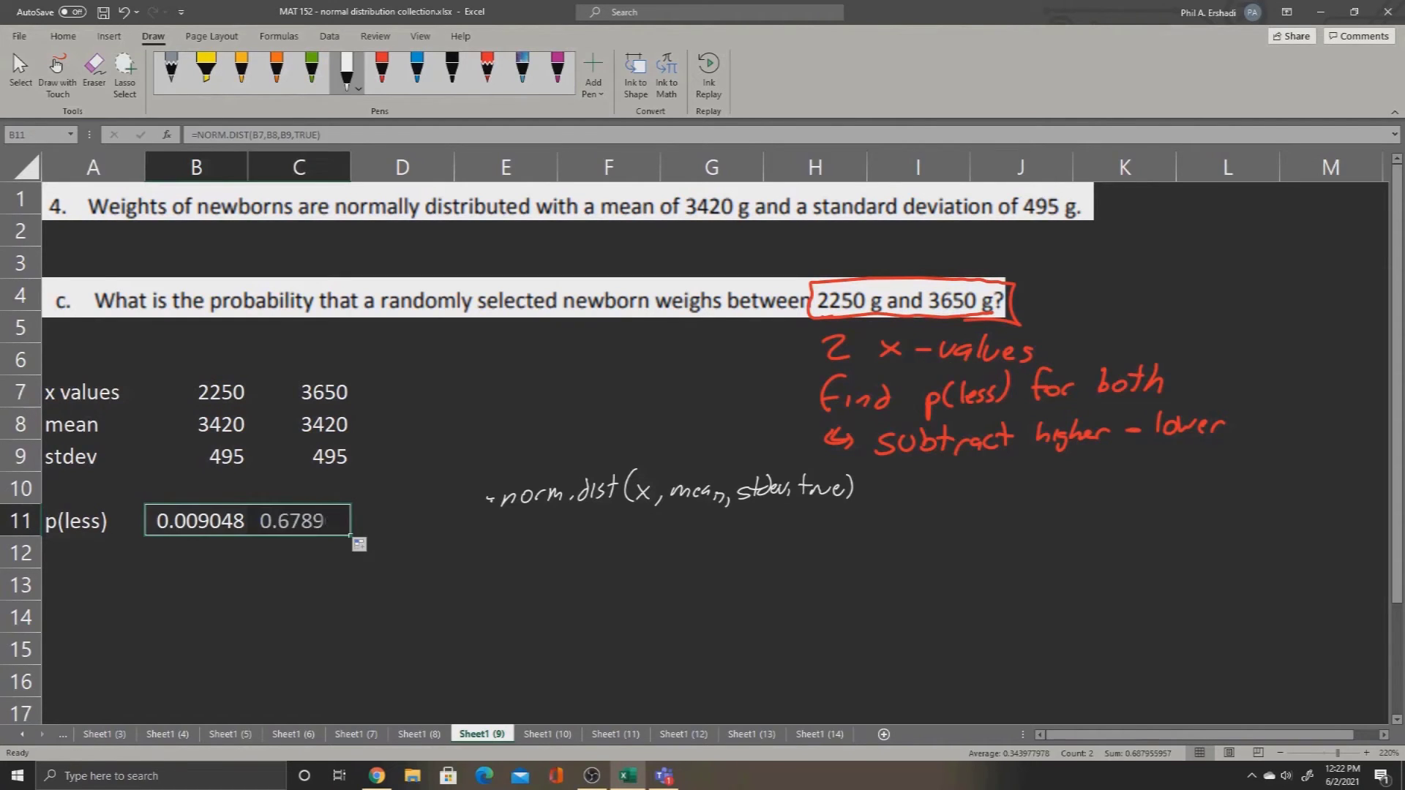
pyautogui.click(300, 520)
pyautogui.click(300, 393)
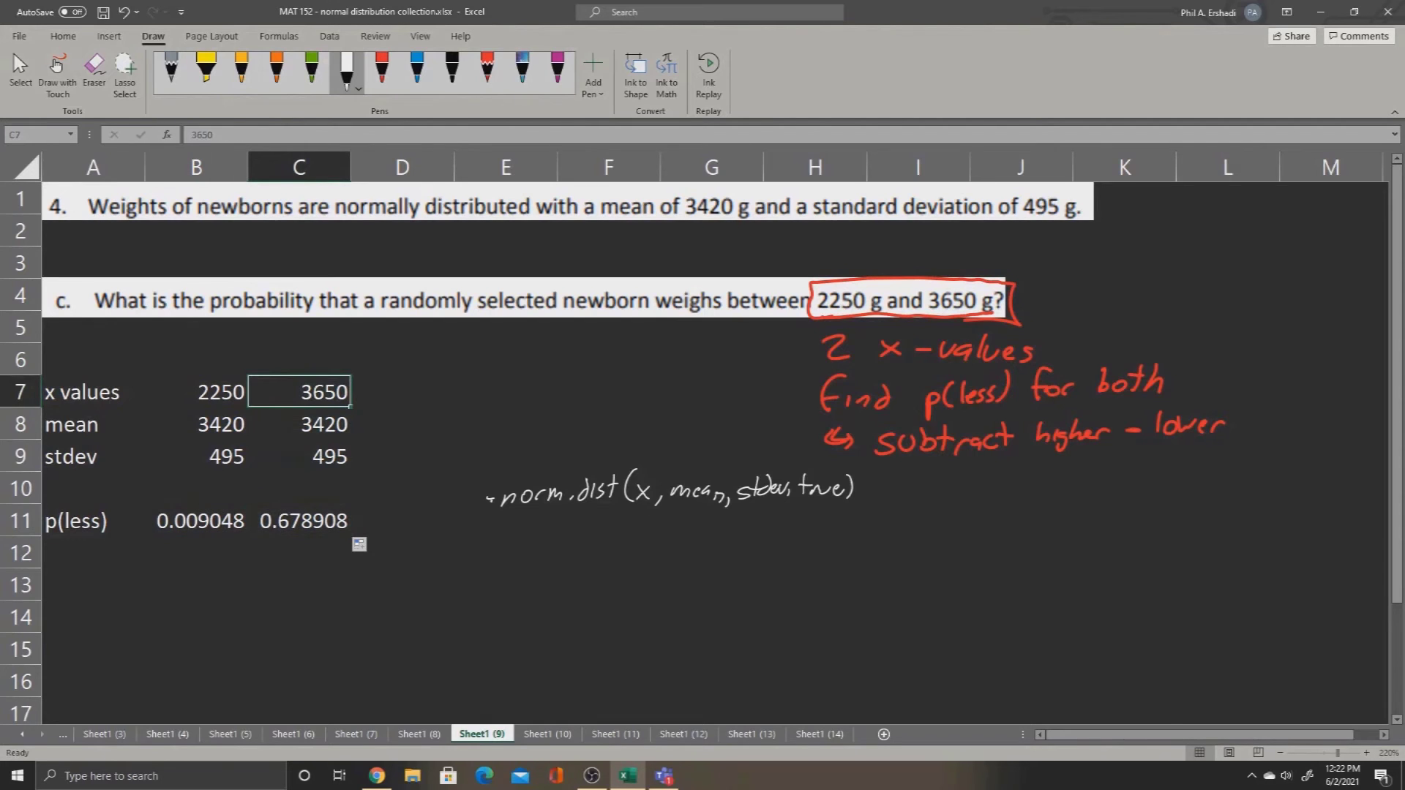
pyautogui.moveTo(219, 393); pyautogui.dragTo(212, 520)
pyautogui.moveTo(307, 392); pyautogui.dragTo(304, 523)
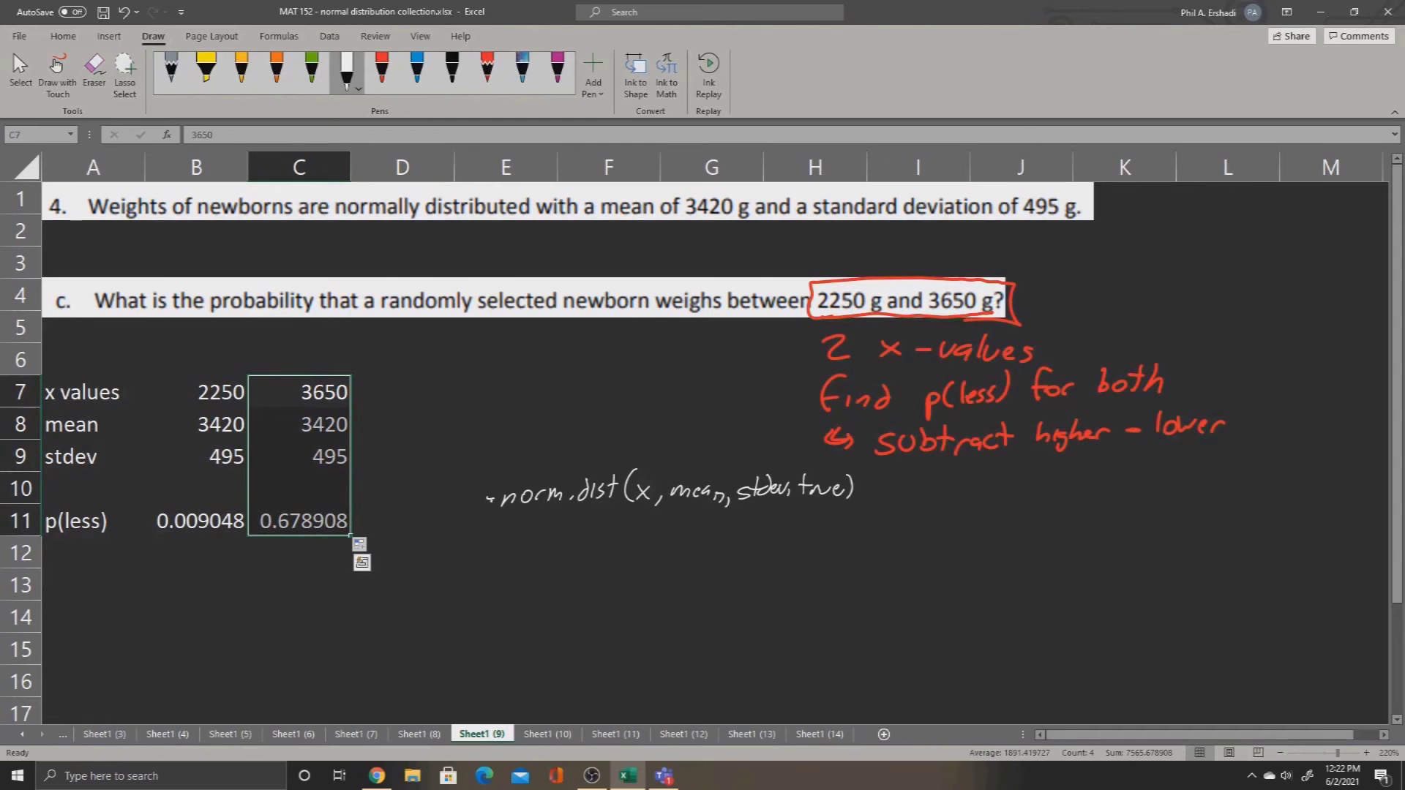
# Step: Enter the label "p(between)" in cell A12
pyautogui.click(93, 553)
pyautogui.write('p(')
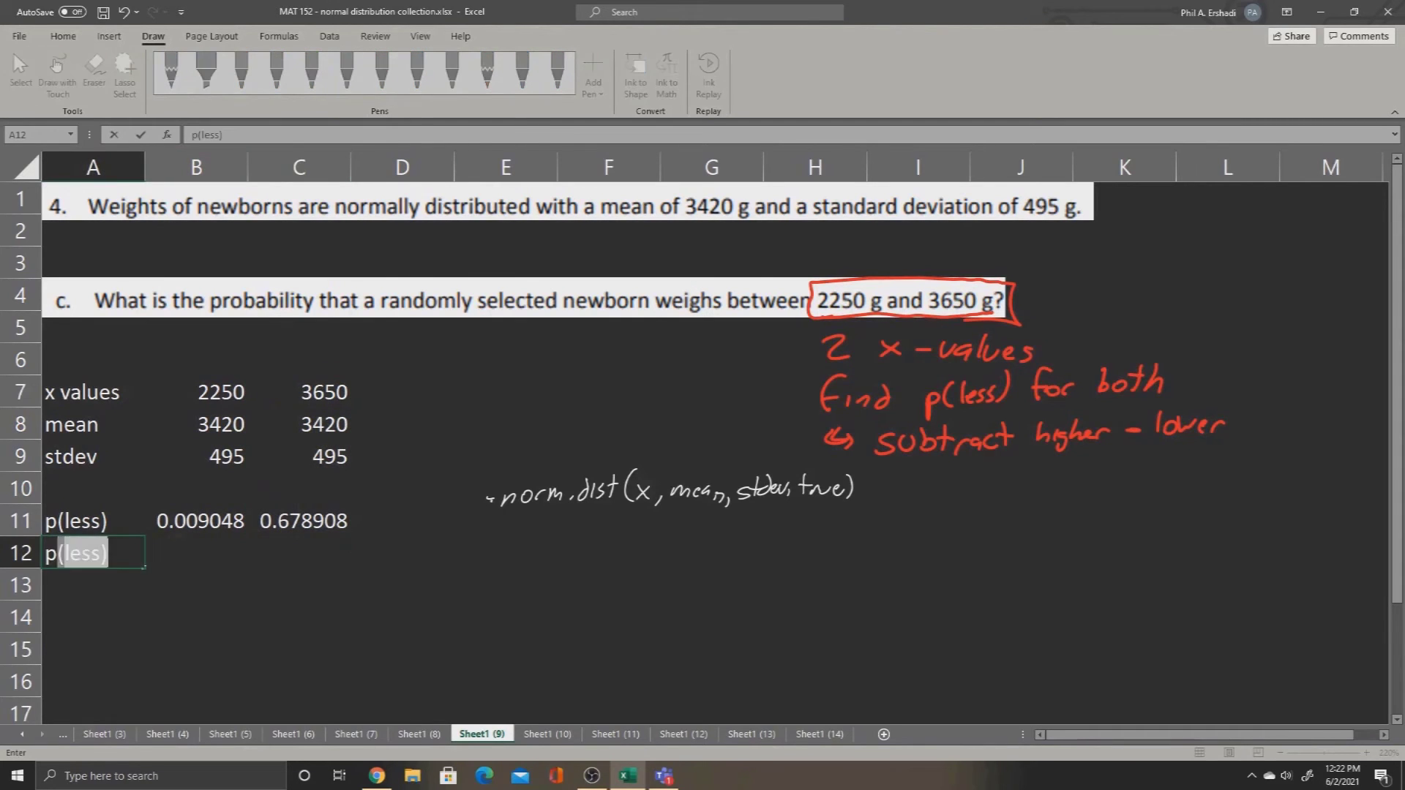
pyautogui.write('between)')
pyautogui.press('Return')
# Step: Enter the formula =C11-B11 in cell C12 for the between probability
pyautogui.press('Right')
pyautogui.press('Right')
pyautogui.press('Up')
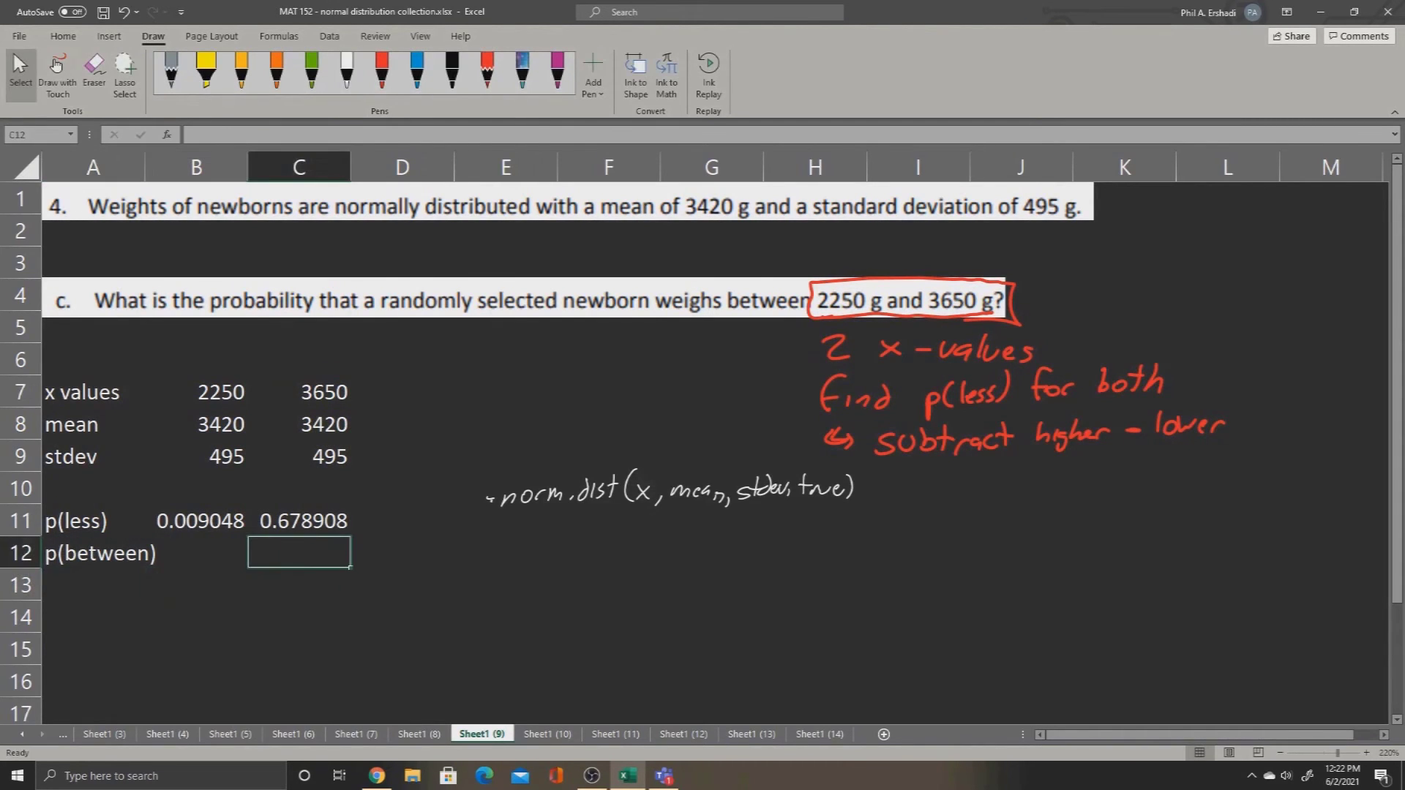
pyautogui.write('=')
pyautogui.press('Up')
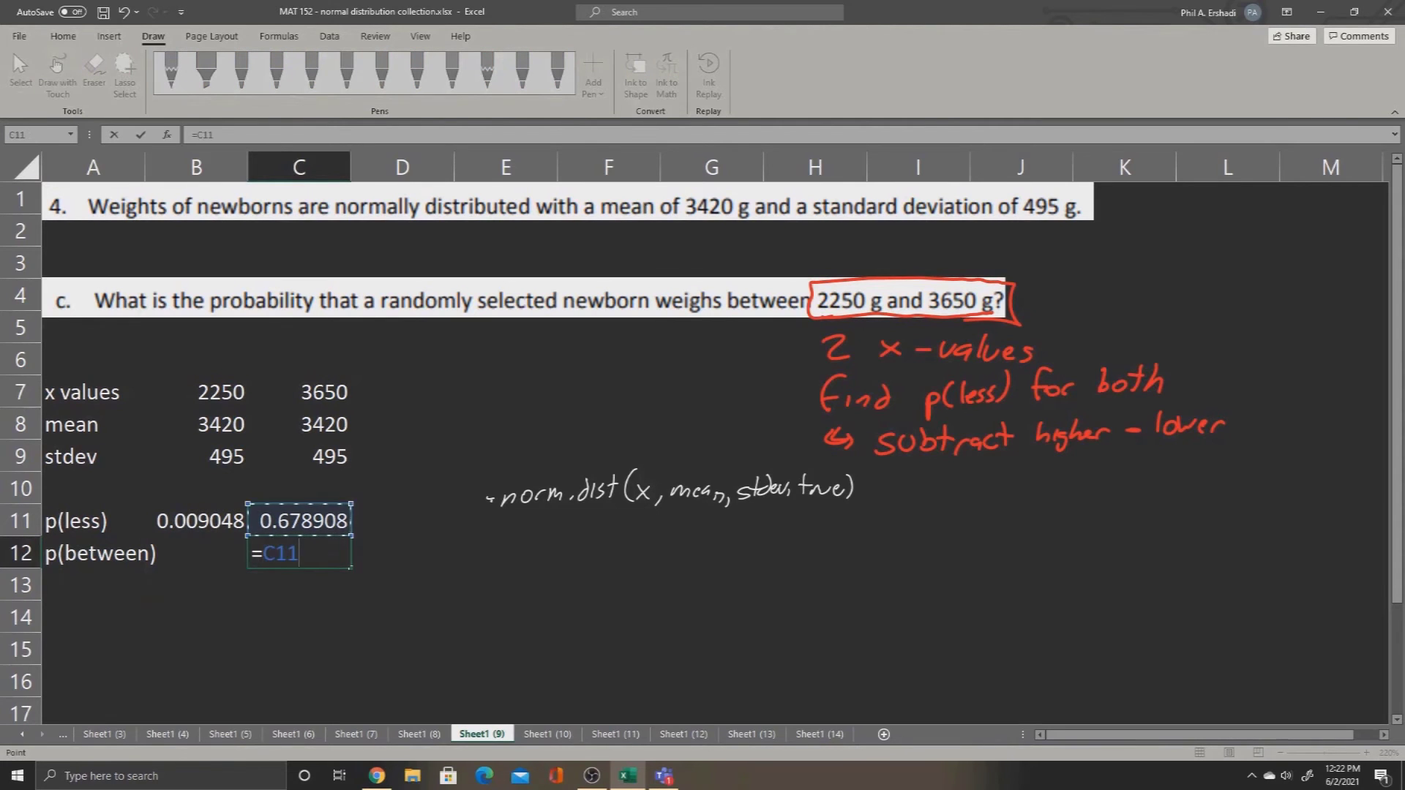
pyautogui.write('-')
pyautogui.press('Up')
pyautogui.press('Left')
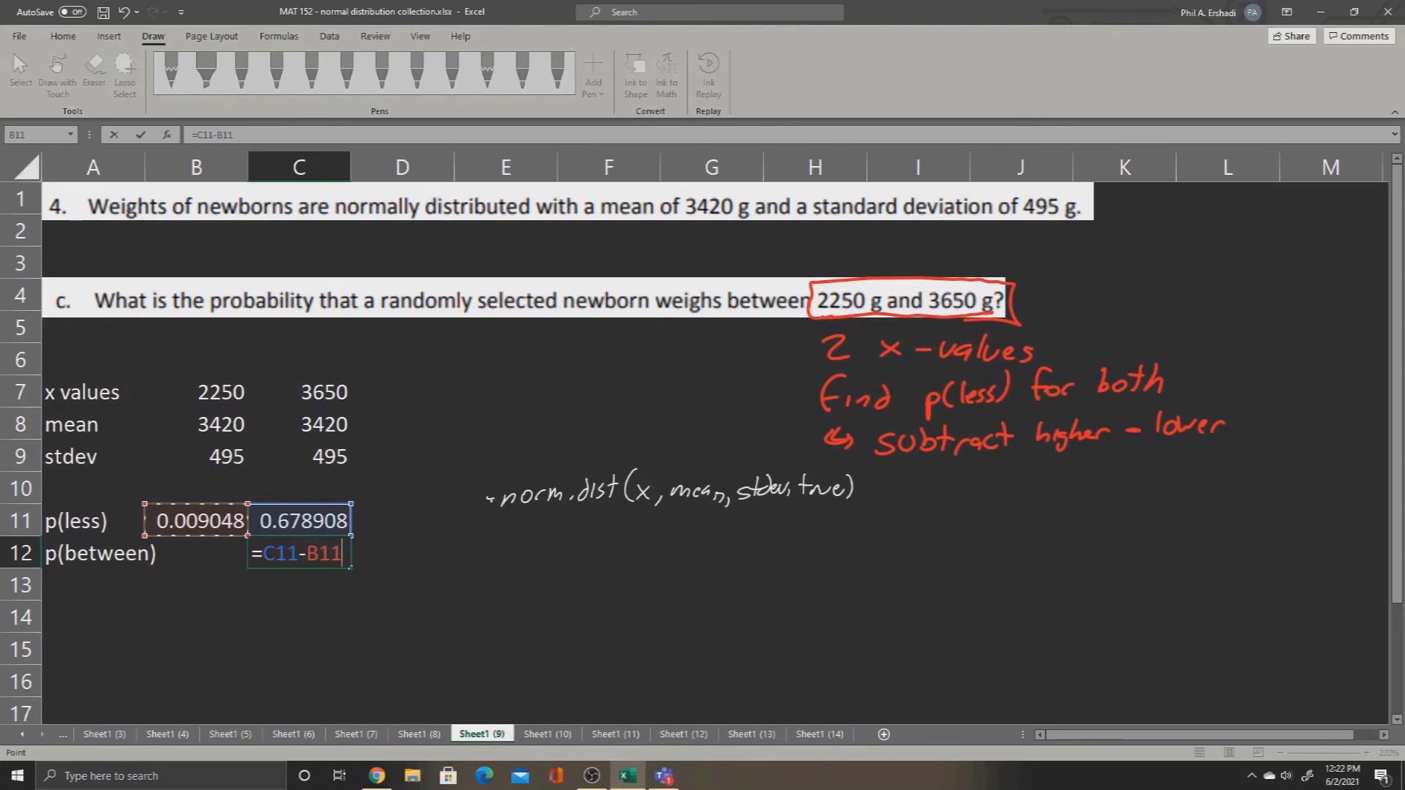
pyautogui.hotkey('ctrl', 'Return')
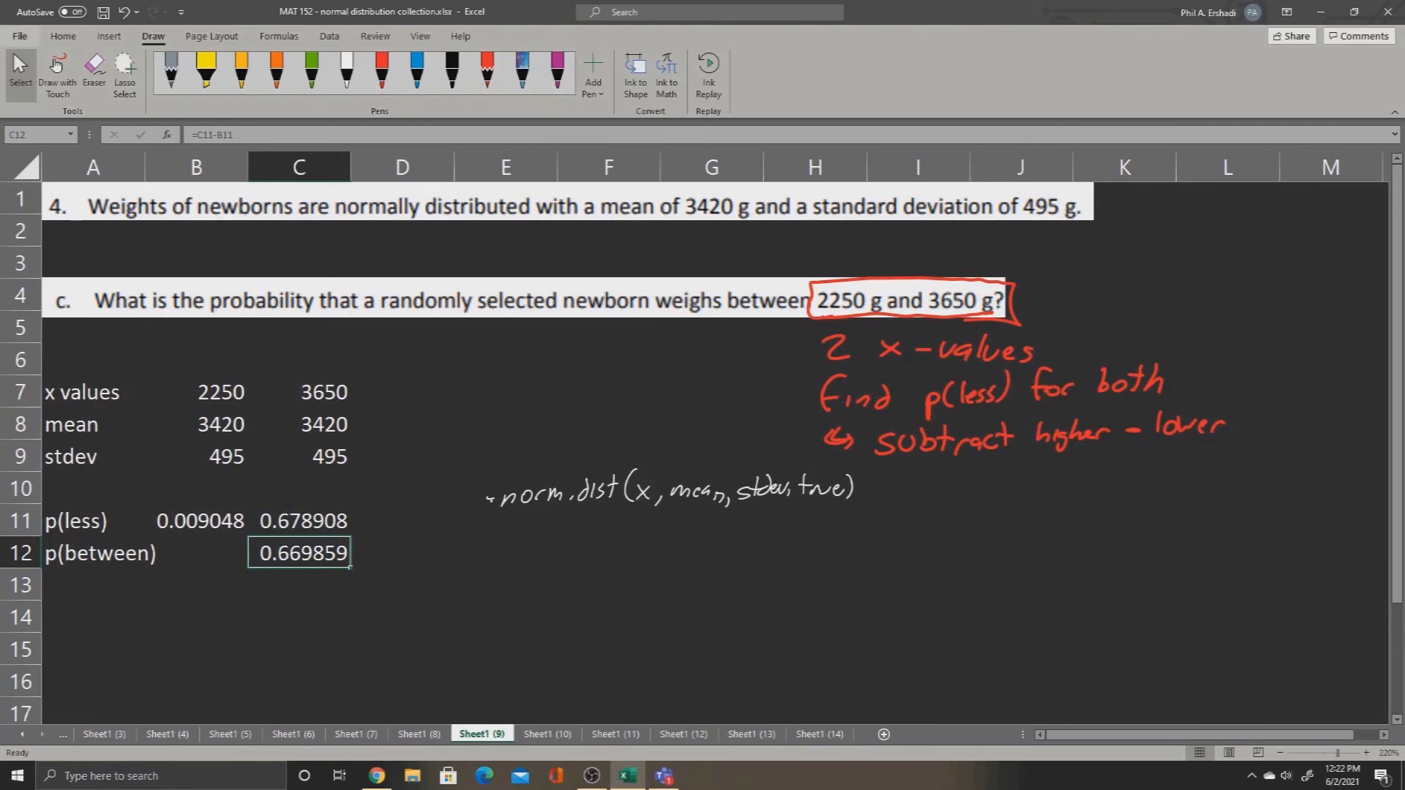
# Step: Shade cell C12 with the gold fill and go to the worksheet Sheet1 (10) with question d
pyautogui.click(63, 36)
pyautogui.click(235, 87)
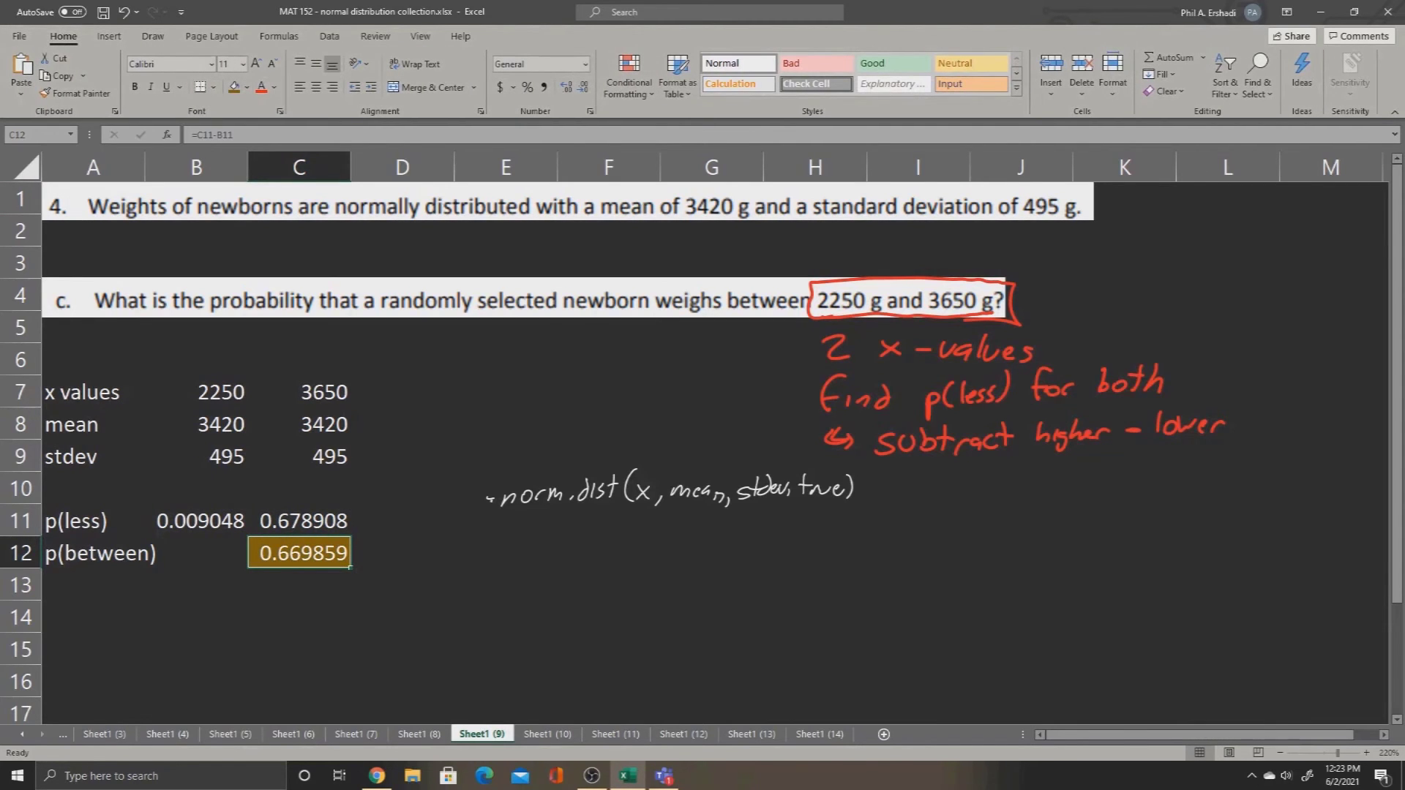
pyautogui.hotkey('ctrl', 'pagedown')
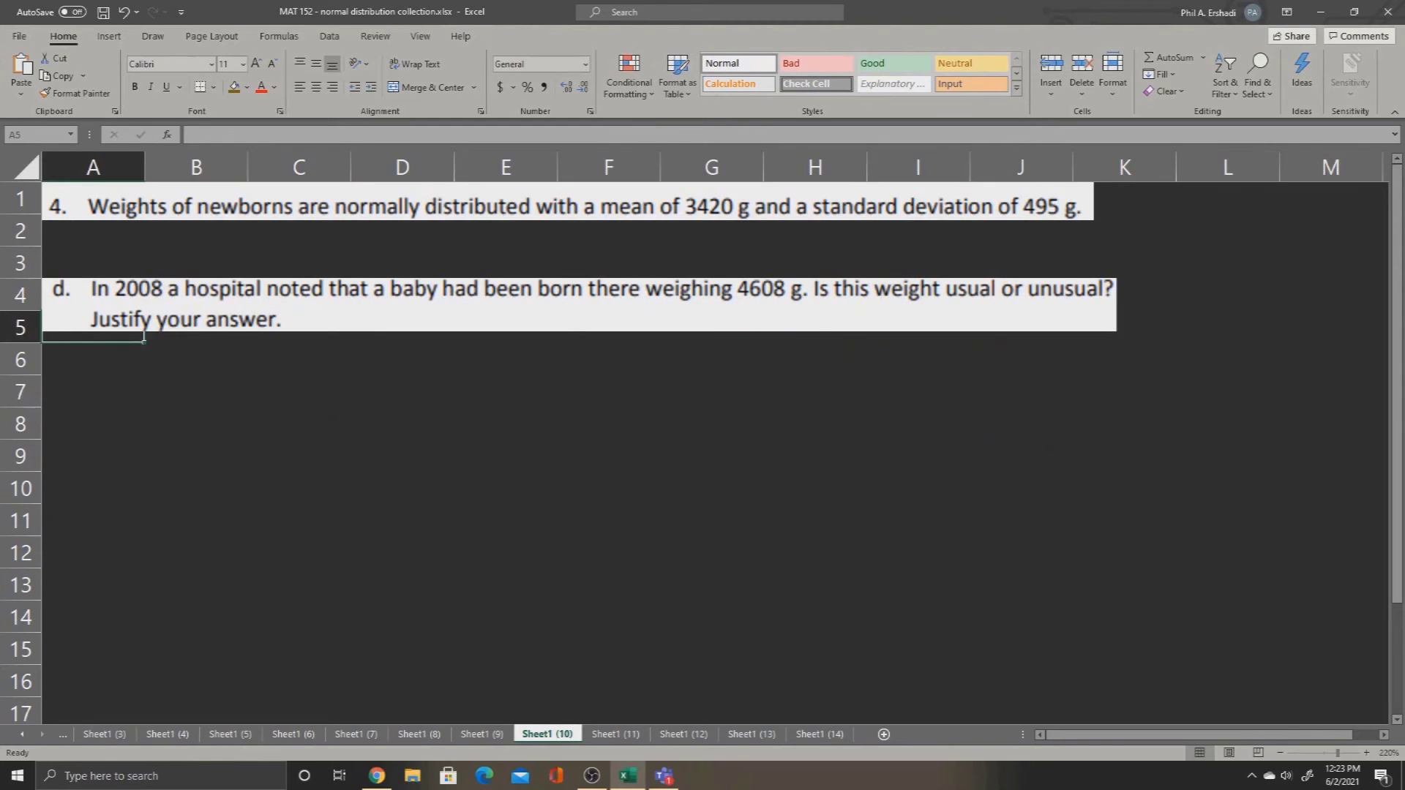
# Step: Handwrite the rule "unusually high = mean + 2* stdev" in white ink just below question d
pyautogui.click(93, 392)
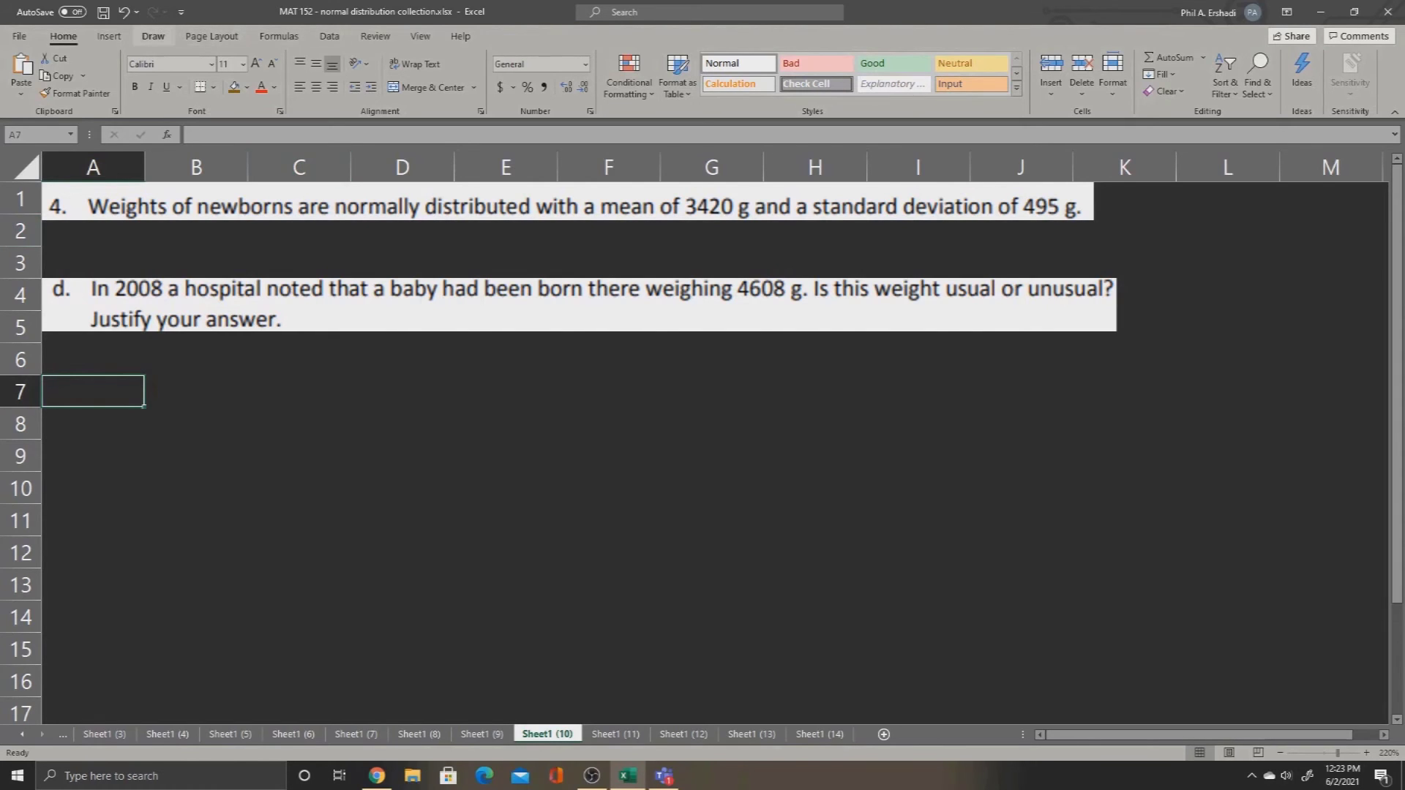
pyautogui.click(153, 35)
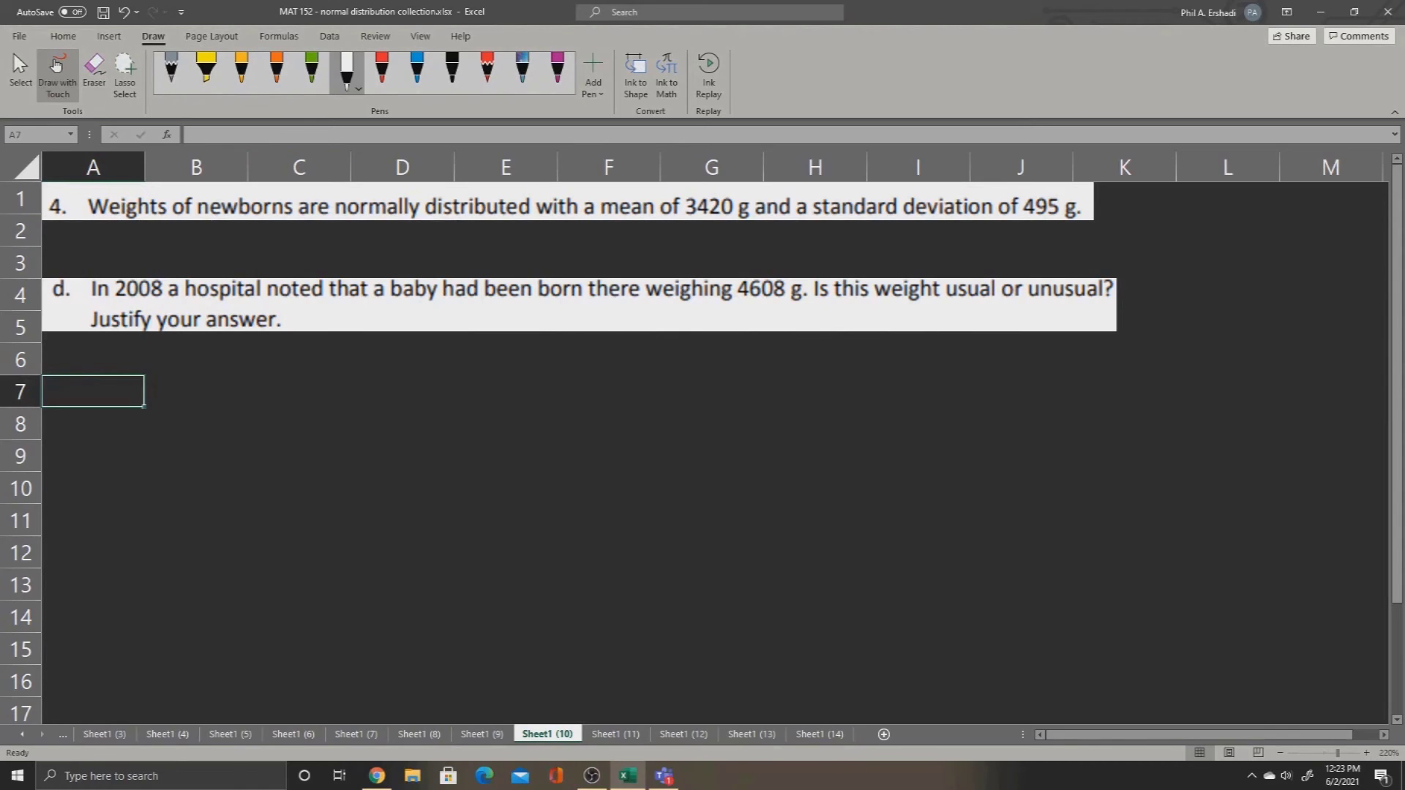
pyautogui.moveTo(508, 368)
pyautogui.mouseDown()
pyautogui.moveTo(555, 380)
pyautogui.moveTo(1010, 360)
pyautogui.mouseUp()
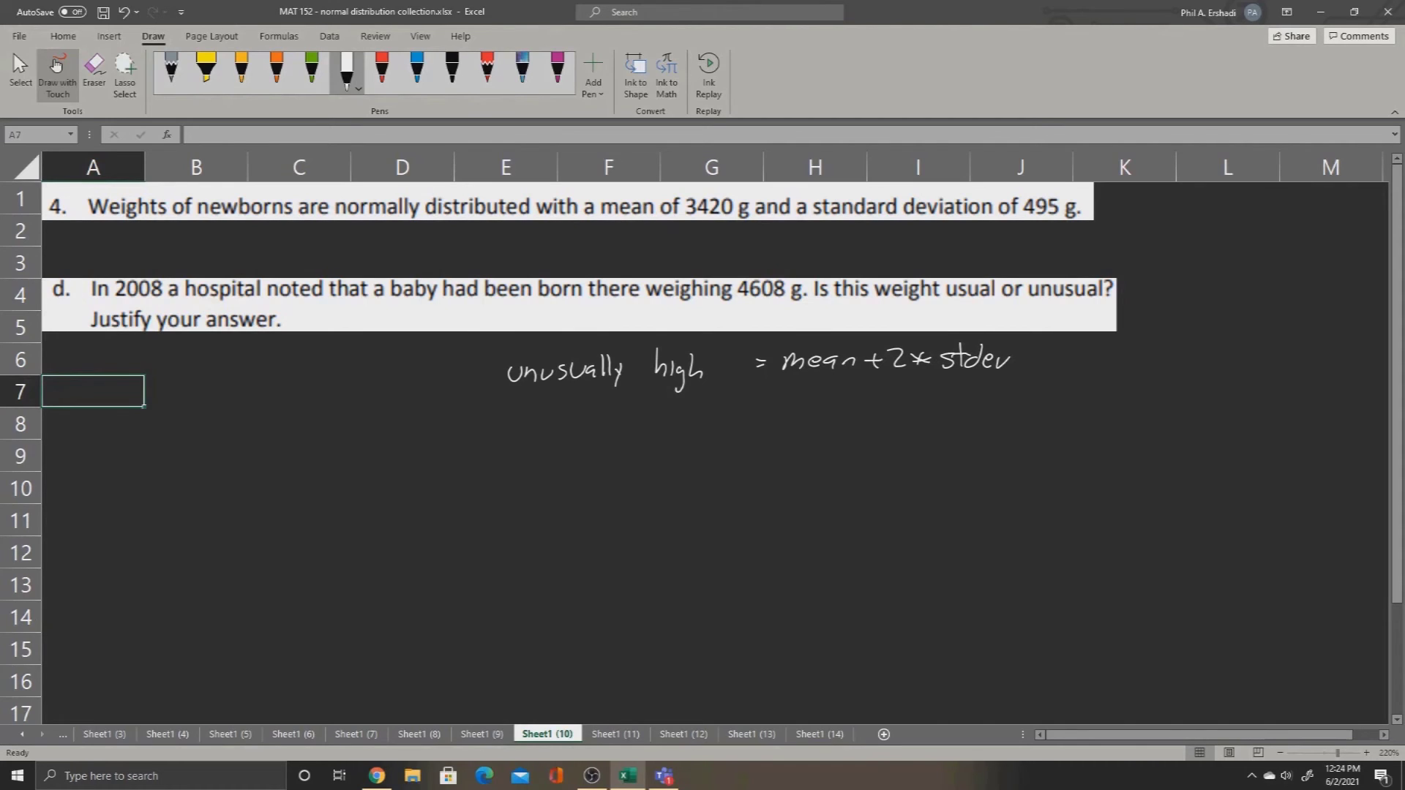
# Step: Handwrite the rule "unusually low = mean - 2* stdev" in ink beneath the unusually high rule
pyautogui.moveTo(509, 407)
pyautogui.mouseDown()
pyautogui.moveTo(537, 418)
pyautogui.moveTo(511, 415)
pyautogui.moveTo(523, 410)
pyautogui.mouseUp()
pyautogui.moveTo(531, 412); pyautogui.dragTo(562, 411)
pyautogui.moveTo(573, 407); pyautogui.dragTo(565, 422)
pyautogui.moveTo(577, 408); pyautogui.dragTo(590, 409)
pyautogui.moveTo(600, 407)
pyautogui.mouseDown()
pyautogui.moveTo(630, 425)
pyautogui.moveTo(662, 419)
pyautogui.mouseUp()
pyautogui.moveTo(668, 408); pyautogui.dragTo(696, 407)
pyautogui.moveTo(752, 403); pyautogui.dragTo(836, 410)
pyautogui.moveTo(864, 404); pyautogui.dragTo(884, 404)
pyautogui.moveTo(900, 395); pyautogui.dragTo(916, 409)
pyautogui.moveTo(924, 398); pyautogui.dragTo(938, 407)
pyautogui.moveTo(960, 397)
pyautogui.mouseDown()
pyautogui.moveTo(949, 407)
pyautogui.moveTo(967, 408)
pyautogui.mouseUp()
pyautogui.moveTo(988, 392); pyautogui.dragTo(984, 407)
pyautogui.moveTo(994, 402); pyautogui.dragTo(1002, 407)
pyautogui.moveTo(1008, 397); pyautogui.dragTo(1019, 399)
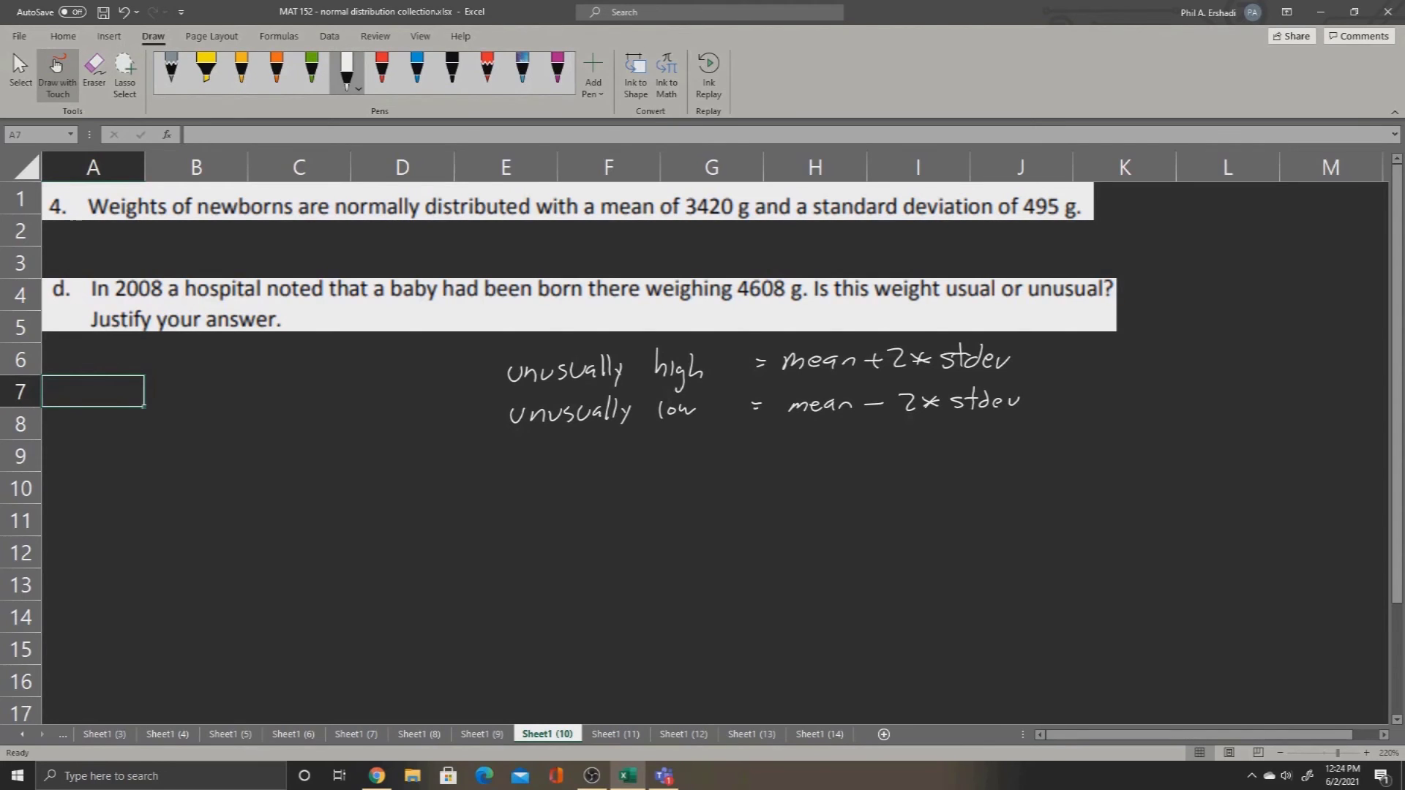
# Step: Enter the labels "mean" in cell A7 and "stdev" in cell A8
pyautogui.write('mean')
pyautogui.press('Return')
pyautogui.write('stdev')
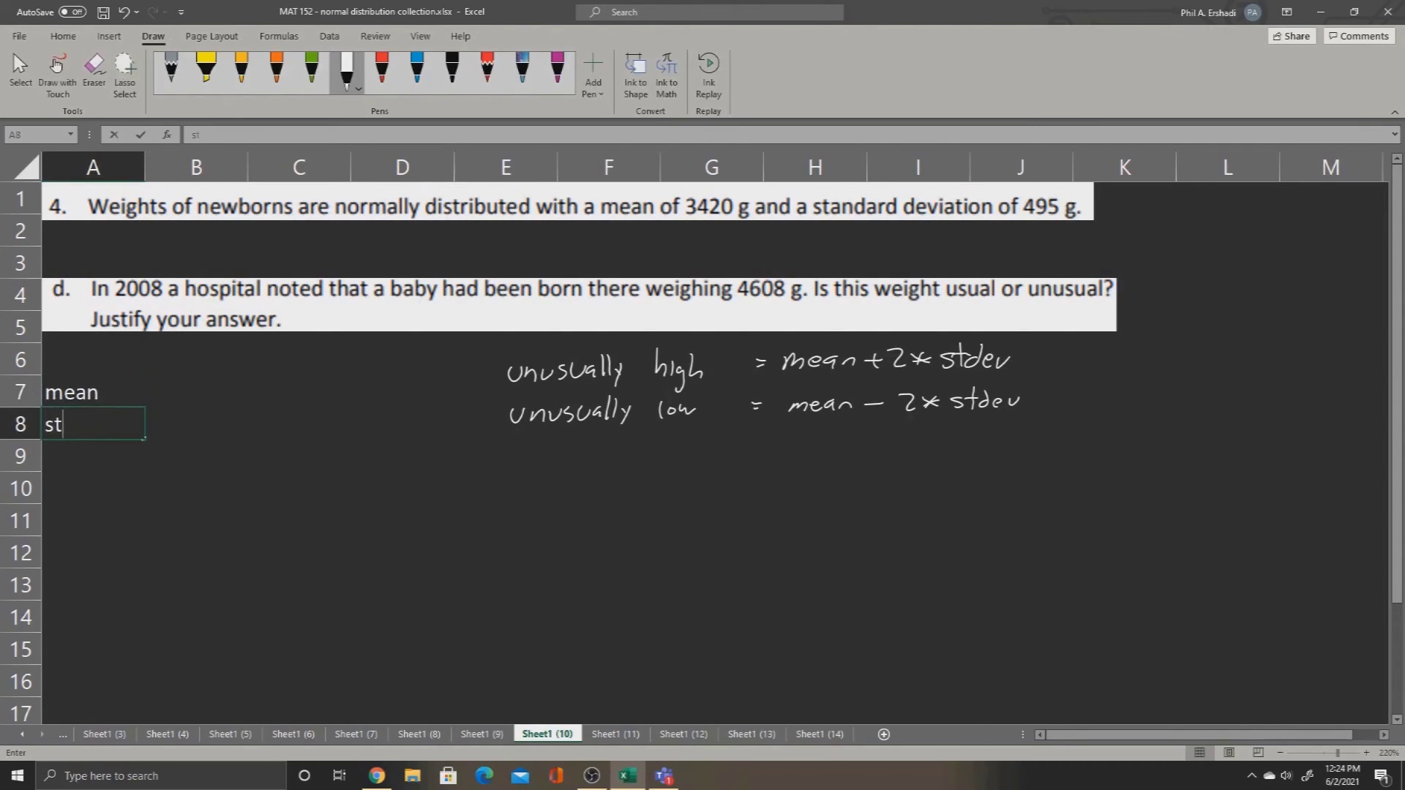
pyautogui.press('Return')
pyautogui.press('Return')
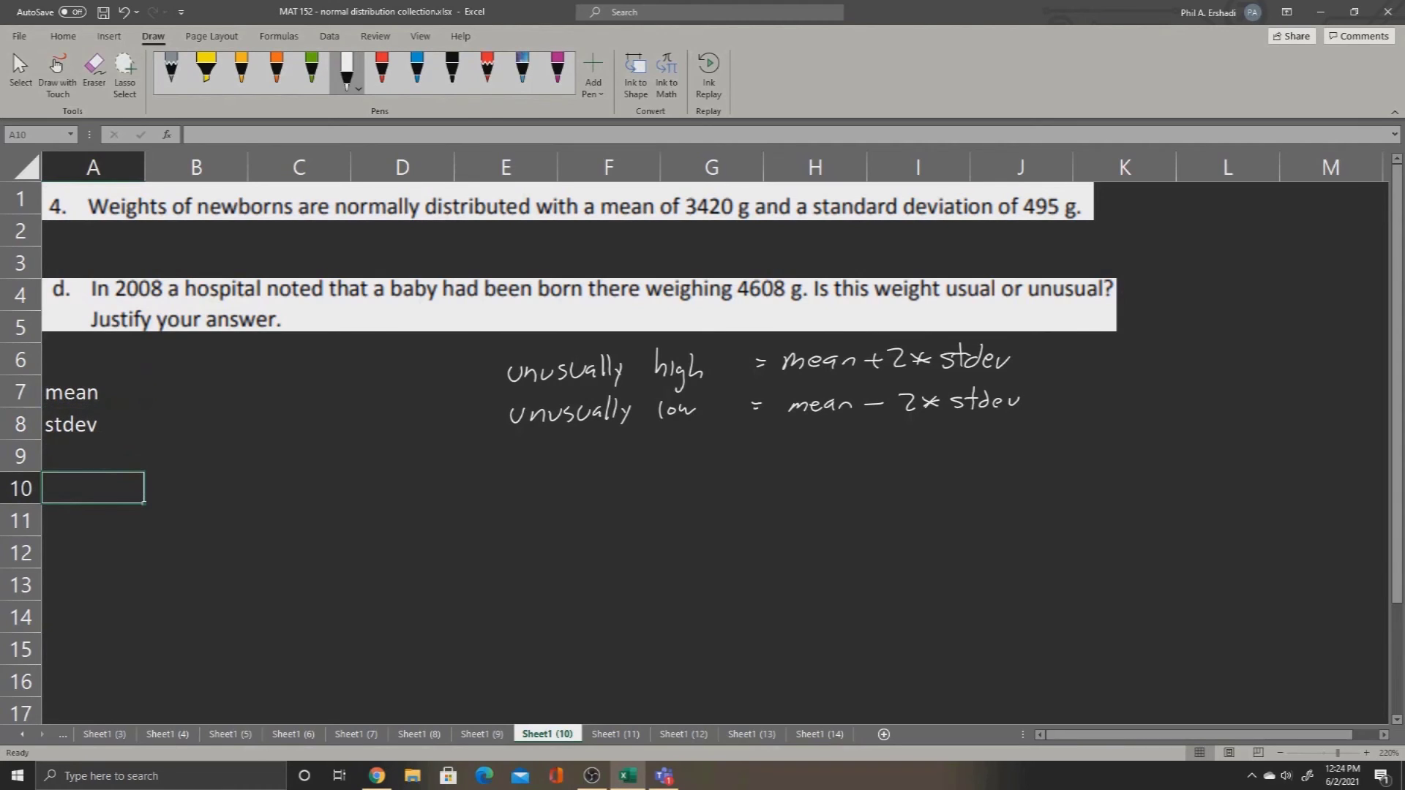
# Step: Enter the labels "unusually low" in cell A10 and "unusually high" in cell A11
pyautogui.write('unu')
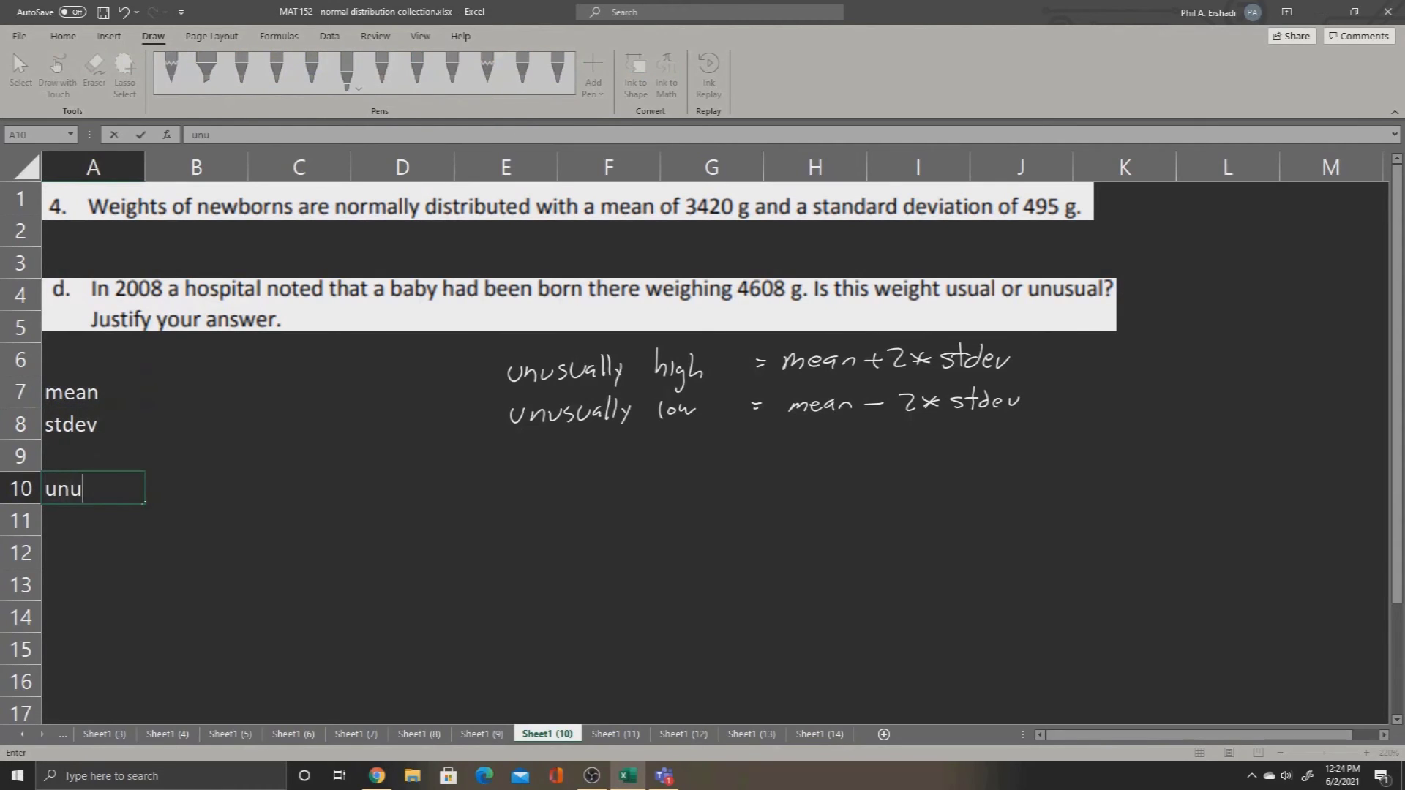
pyautogui.write('sually low')
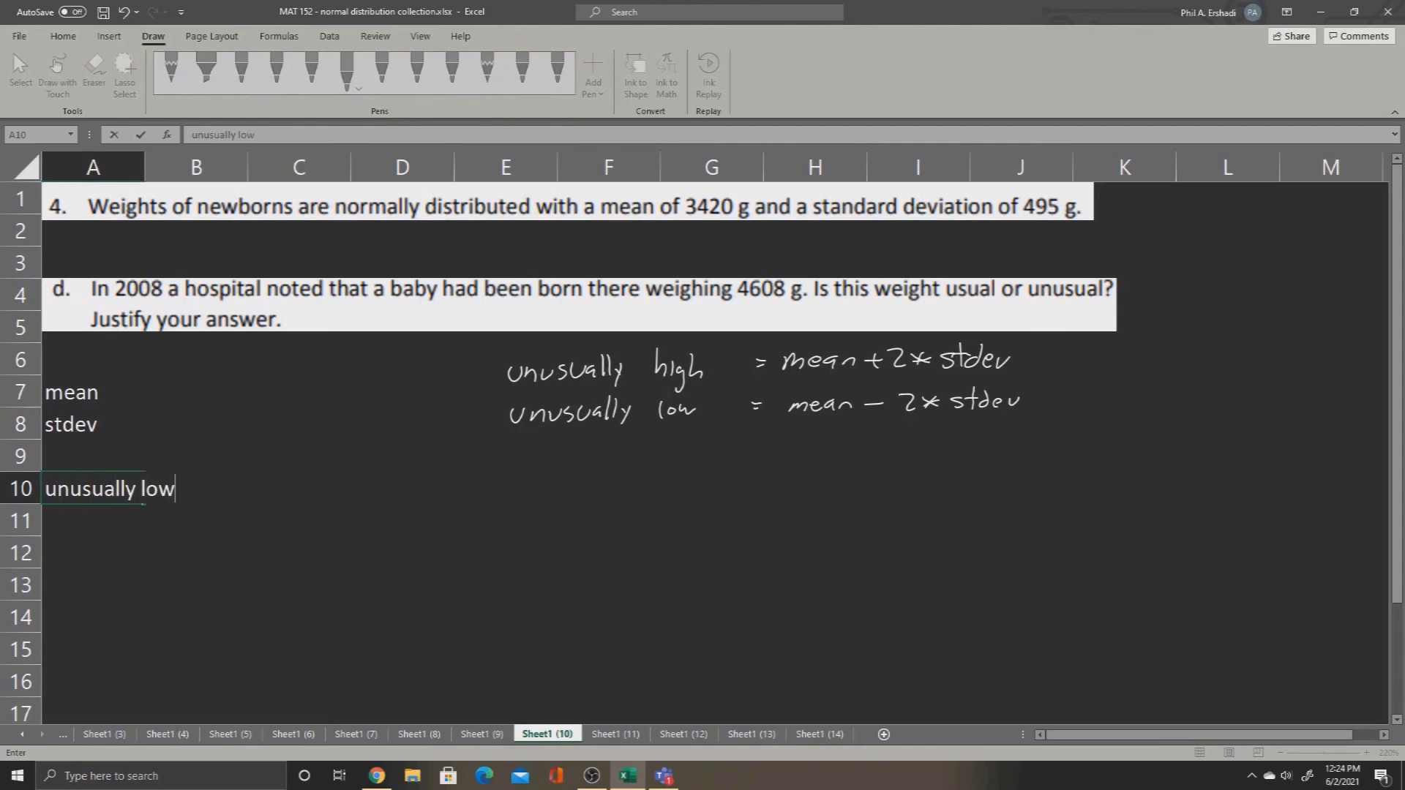
pyautogui.press('Return')
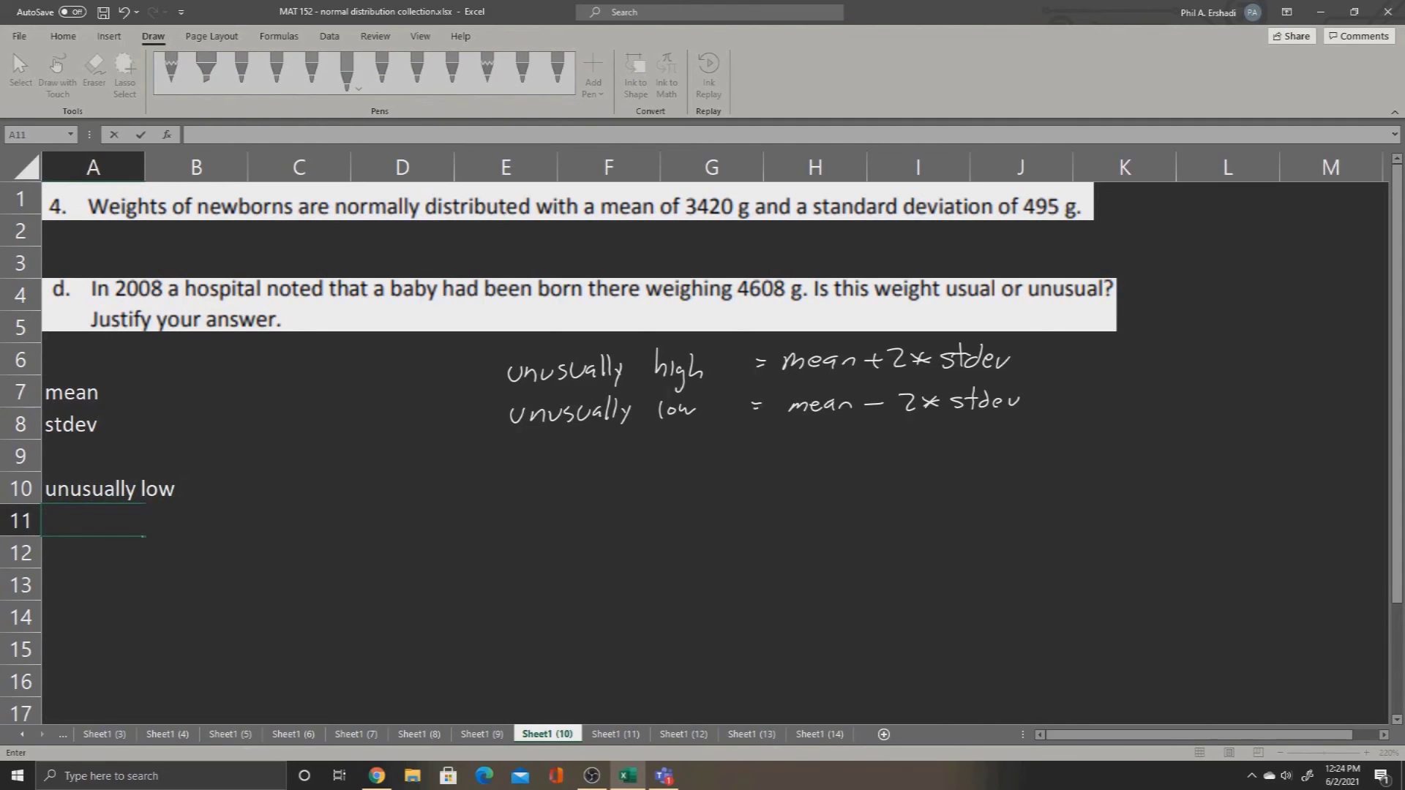
pyautogui.write('unusu')
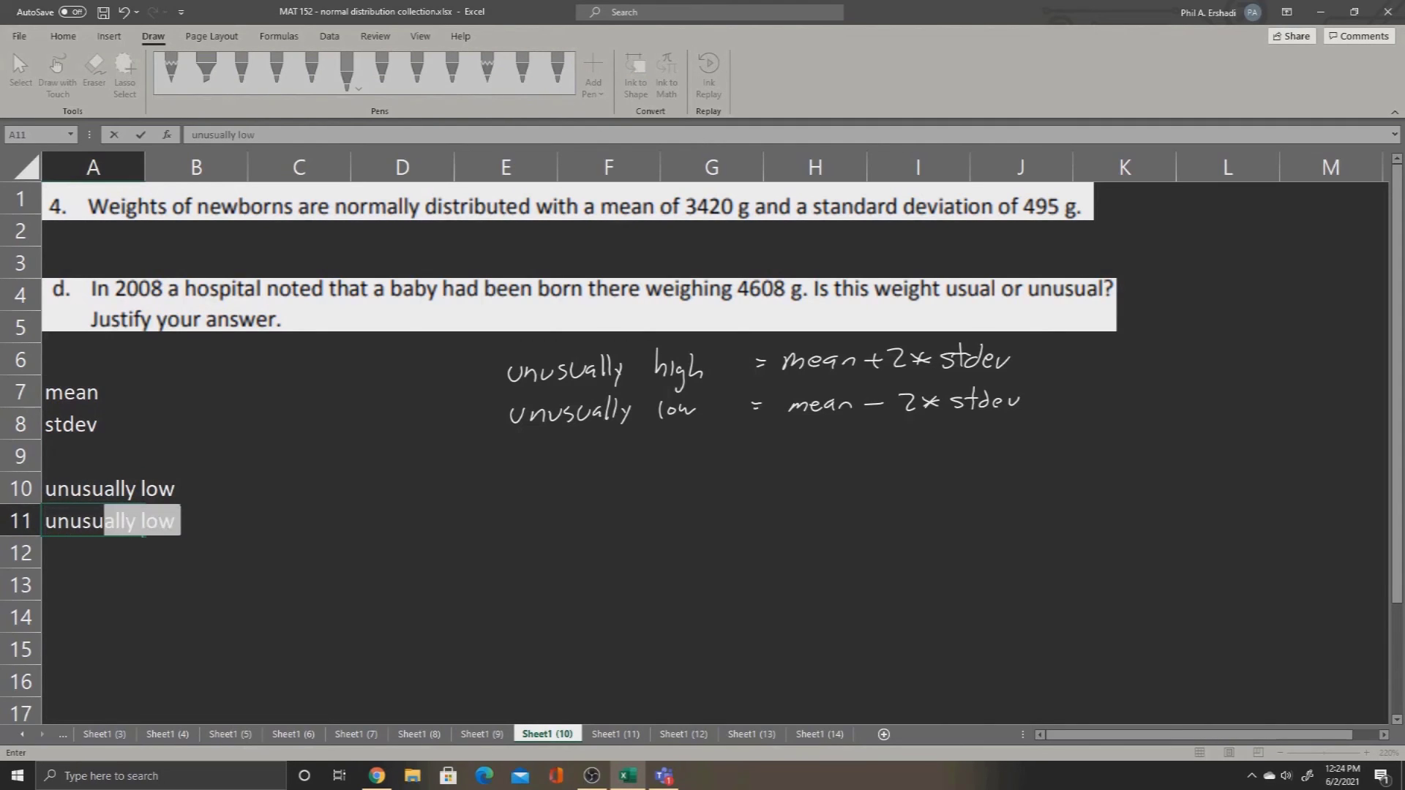
pyautogui.write('ally high')
pyautogui.press('Return')
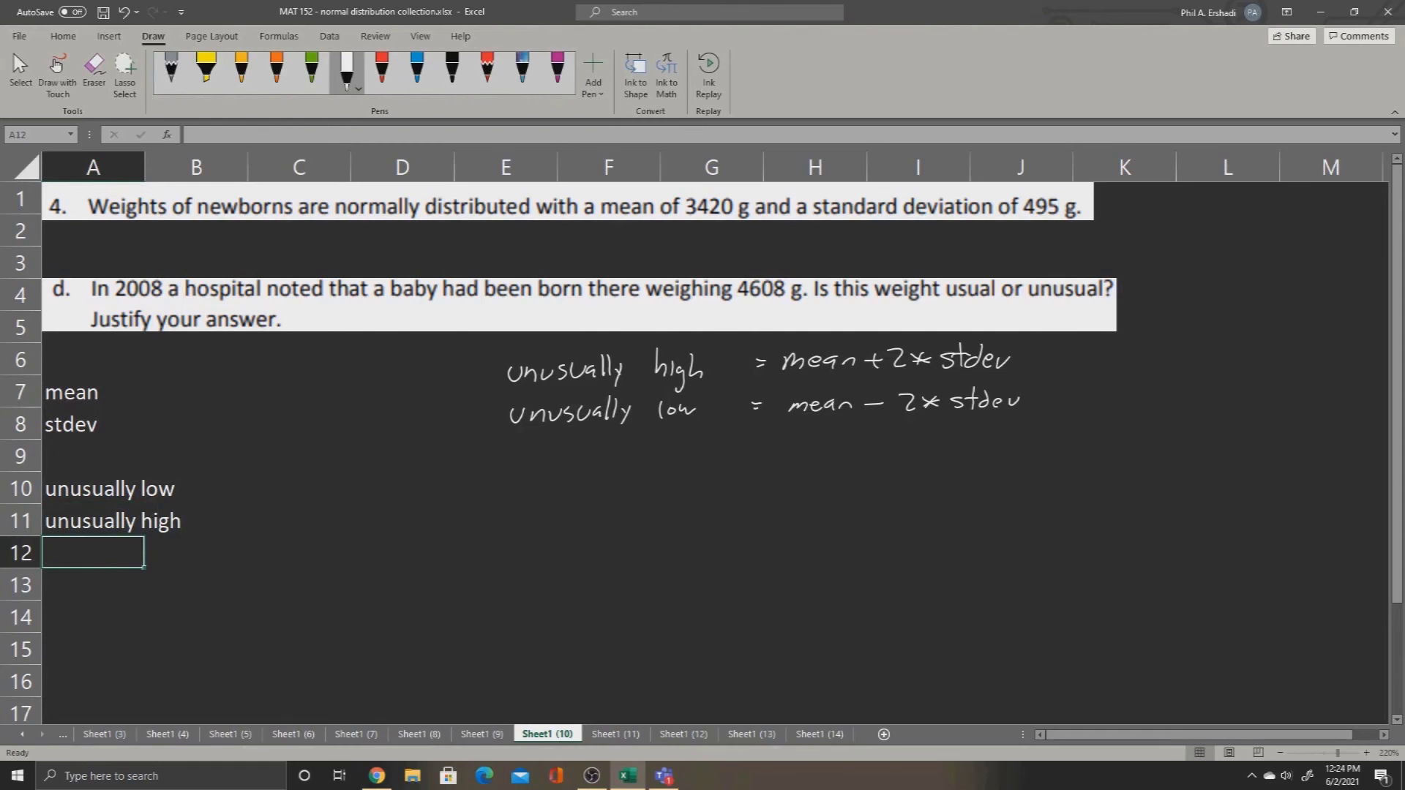
# Step: Enter the mean 3420 in cell B7 and the standard deviation 495 in cell B8
pyautogui.click(196, 391)
pyautogui.write('3420')
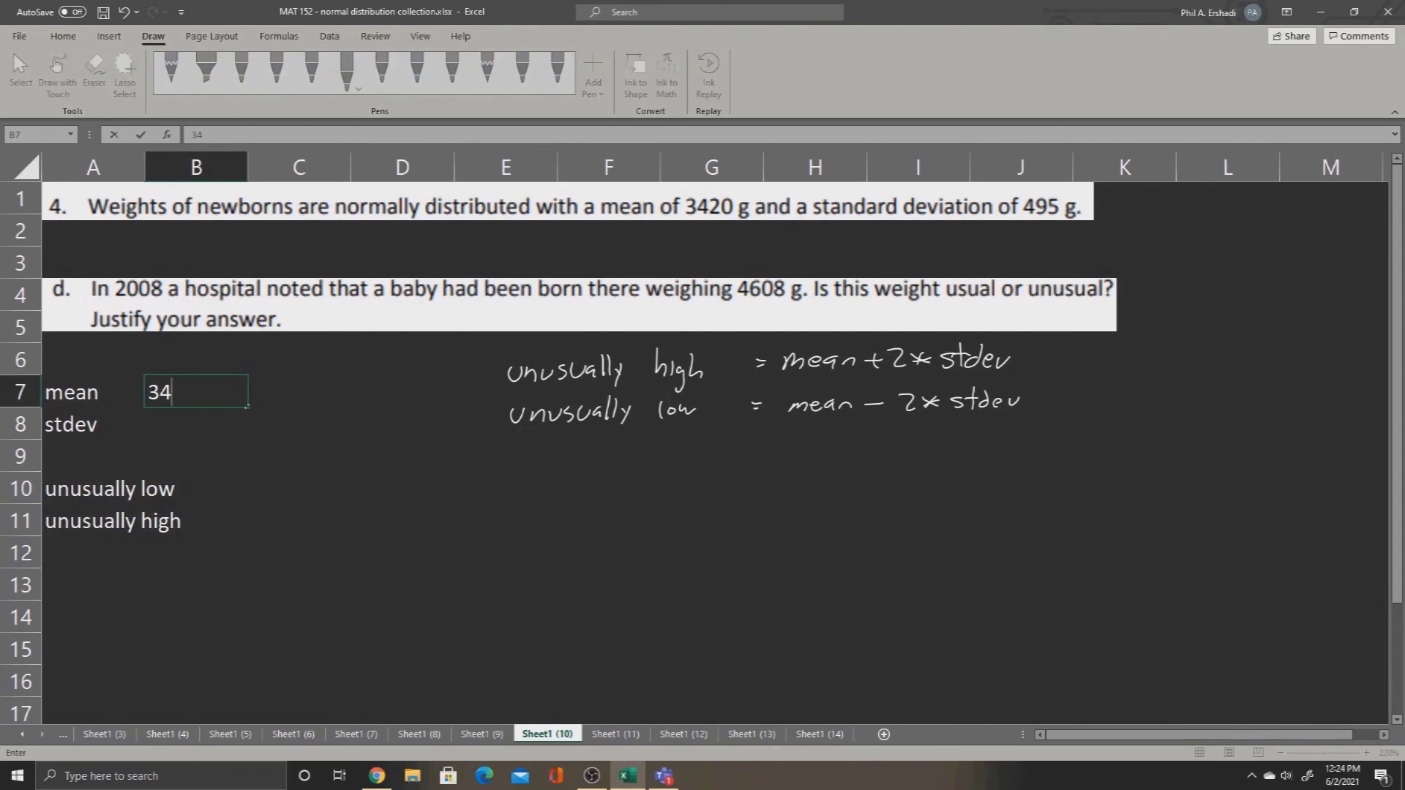
pyautogui.press('Return')
pyautogui.write('495')
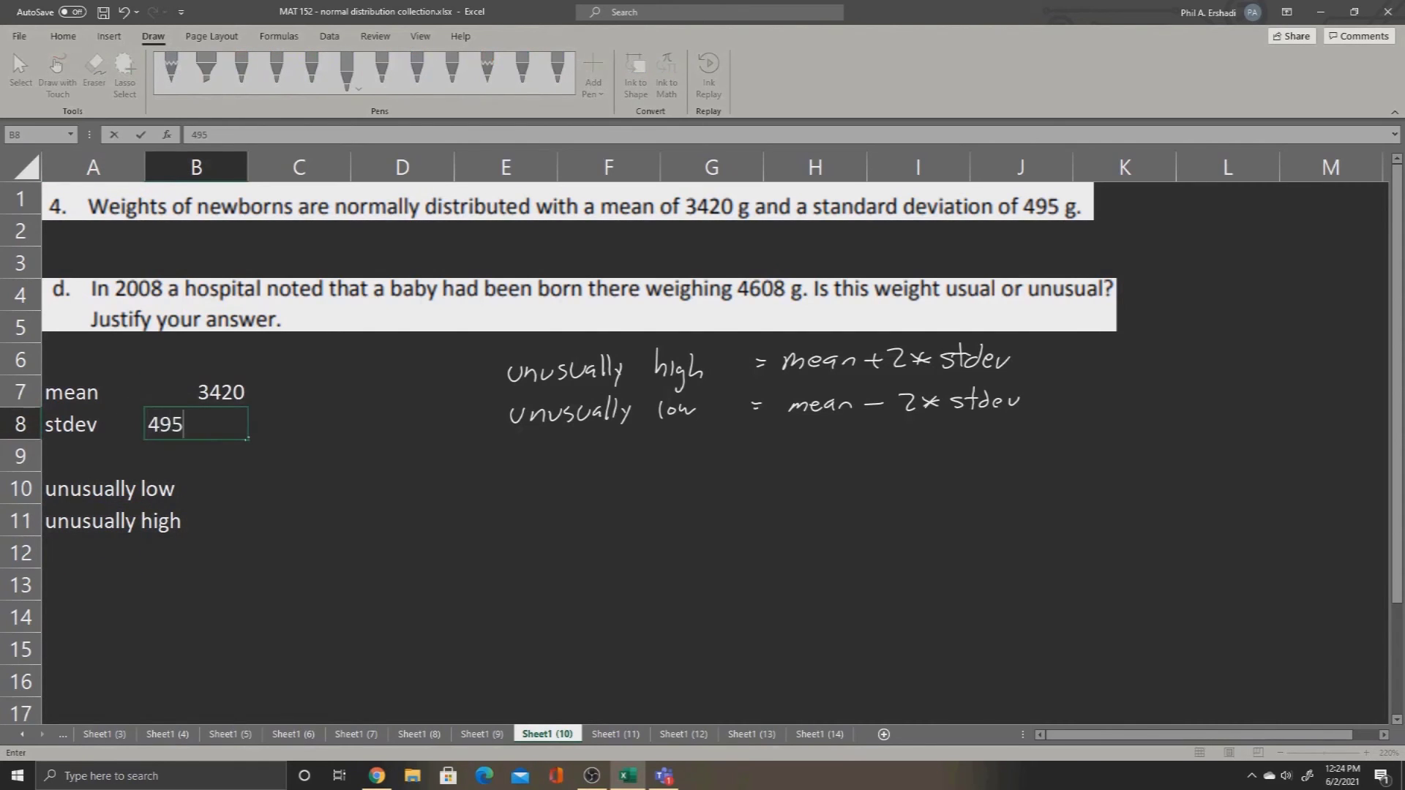
pyautogui.press('Return')
# Step: Enter the formula =B7-2*B8 in cell C10 for the unusually low cutoff
pyautogui.press('Down')
pyautogui.press('Right')
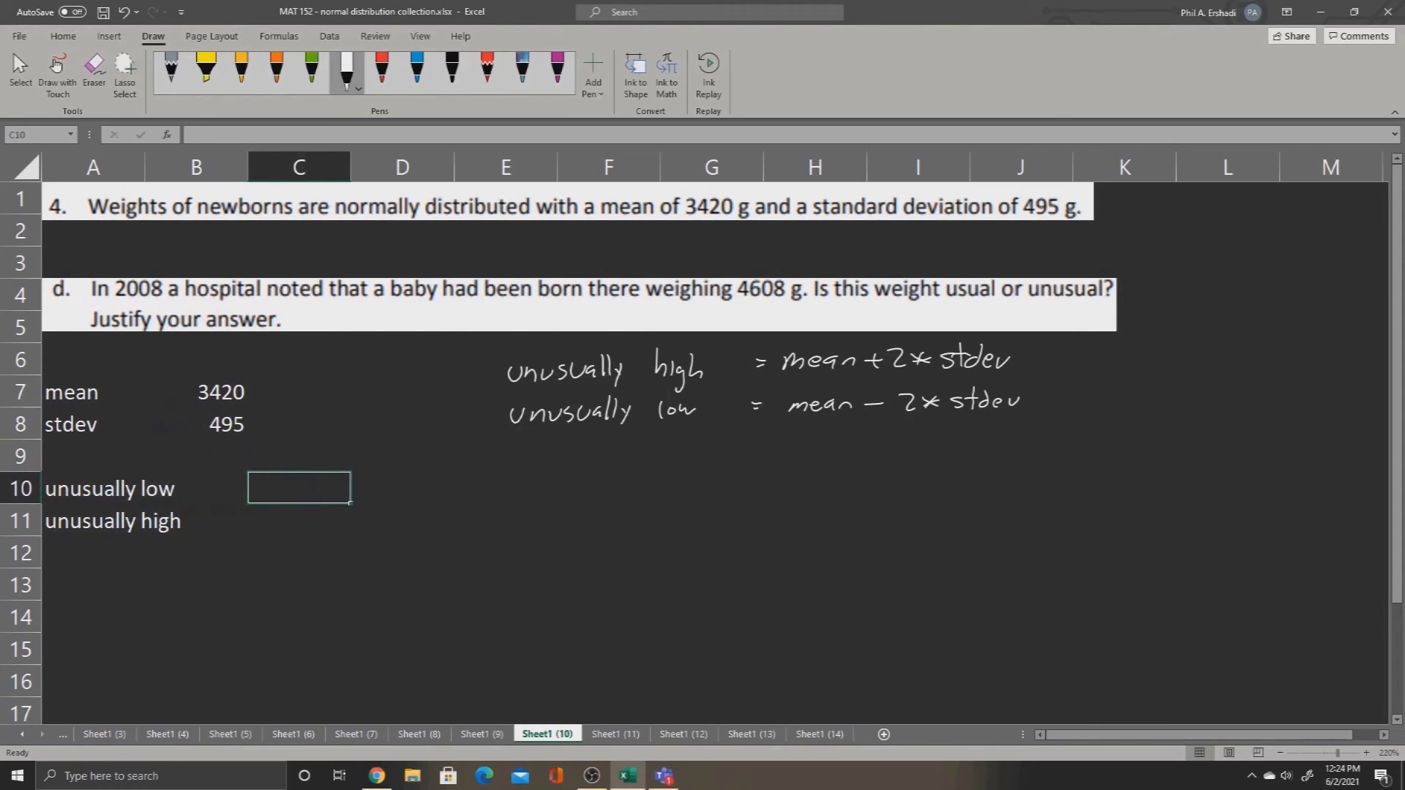
pyautogui.write('=')
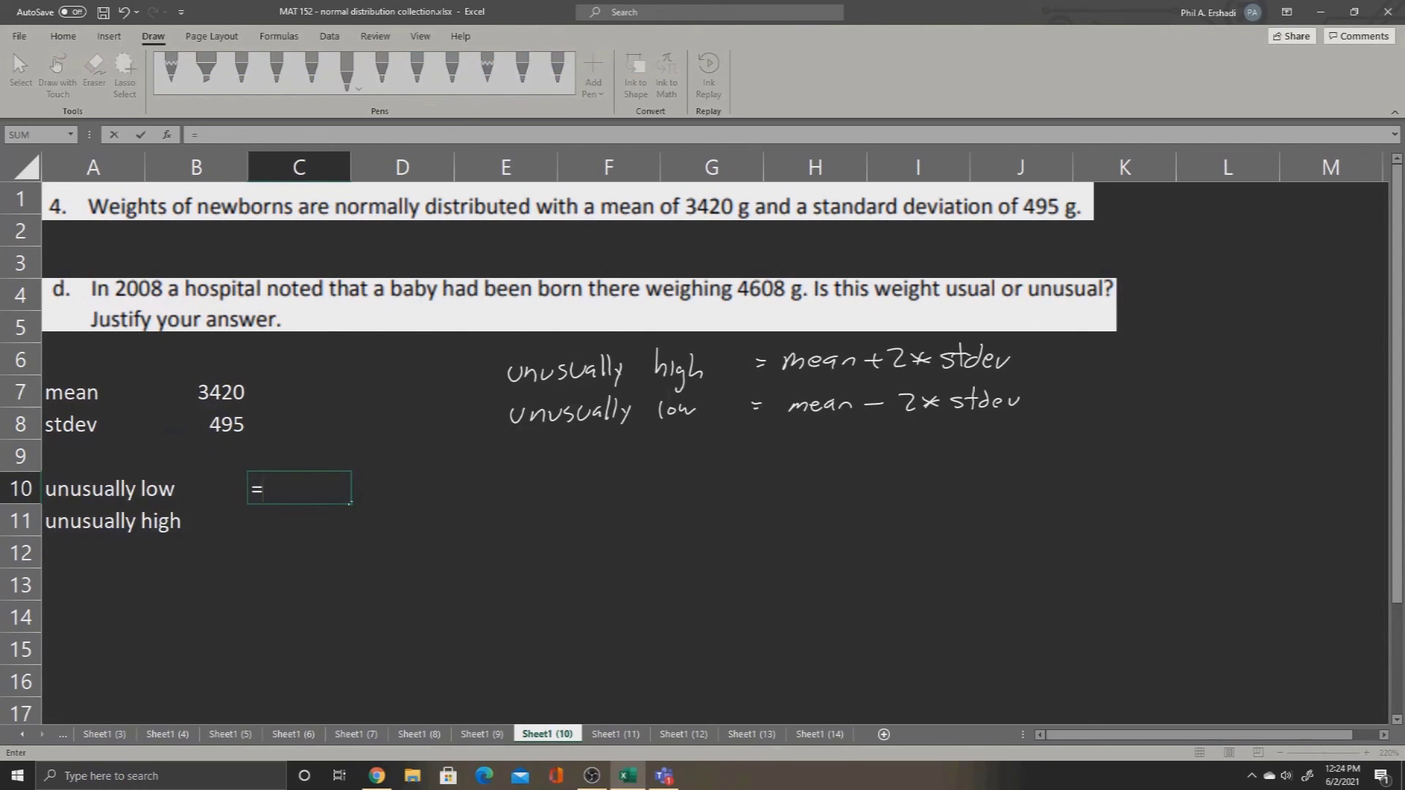
pyautogui.click(197, 392)
pyautogui.write('-')
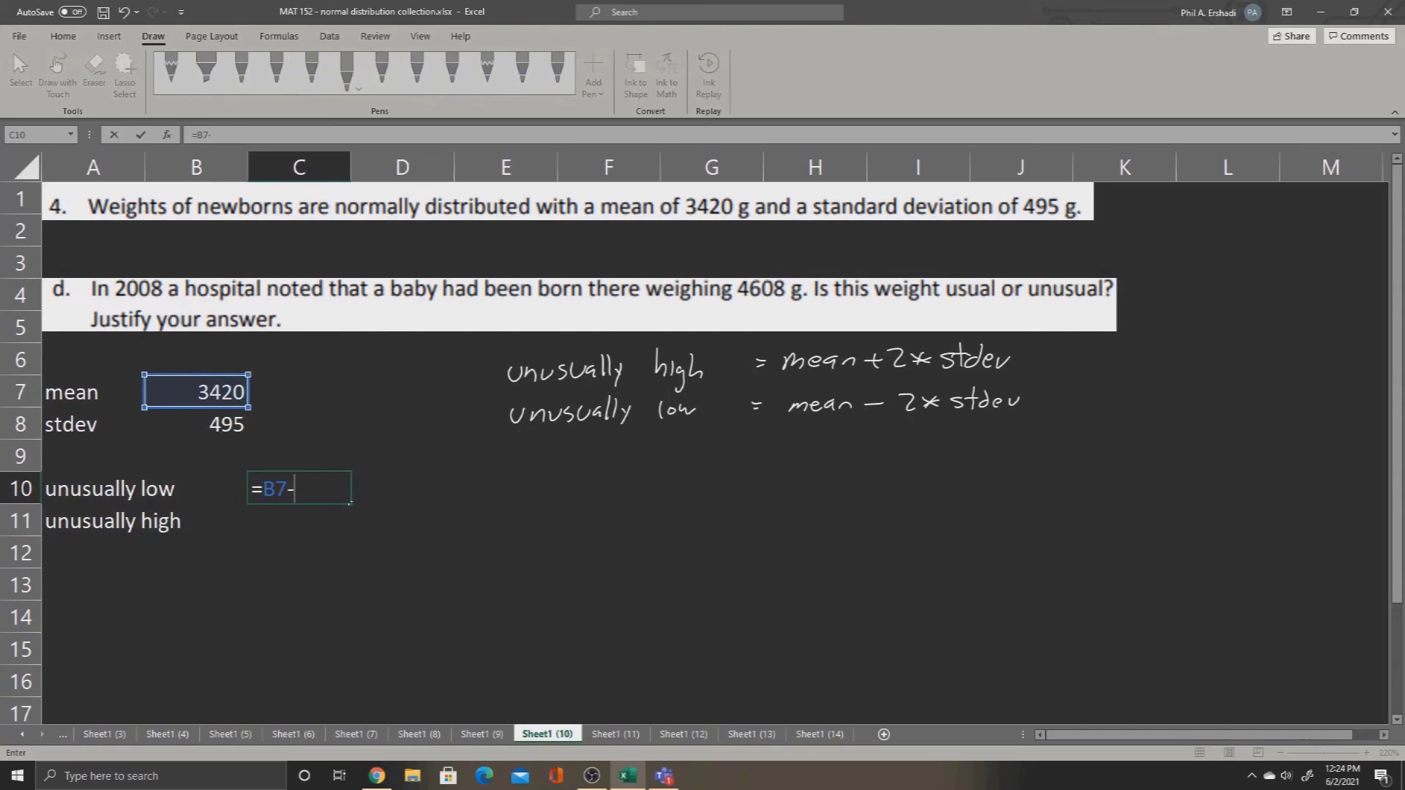
pyautogui.write('2*')
pyautogui.click(196, 425)
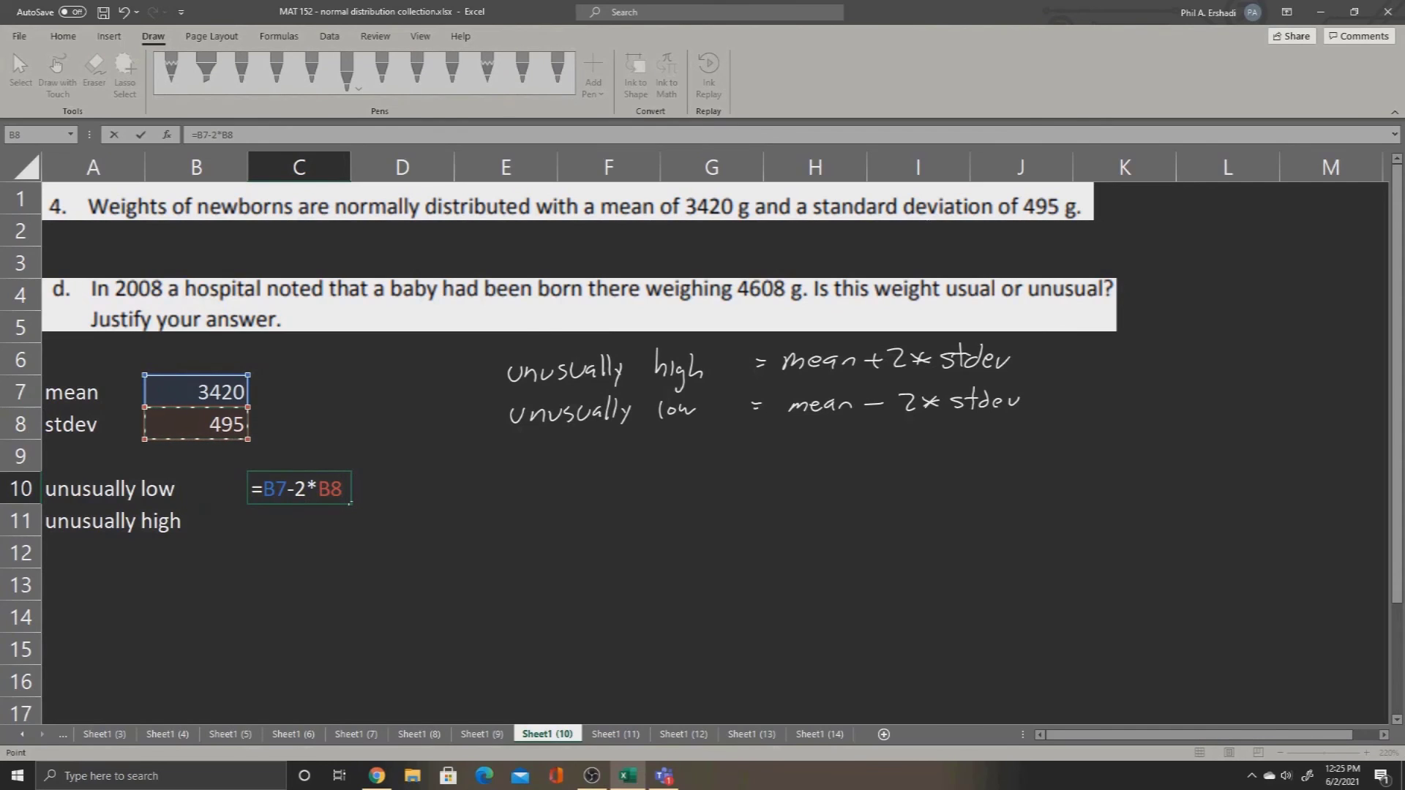
pyautogui.press('Return')
# Step: Enter the formula =B7+2*B8 in cell C11 for the unusually high cutoff
pyautogui.write('=')
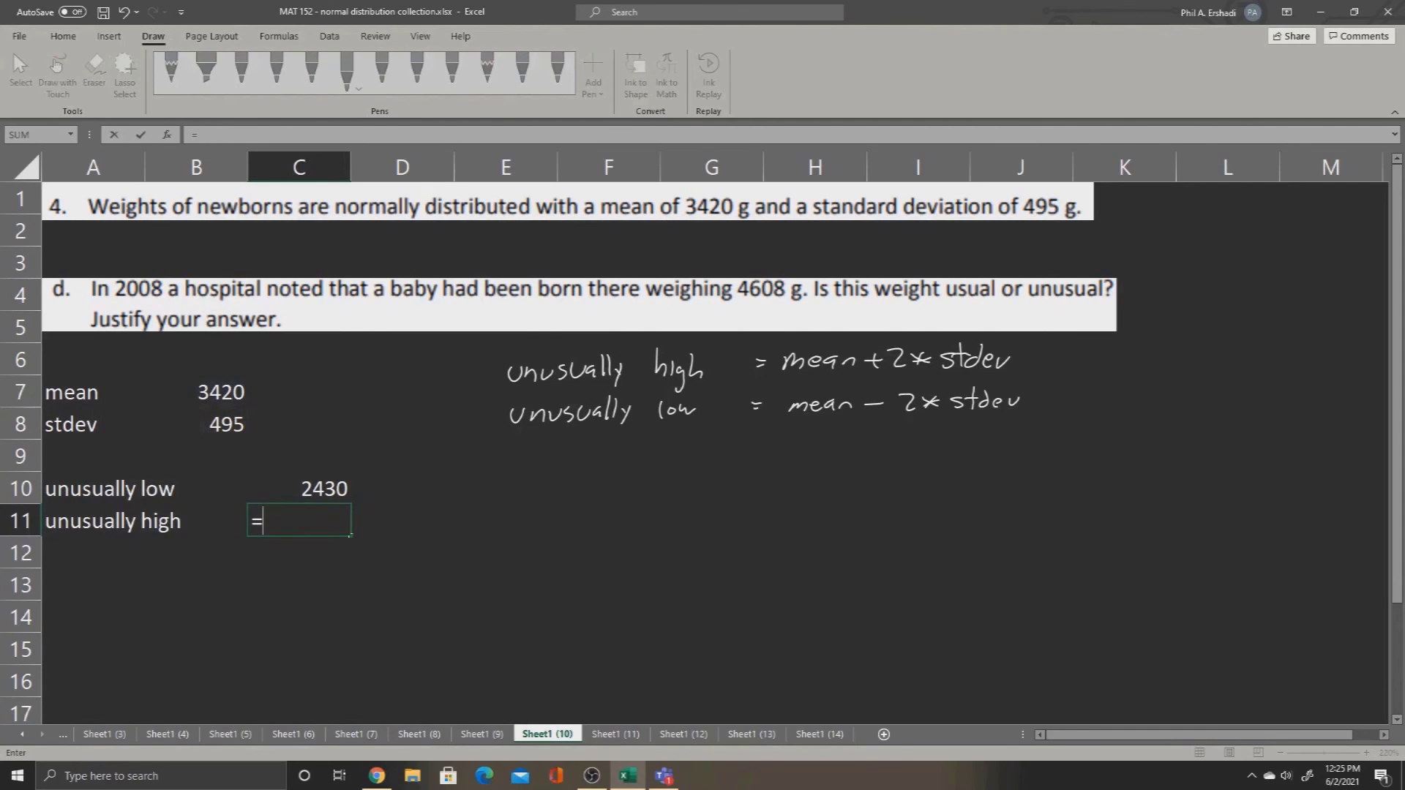
pyautogui.click(196, 392)
pyautogui.write('+')
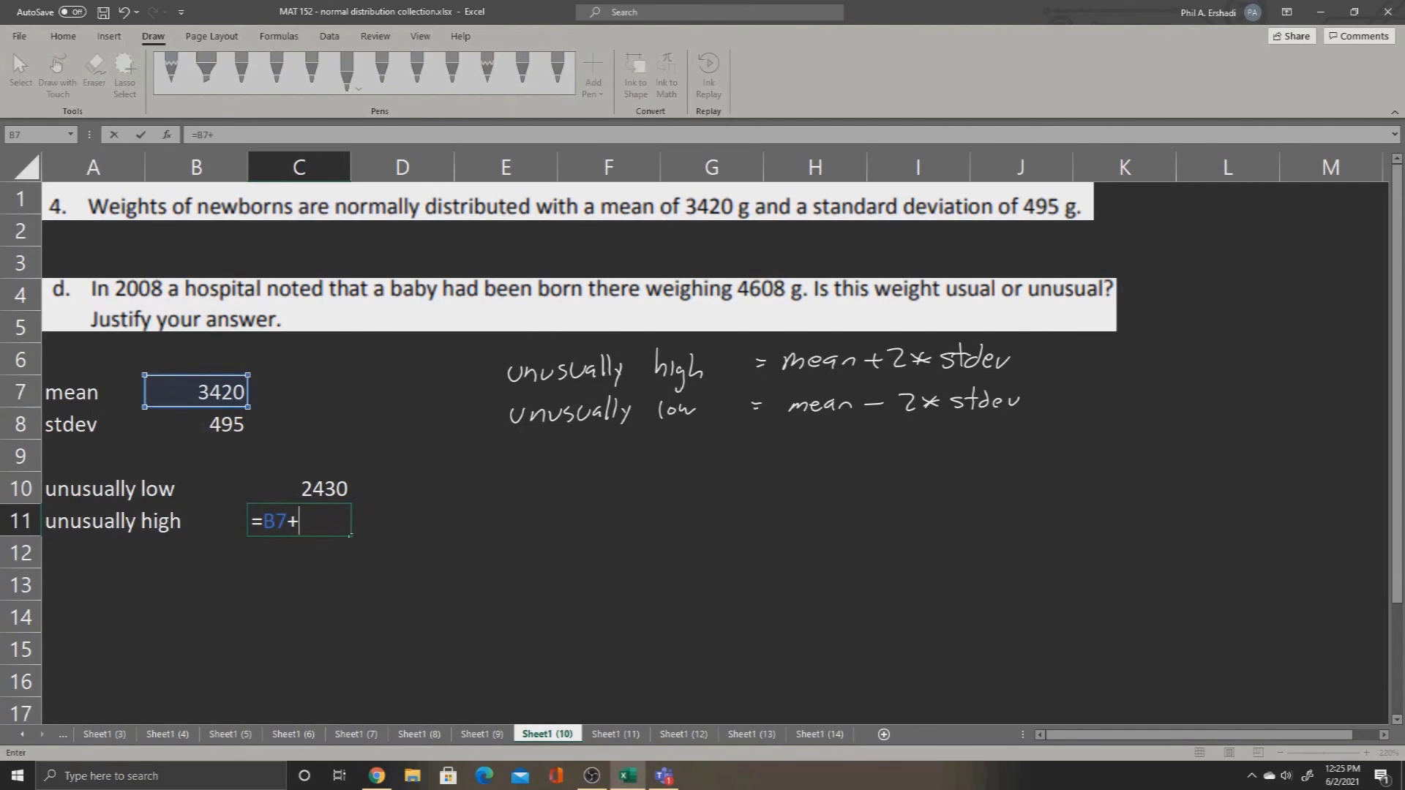
pyautogui.write('2*')
pyautogui.click(219, 424)
pyautogui.press('Return')
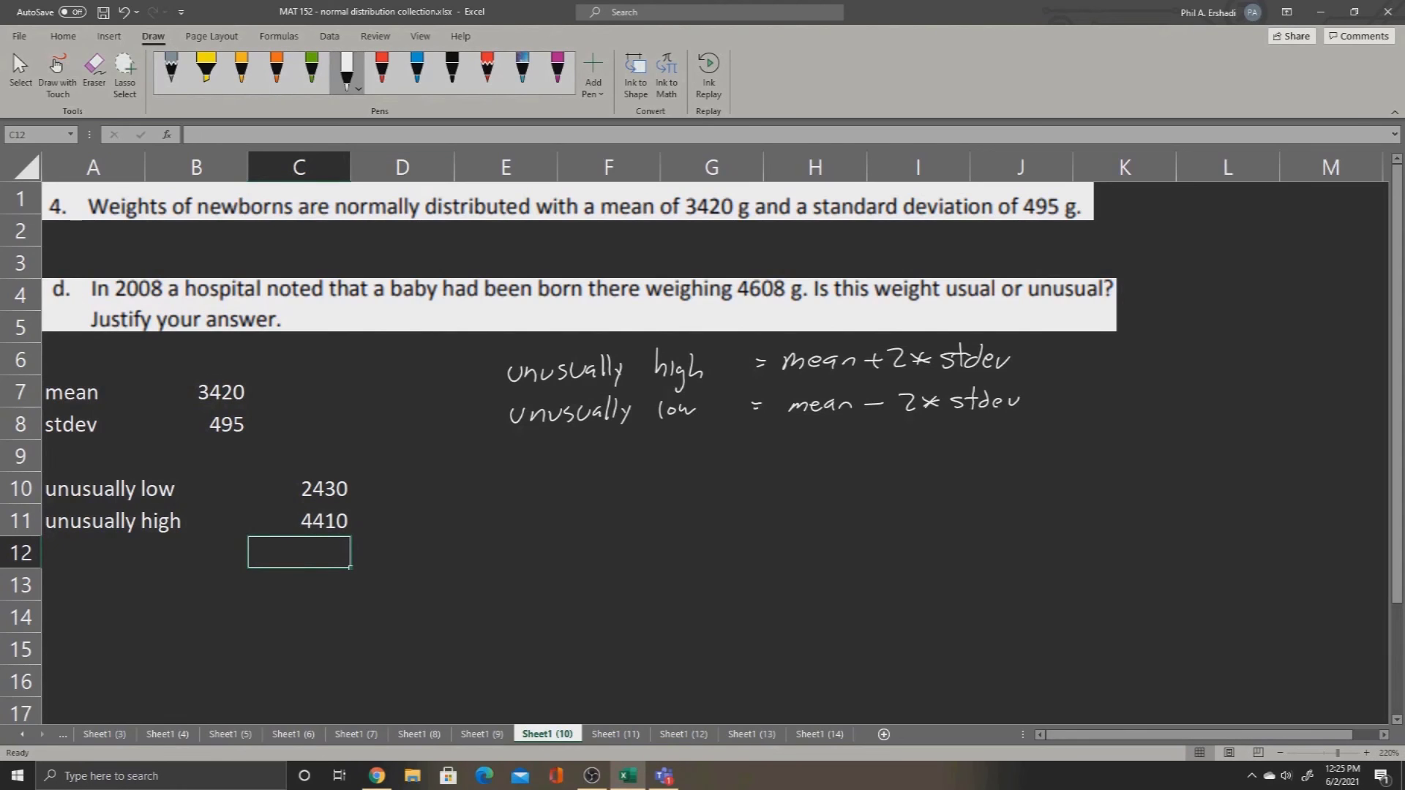
# Step: Draw a bell curve with a horizontal baseline in white ink below the two handwritten rules
pyautogui.click(56, 64)
pyautogui.moveTo(551, 567); pyautogui.dragTo(996, 577)
pyautogui.moveTo(555, 560)
pyautogui.mouseDown()
pyautogui.moveTo(582, 558)
pyautogui.moveTo(708, 471)
pyautogui.moveTo(874, 468)
pyautogui.moveTo(1001, 575)
pyautogui.mouseUp()
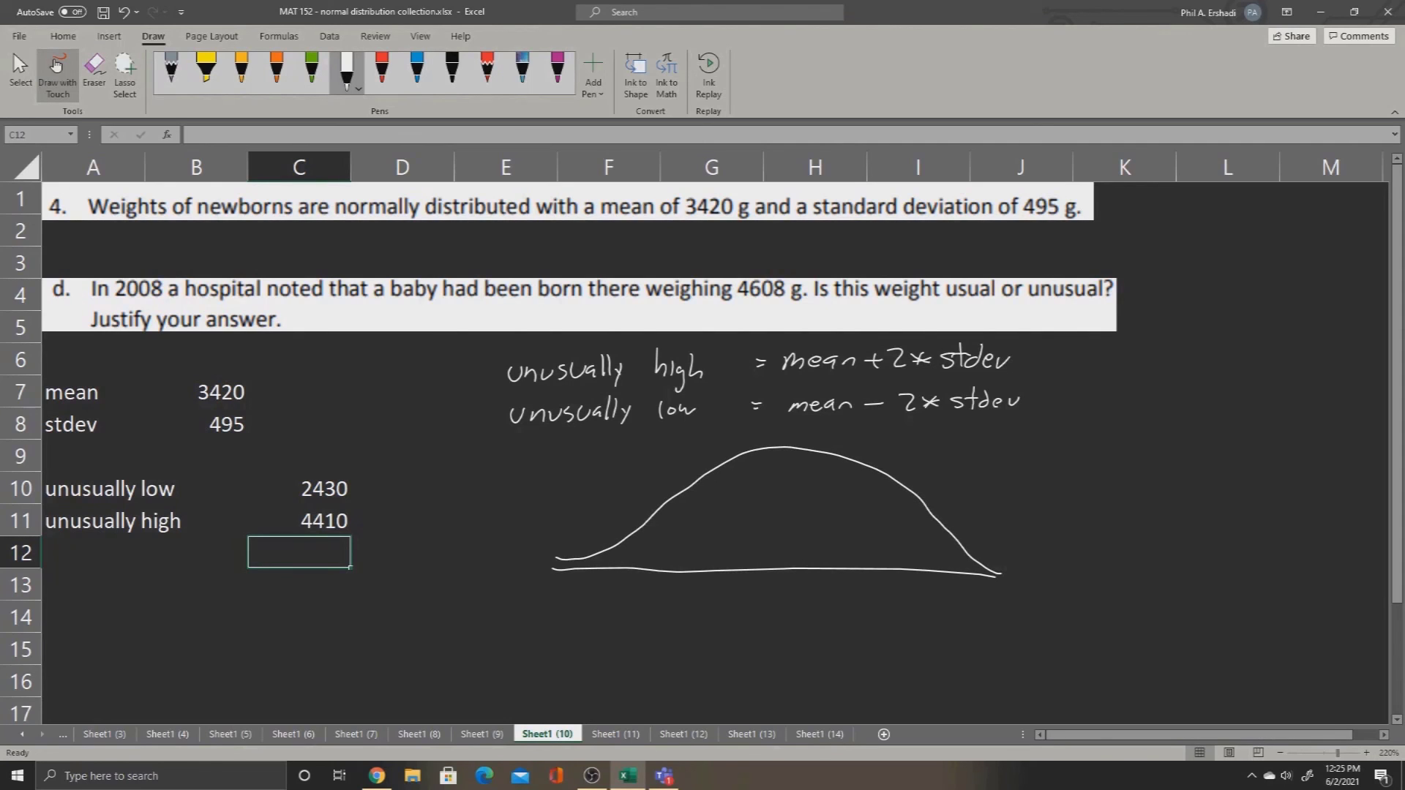
# Step: Mark the curve's center line as 3420 and add cutoff lines labeled 2430 and 4410 in the two tails
pyautogui.moveTo(774, 446)
pyautogui.mouseDown()
pyautogui.moveTo(775, 565)
pyautogui.moveTo(755, 607)
pyautogui.moveTo(777, 600)
pyautogui.mouseUp()
pyautogui.moveTo(773, 589)
pyautogui.mouseDown()
pyautogui.moveTo(773, 607)
pyautogui.moveTo(789, 606)
pyautogui.mouseUp()
pyautogui.moveTo(799, 590); pyautogui.dragTo(798, 591)
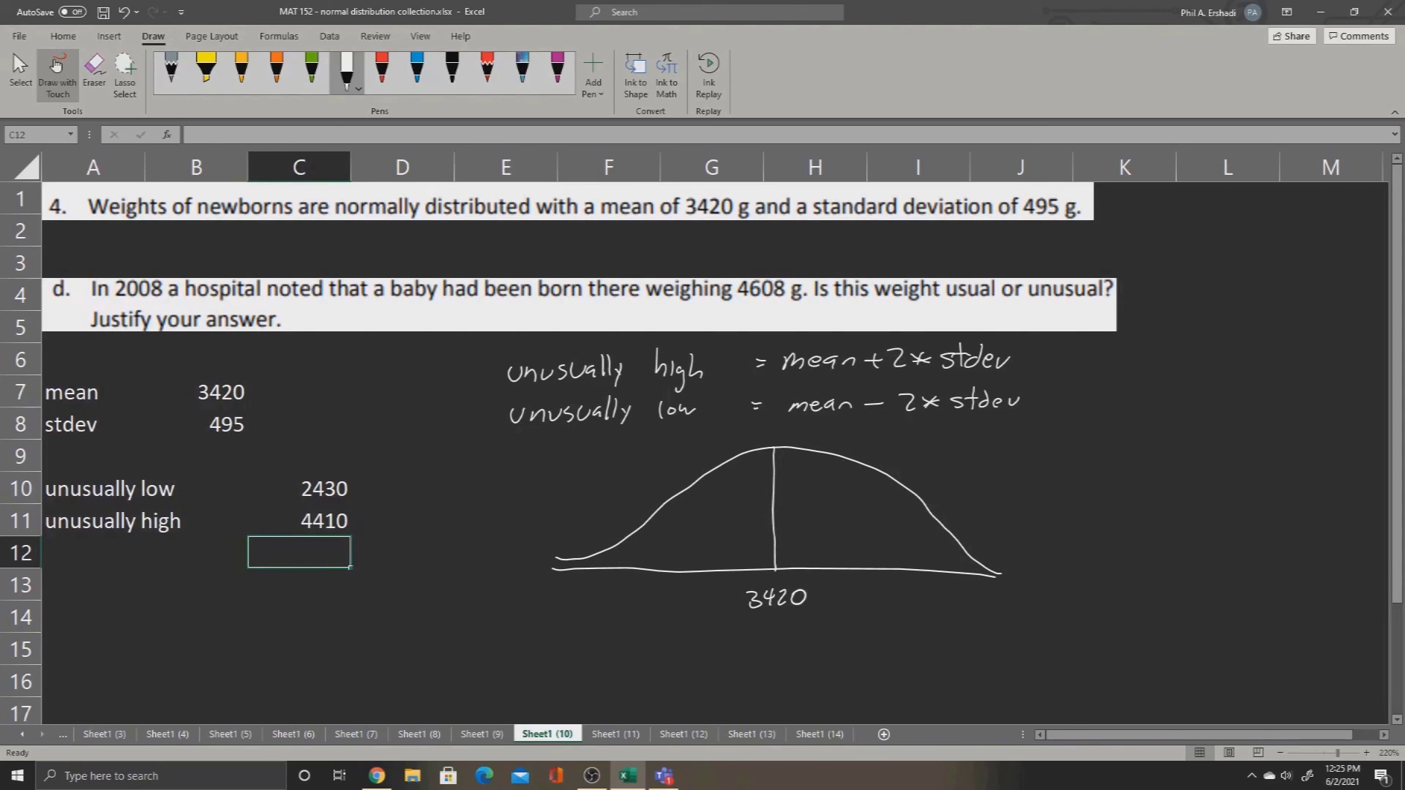
pyautogui.moveTo(607, 549)
pyautogui.mouseDown()
pyautogui.moveTo(613, 610)
pyautogui.moveTo(640, 596)
pyautogui.mouseUp()
pyautogui.moveTo(955, 543)
pyautogui.mouseDown()
pyautogui.moveTo(934, 613)
pyautogui.moveTo(960, 596)
pyautogui.mouseUp()
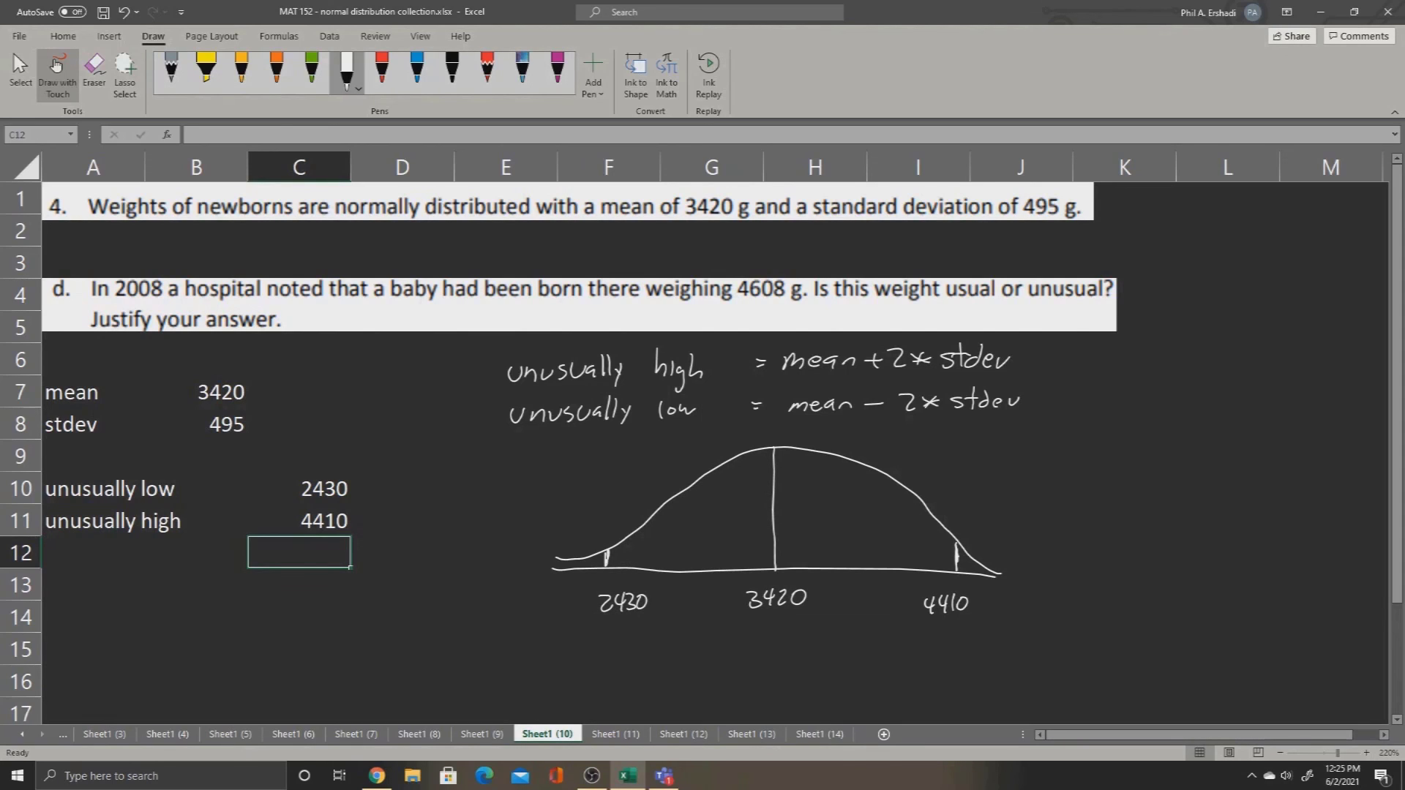
# Step: Draw a green ink box around "4608 g" in the text of question d
pyautogui.click(311, 70)
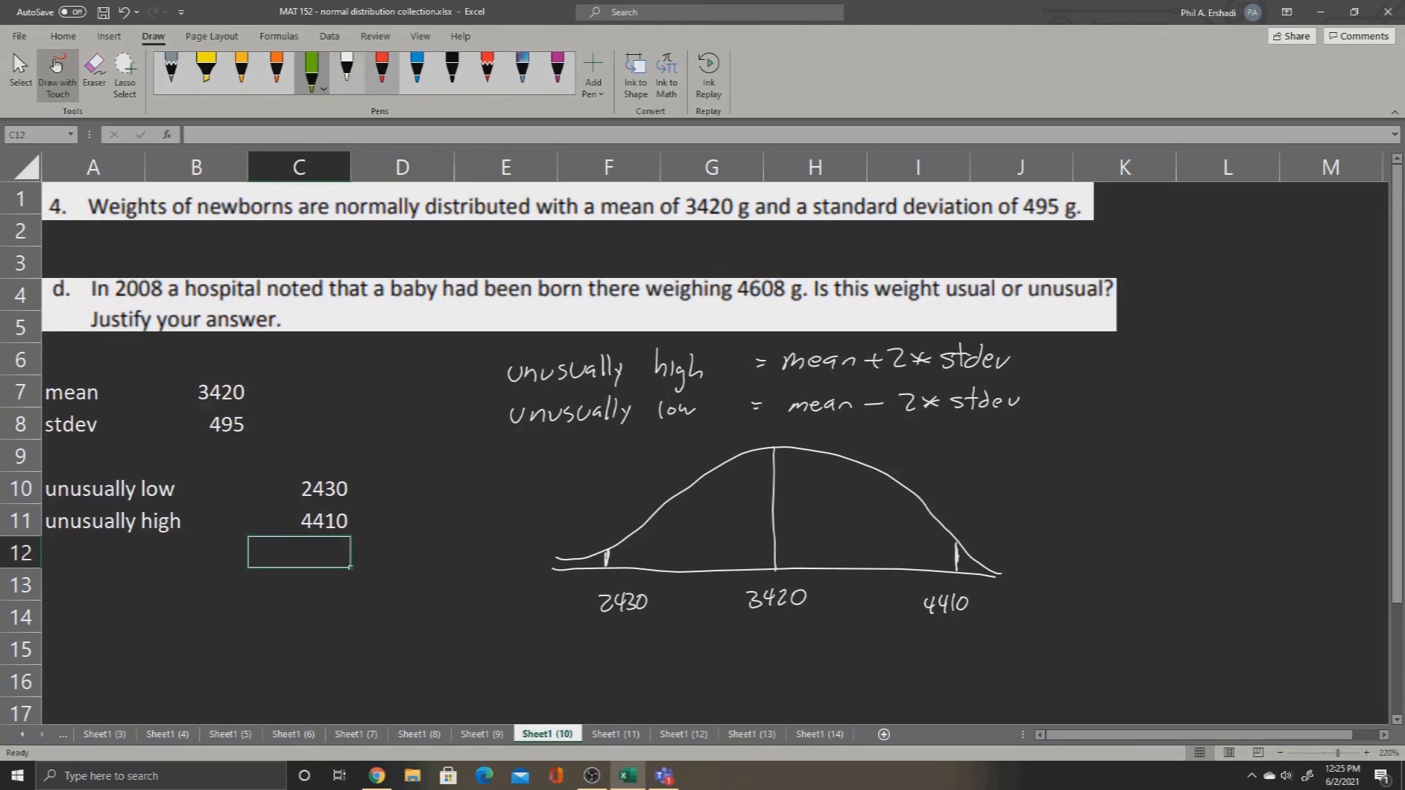
pyautogui.moveTo(732, 301)
pyautogui.mouseDown()
pyautogui.moveTo(795, 303)
pyautogui.moveTo(736, 276)
pyautogui.moveTo(809, 303)
pyautogui.moveTo(792, 304)
pyautogui.mouseUp()
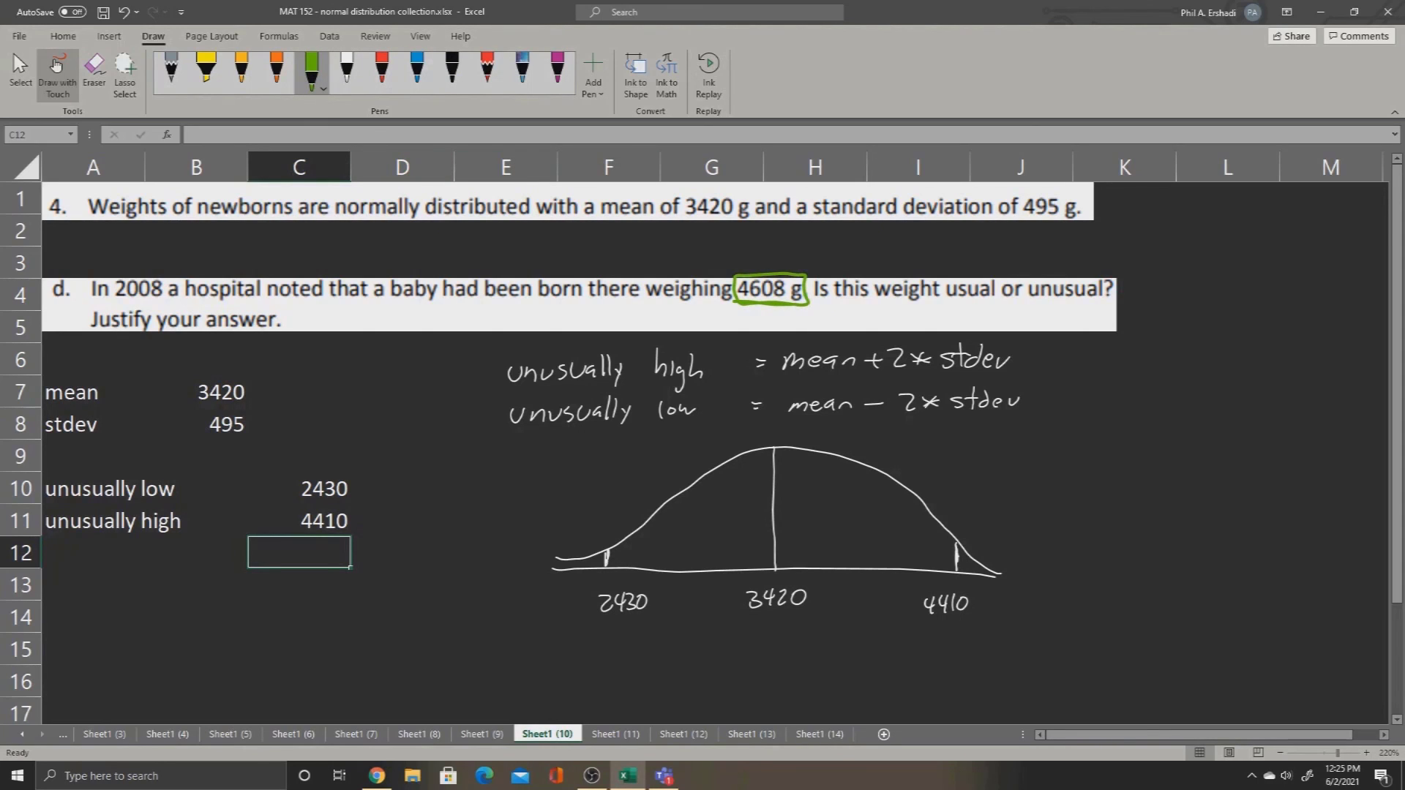